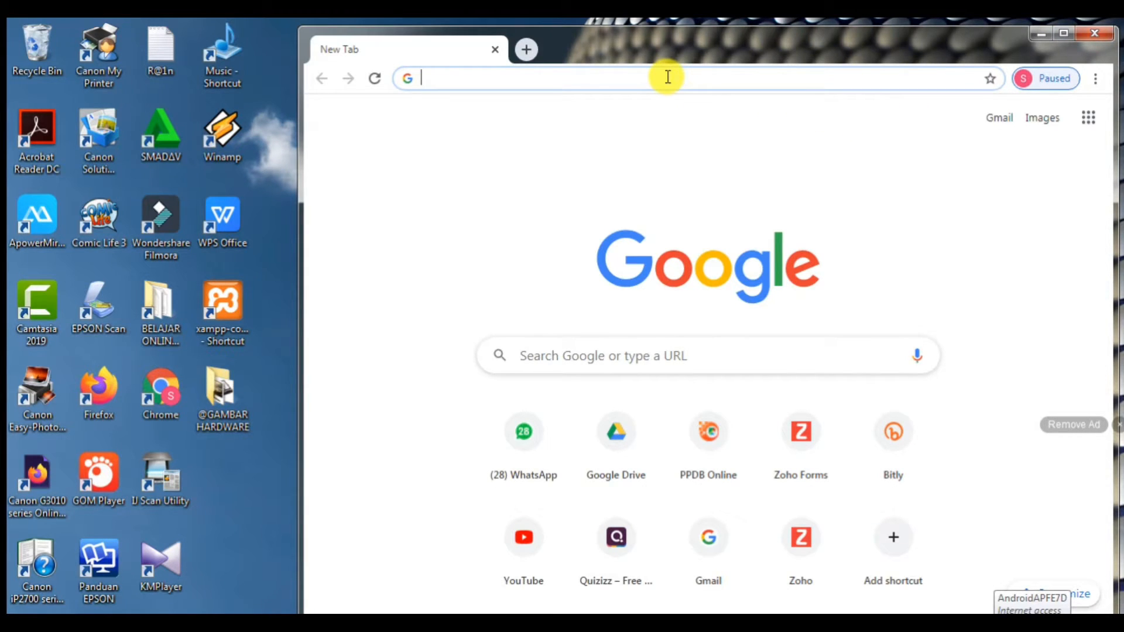
- Search the web for 'google drive' in Chrome and maximize the browser window
{"action": "type", "text": "goo"}
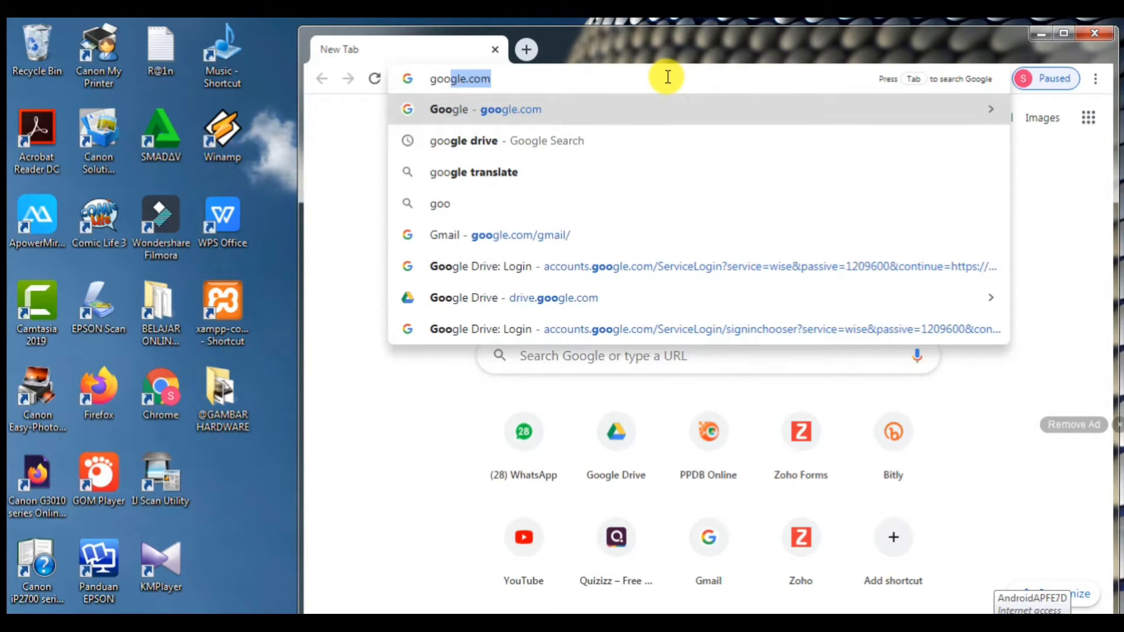
{"action": "type", "text": "g"}
{"action": "key", "text": "Delete"}
{"action": "type", "text": "le drive"}
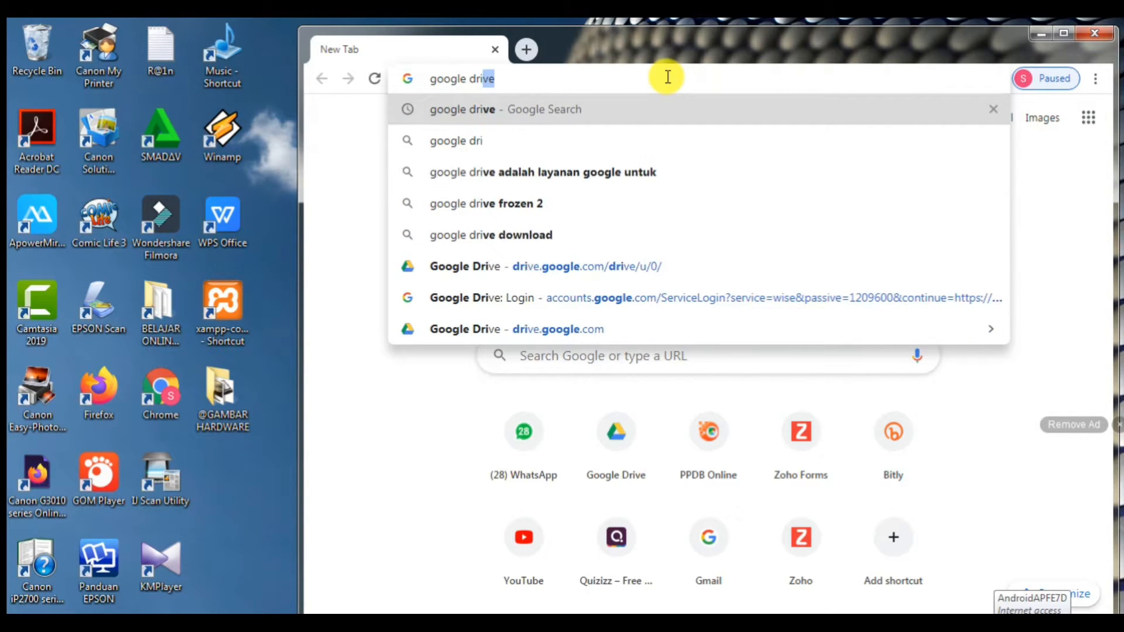
{"action": "key", "text": "Return"}
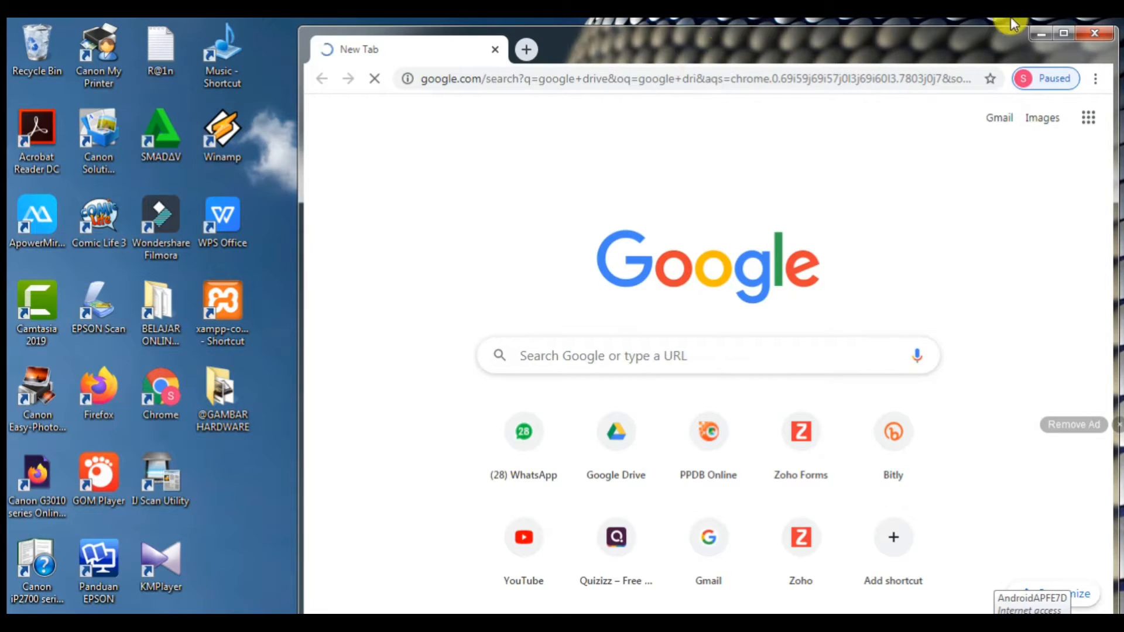
{"action": "left_click", "coordinate": [1057, 34]}
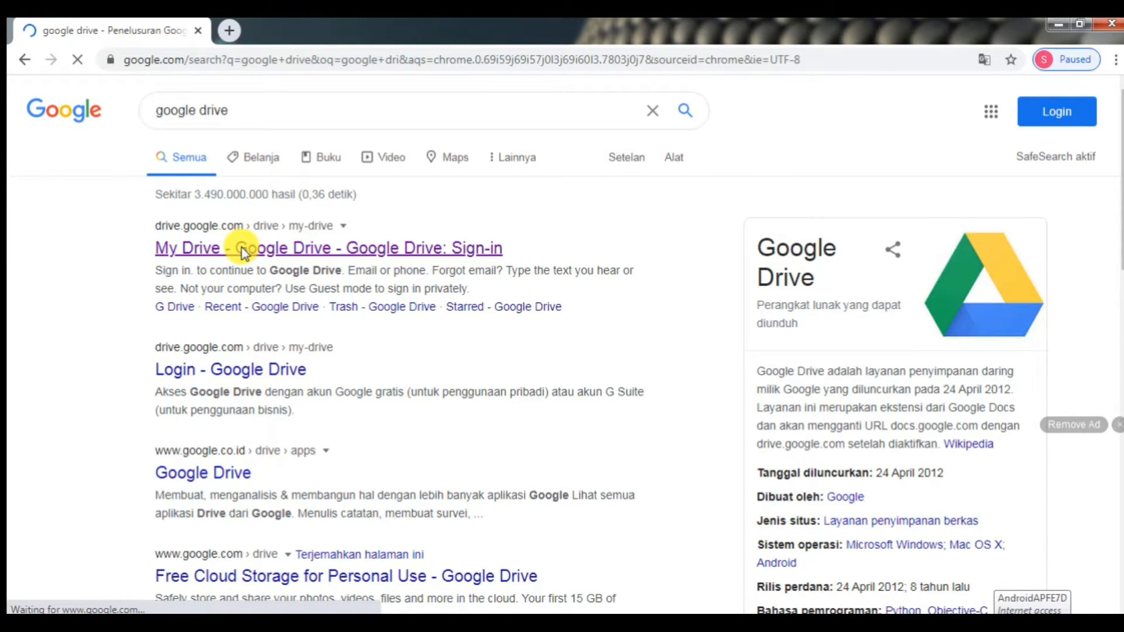
- Open the Google Drive result and sign in with the saved school account and its password
{"action": "left_click", "coordinate": [330, 245]}
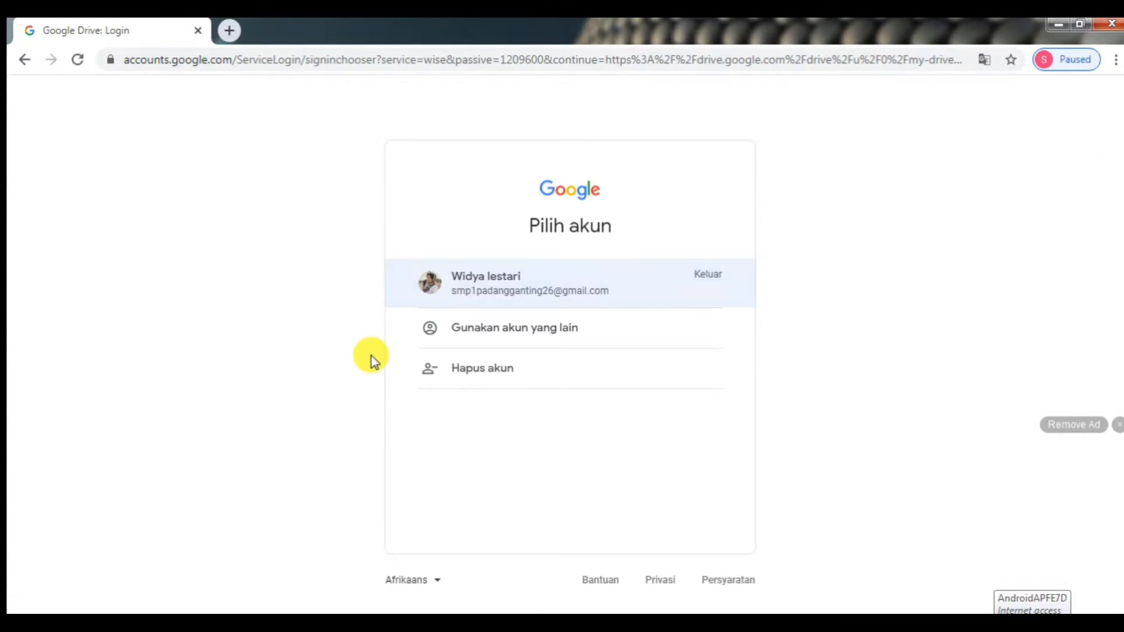
{"action": "left_click", "coordinate": [492, 291]}
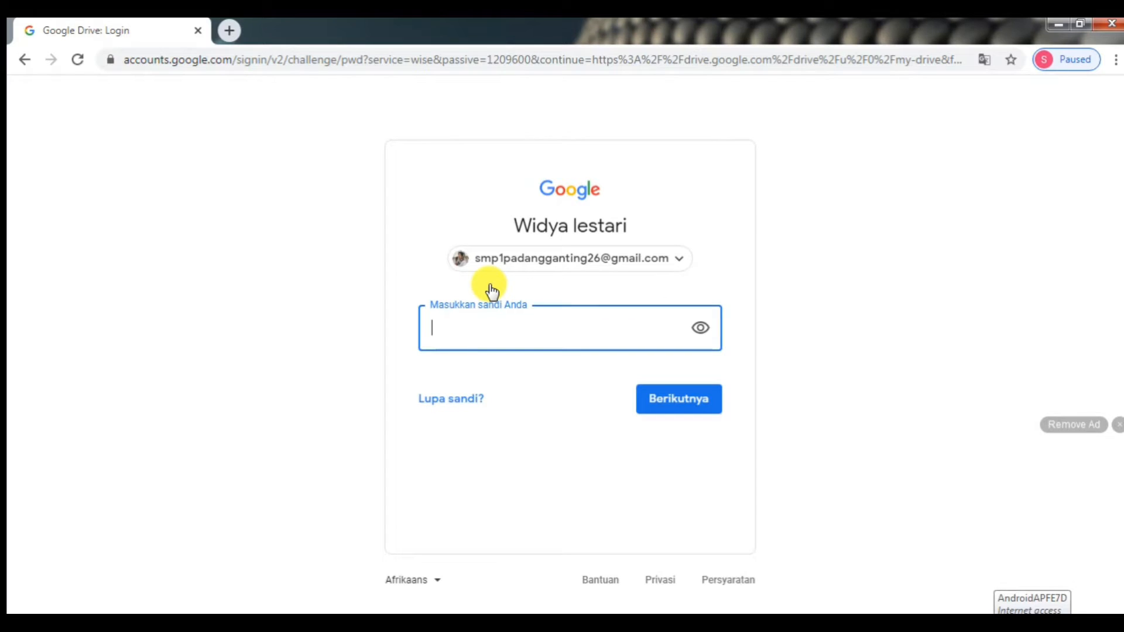
{"action": "type", "text": "••••"}
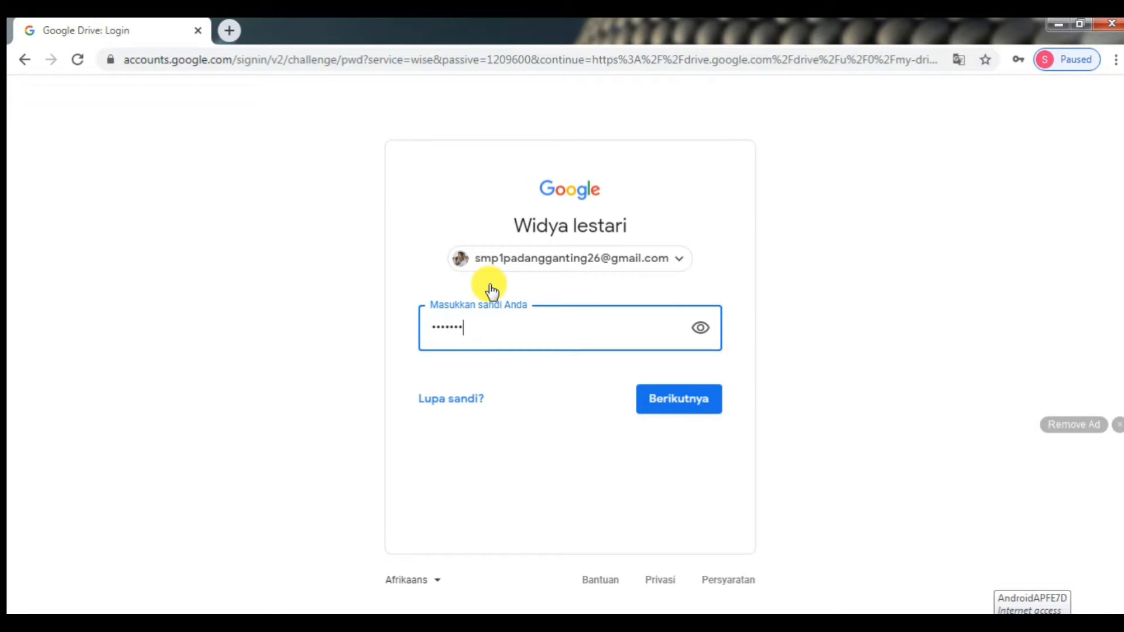
{"action": "left_click", "coordinate": [646, 407]}
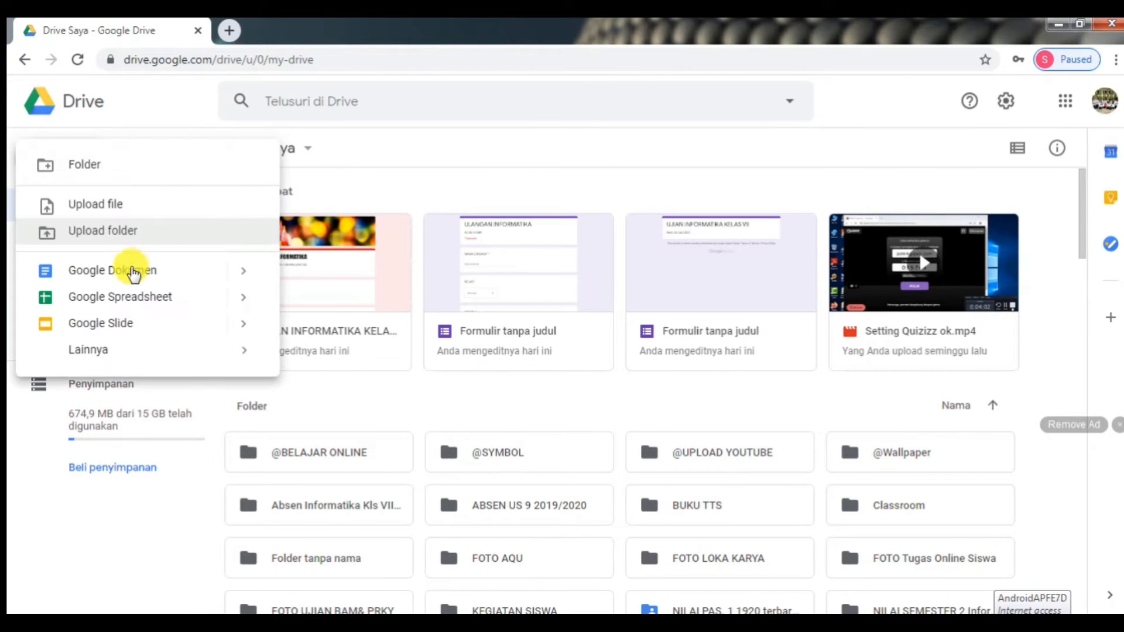
- Create a new Google Form from Drive's Baru > Lainnya menu
{"action": "mouse_move", "coordinate": [213, 351]}
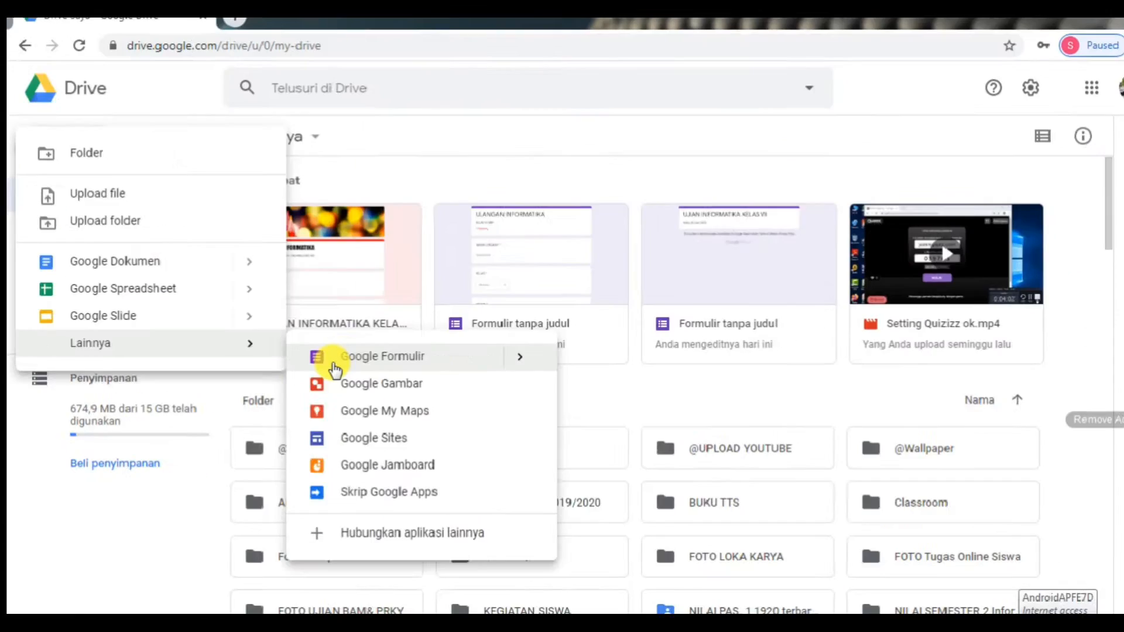
{"action": "left_click", "coordinate": [316, 363]}
{"action": "left_click", "coordinate": [38, 159]}
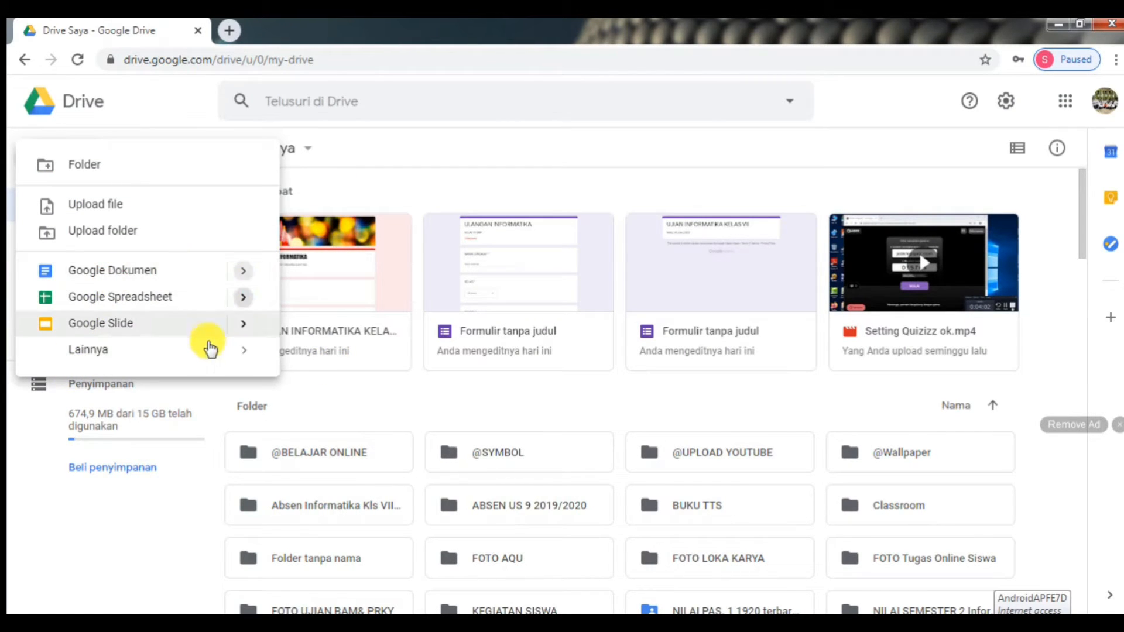
{"action": "mouse_move", "coordinate": [285, 362]}
{"action": "left_click", "coordinate": [328, 364]}
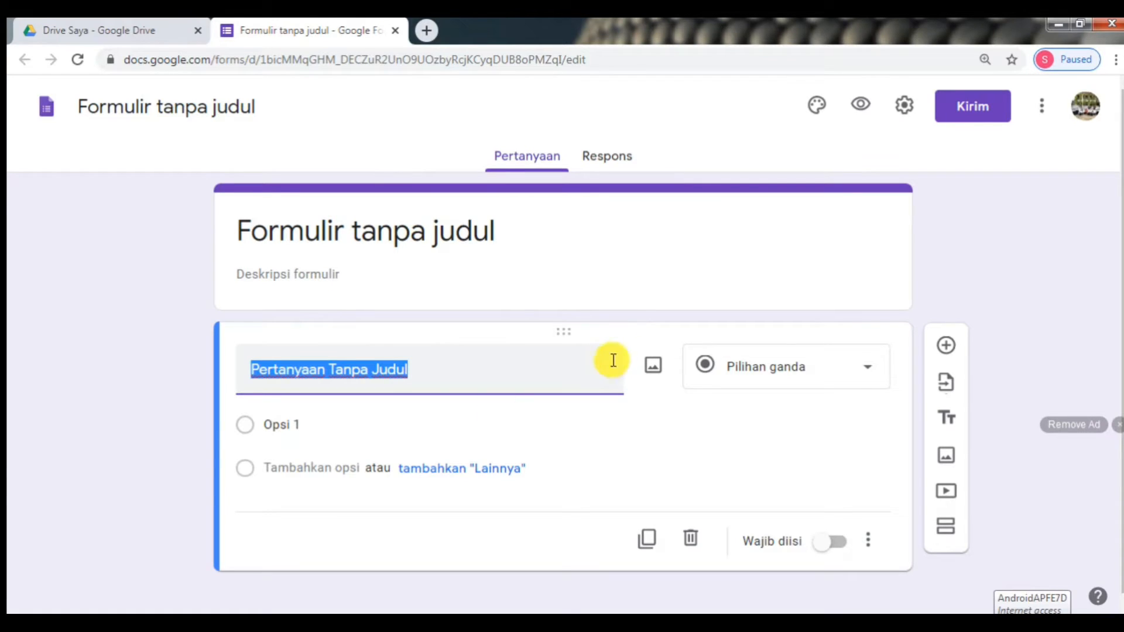
- Title the form 'UJIAN INFORMATIKA', describe it as 'KELAS VII SMPN 1 PADANG GANTING', and add a question
{"action": "left_click", "coordinate": [438, 231]}
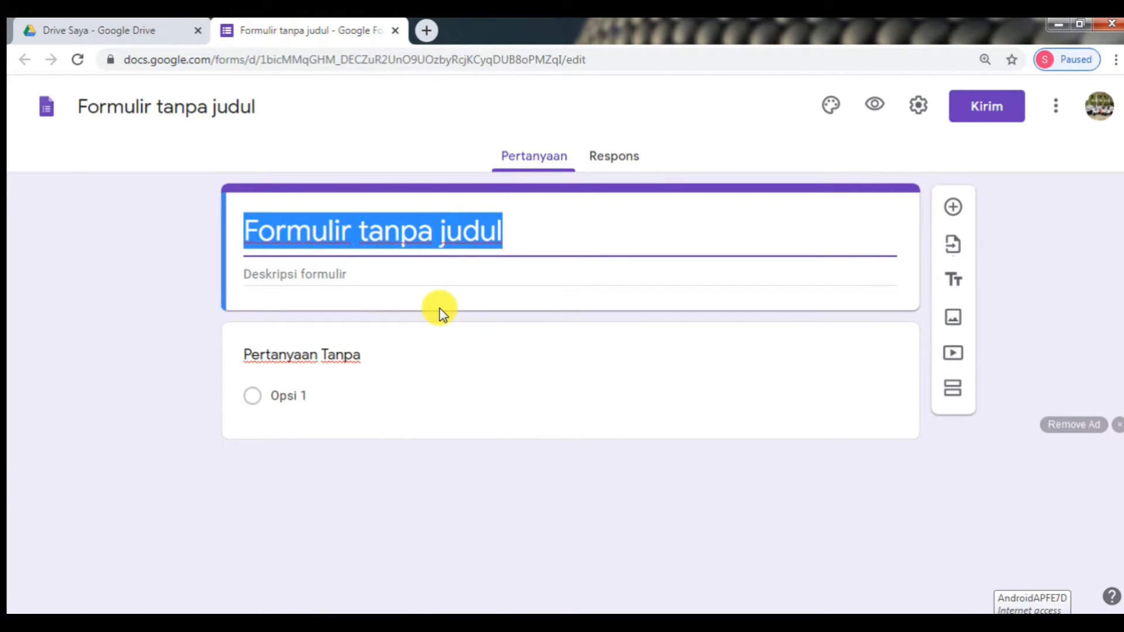
{"action": "type", "text": "UJIAN "}
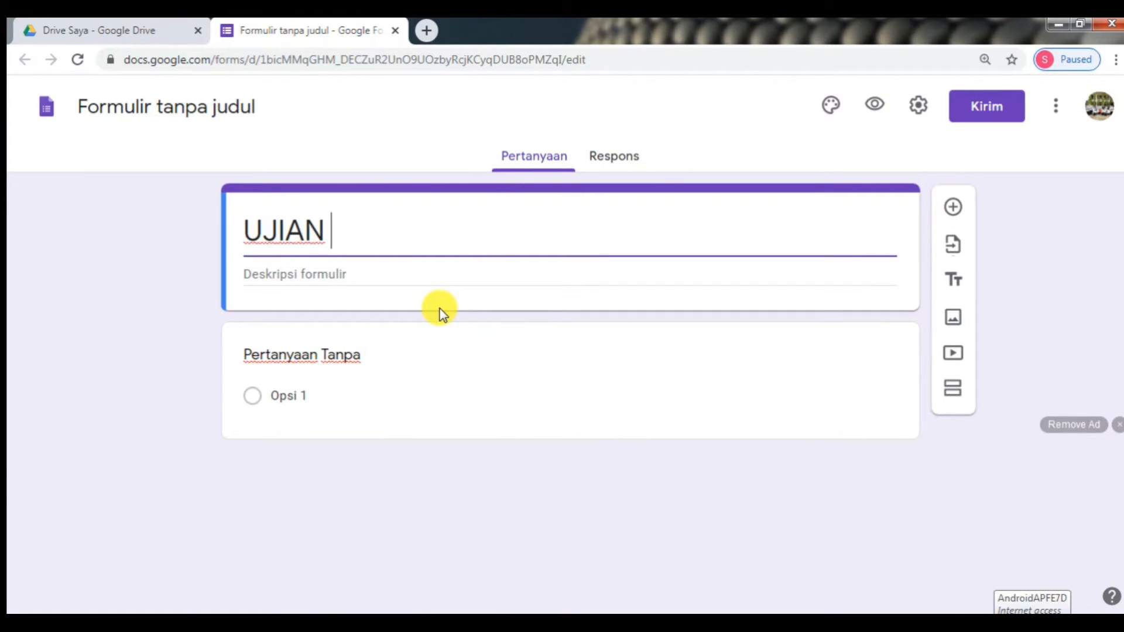
{"action": "type", "text": "INFORMAT"}
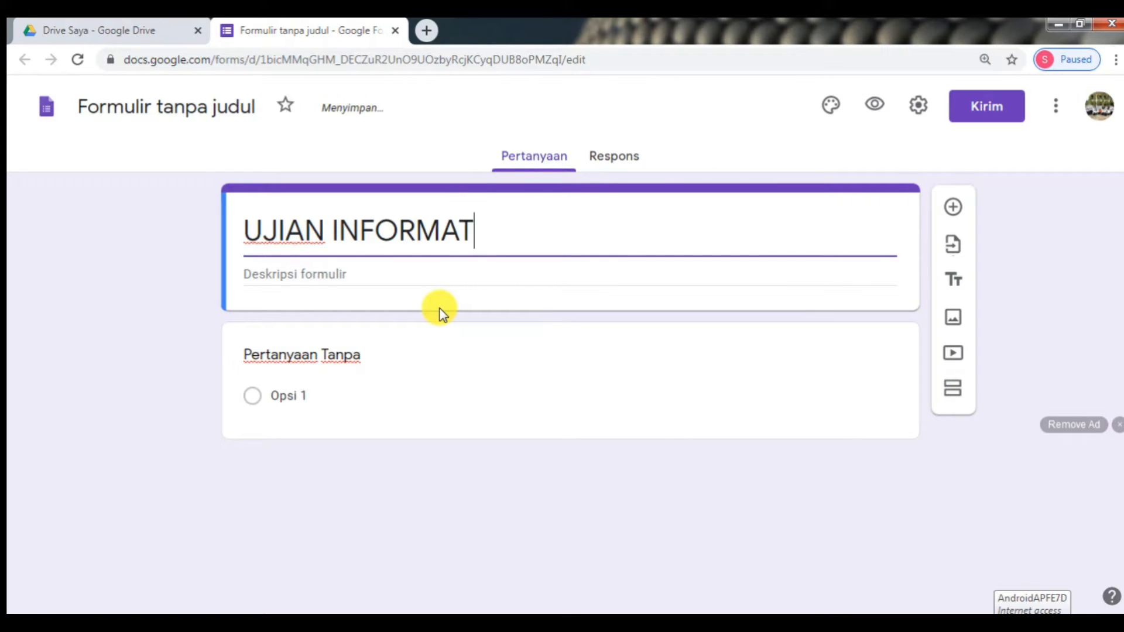
{"action": "type", "text": "IKA"}
{"action": "left_click", "coordinate": [447, 284]}
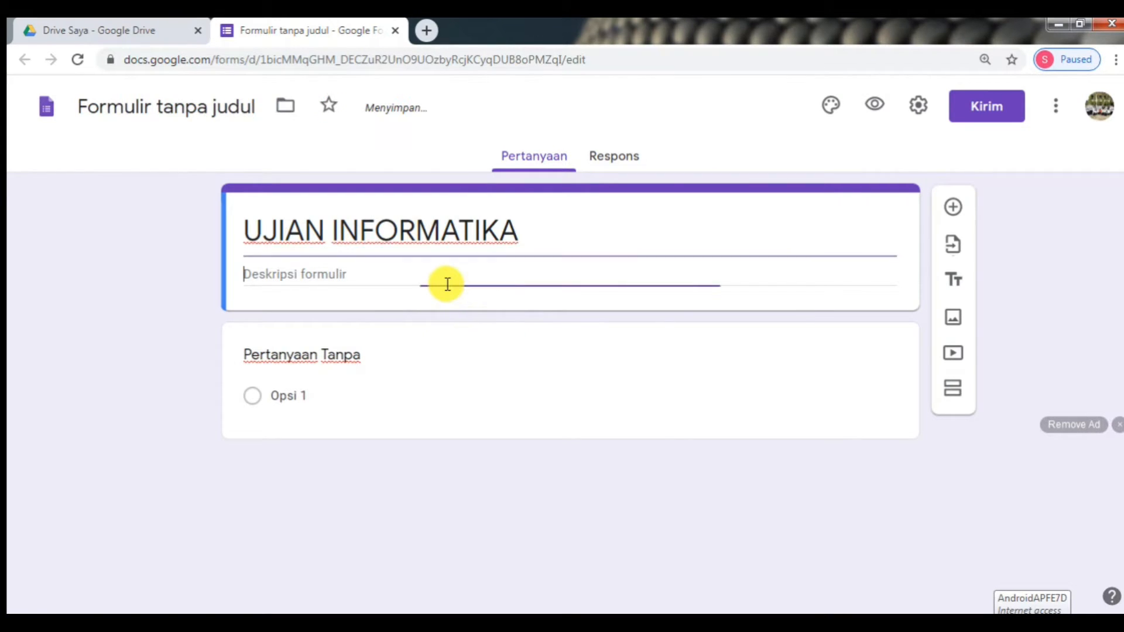
{"action": "type", "text": "KELAS V"}
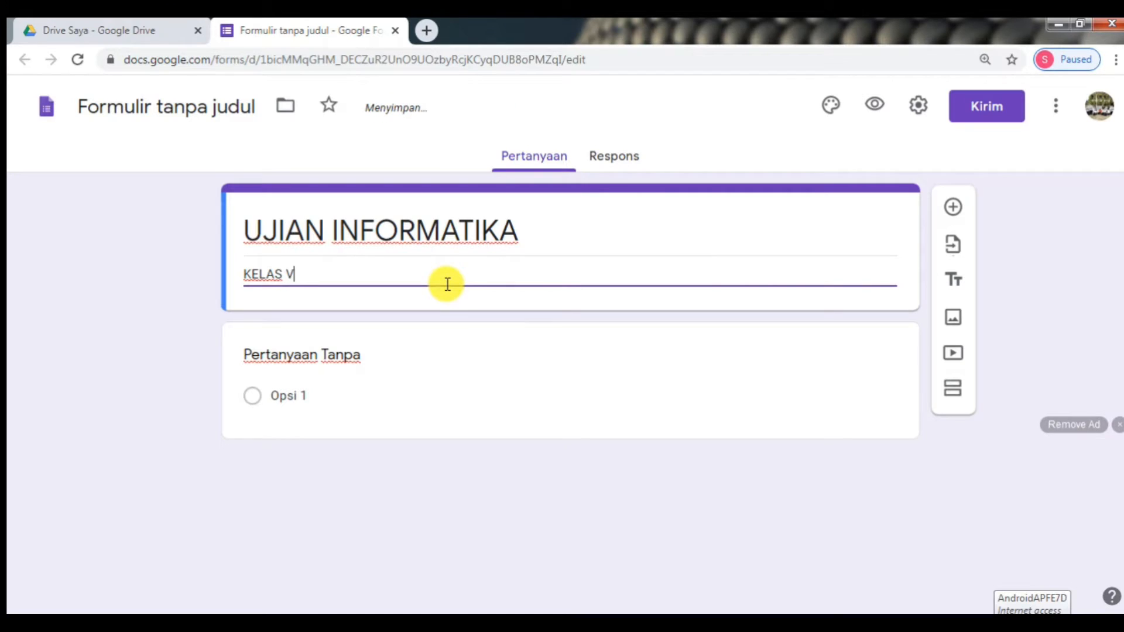
{"action": "type", "text": "II SMPN 1 PADA"}
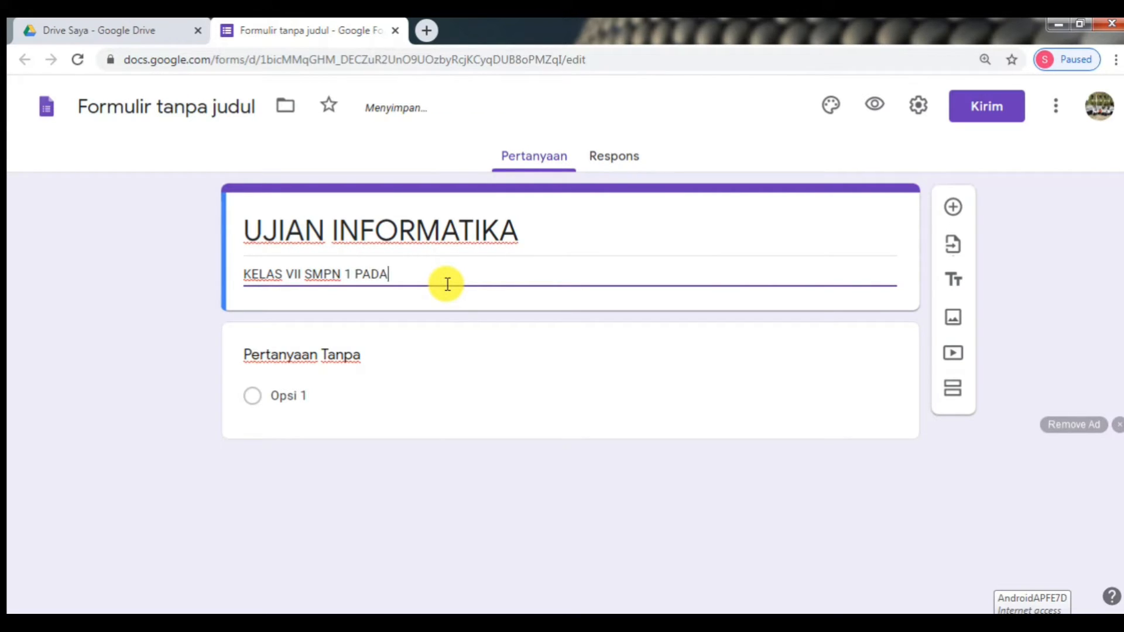
{"action": "type", "text": "NG GANTI"}
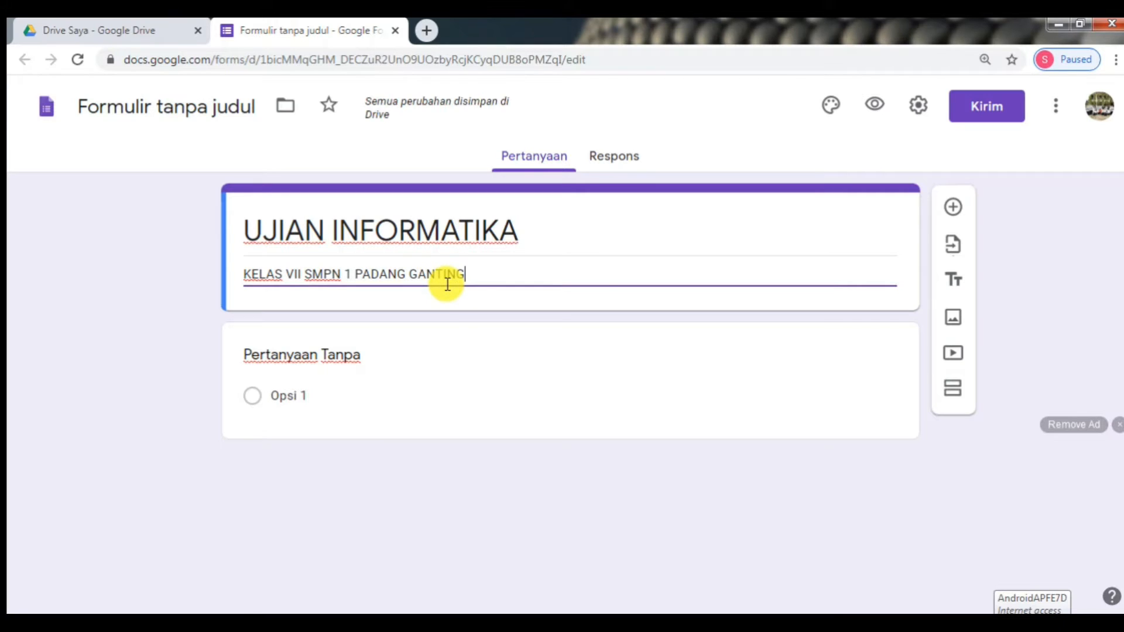
{"action": "type", "text": "NG"}
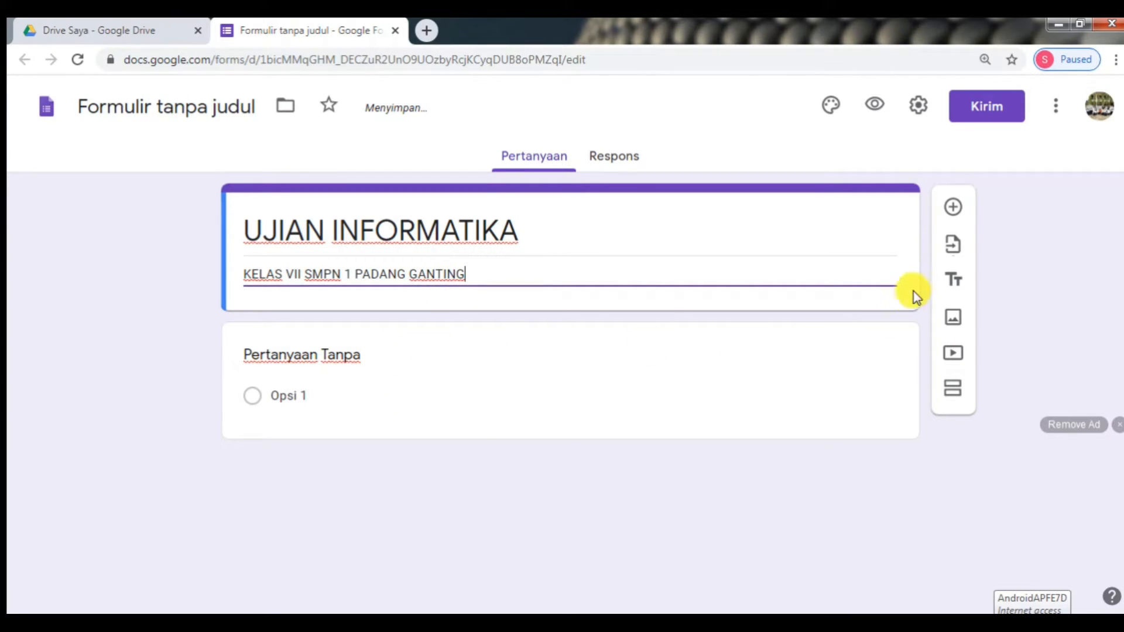
{"action": "left_click", "coordinate": [954, 214]}
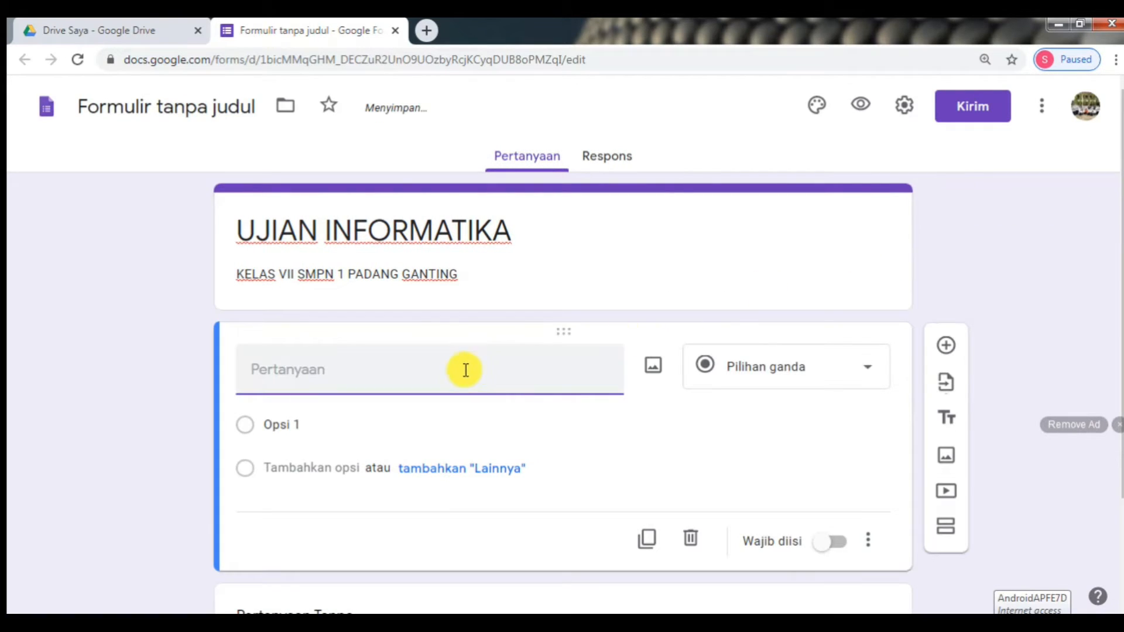
- Make the first question a required short-answer 'NAMA LENGKAP' question, then add another below it
{"action": "type", "text": "NAMA"}
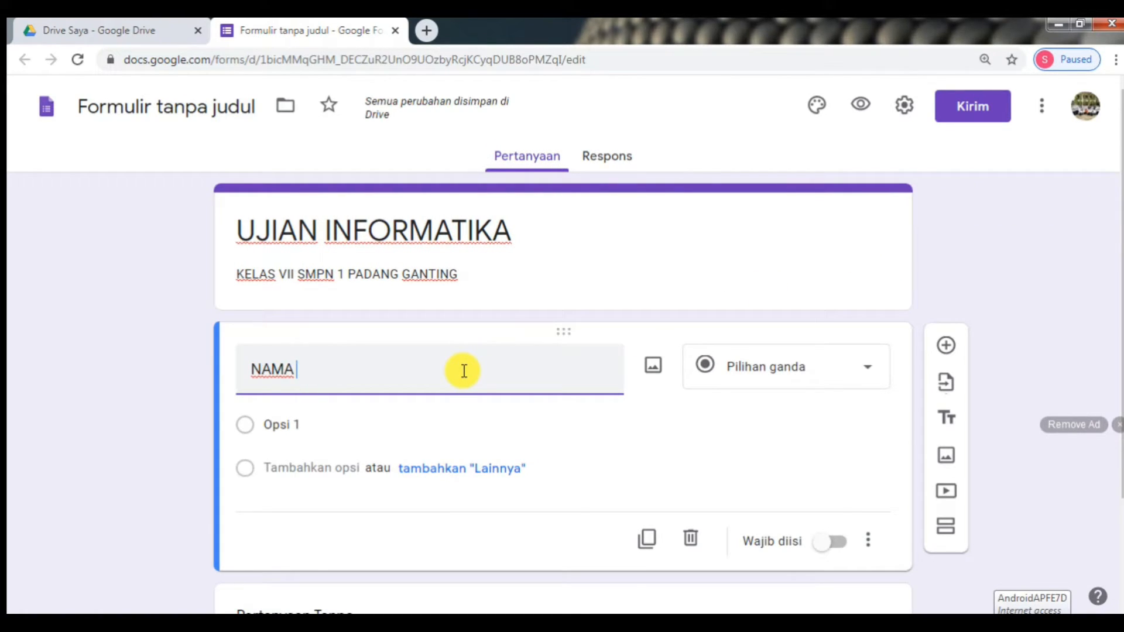
{"action": "type", "text": " LENGKAP"}
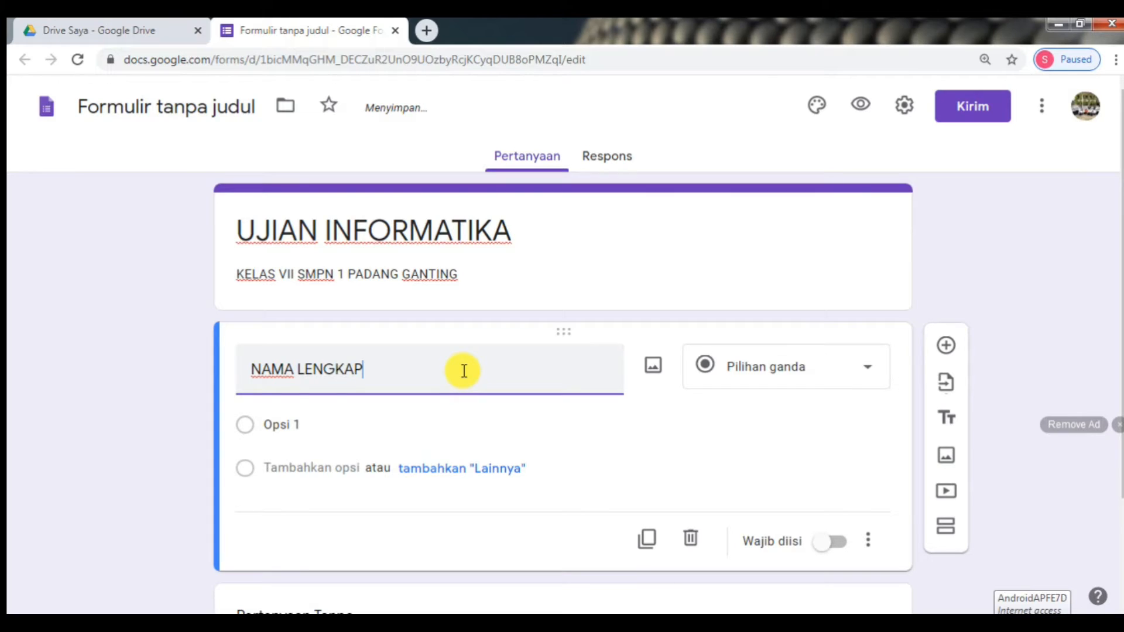
{"action": "left_click", "coordinate": [708, 375]}
{"action": "left_click", "coordinate": [873, 371]}
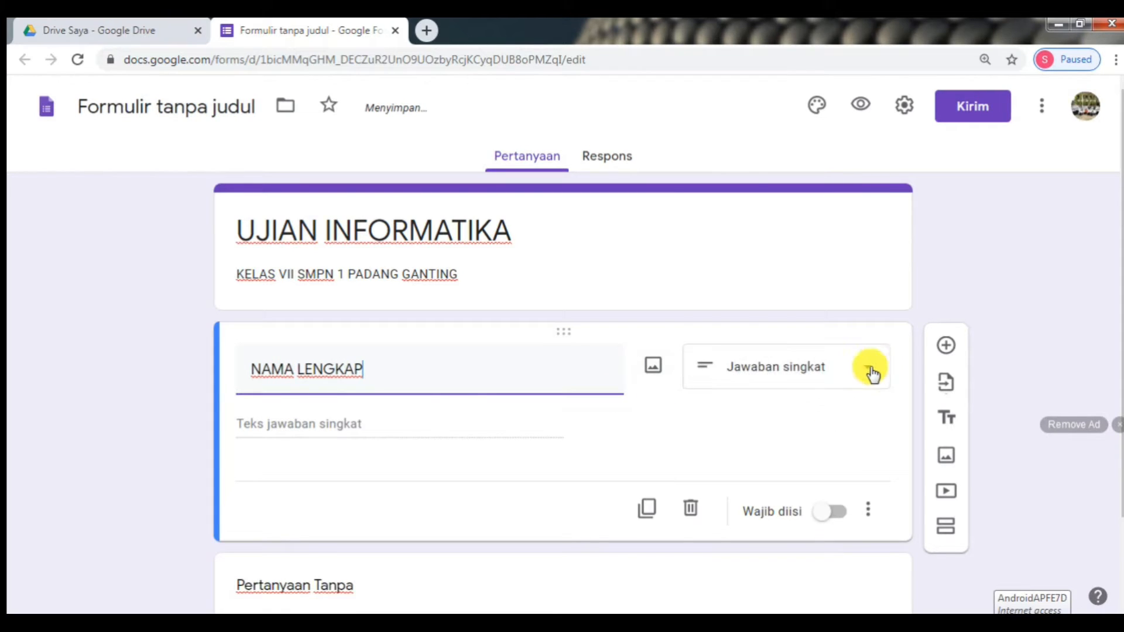
{"action": "left_click", "coordinate": [872, 371]}
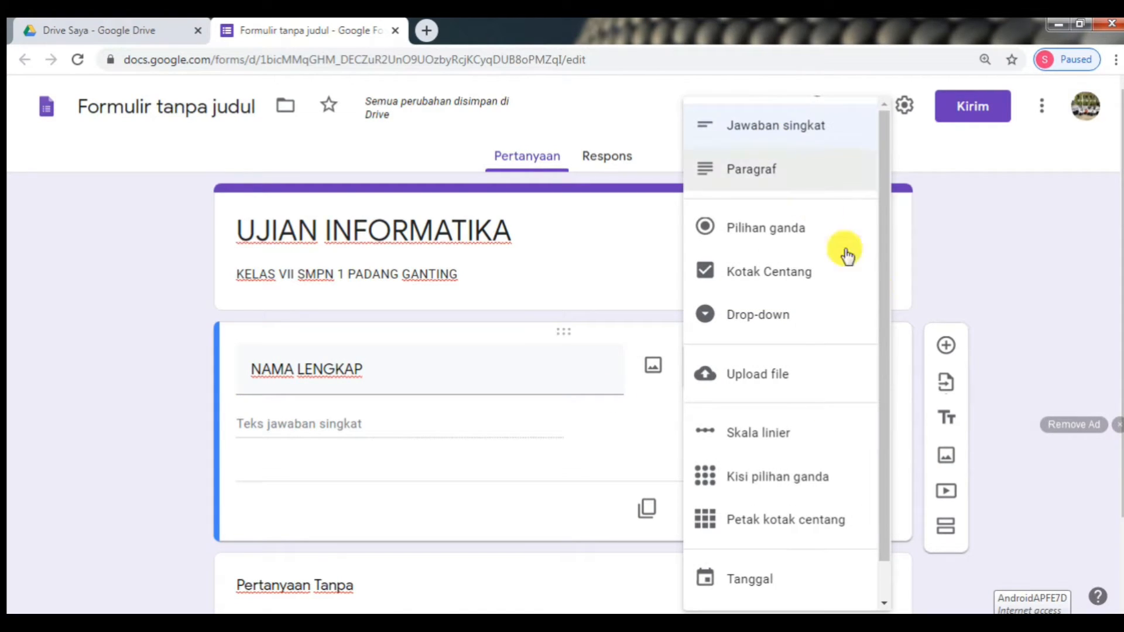
{"action": "left_click", "coordinate": [993, 314]}
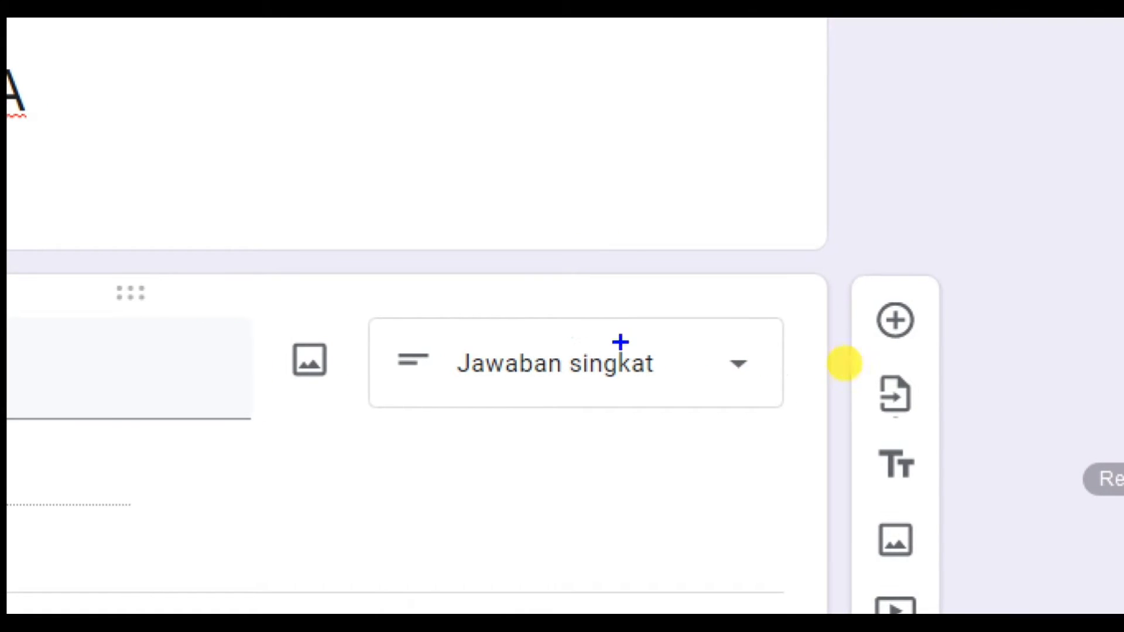
{"action": "left_click_drag", "start_coordinate": [735, 329], "coordinate": [763, 370]}
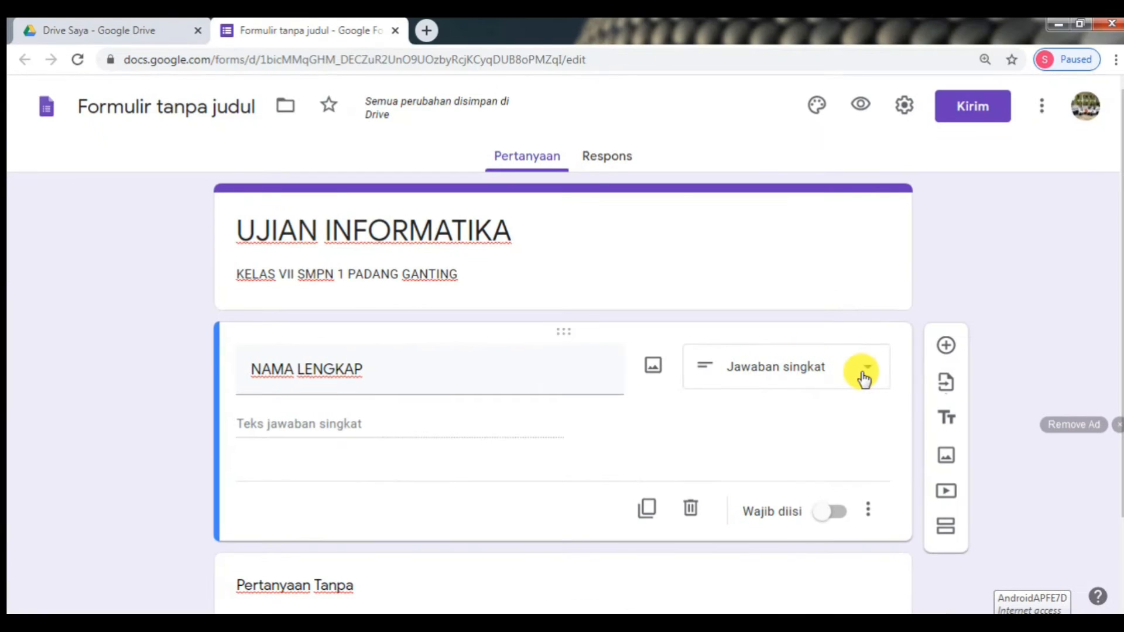
{"action": "left_click", "coordinate": [738, 363]}
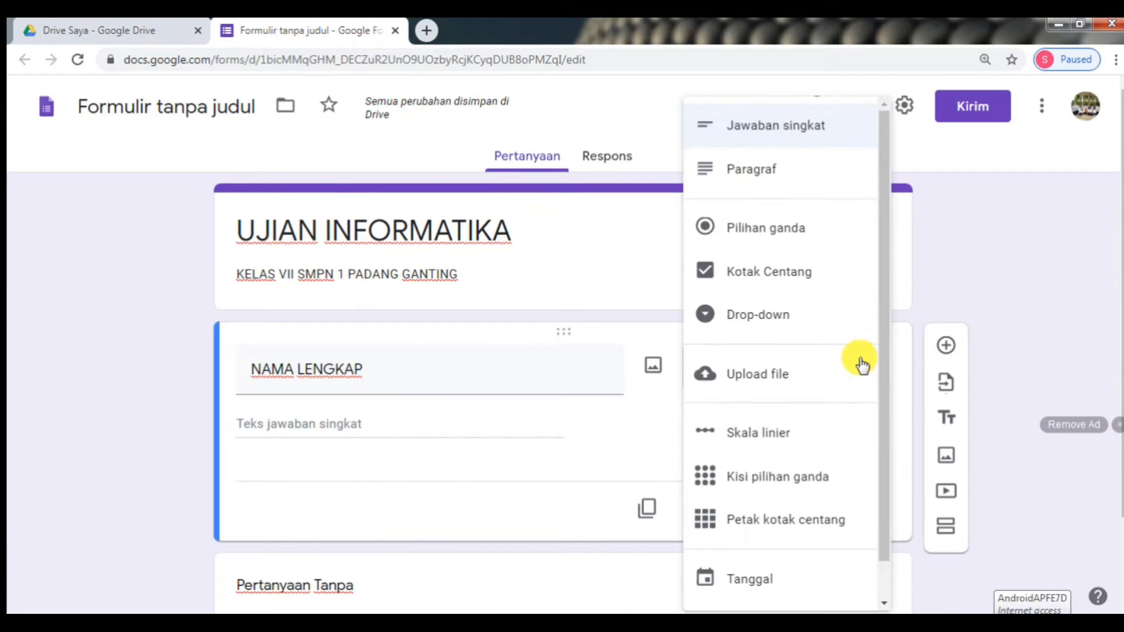
{"action": "left_click", "coordinate": [634, 328]}
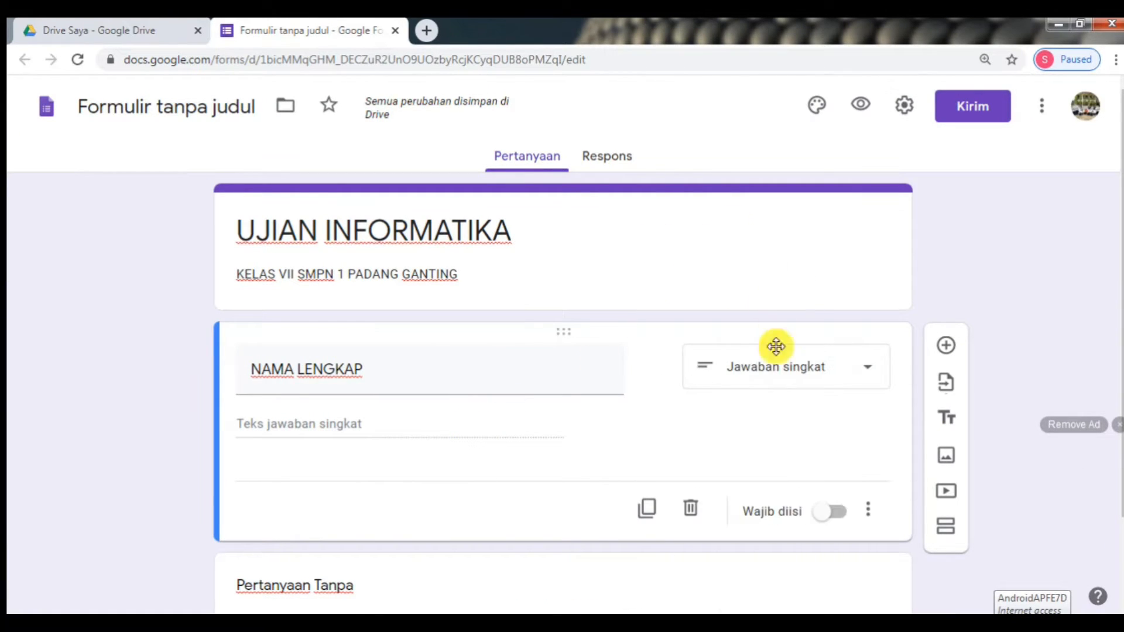
{"action": "left_click", "coordinate": [830, 523]}
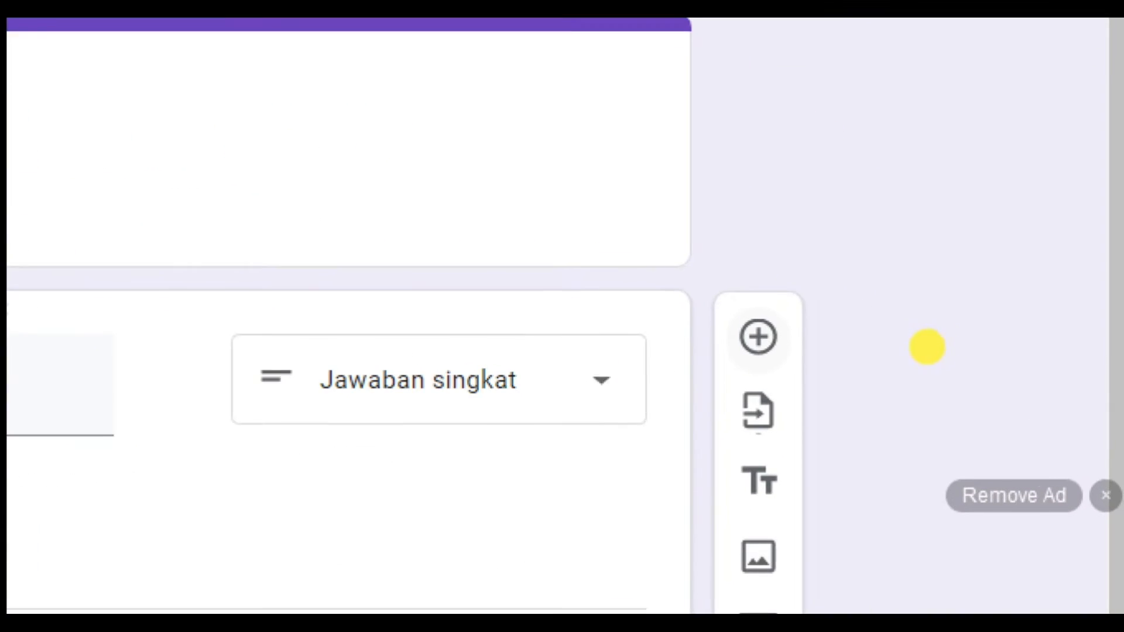
{"action": "mouse_move", "coordinate": [720, 316]}
{"action": "left_mouse_down"}
{"action": "mouse_move", "coordinate": [798, 389]}
{"action": "mouse_move", "coordinate": [722, 296]}
{"action": "left_mouse_up"}
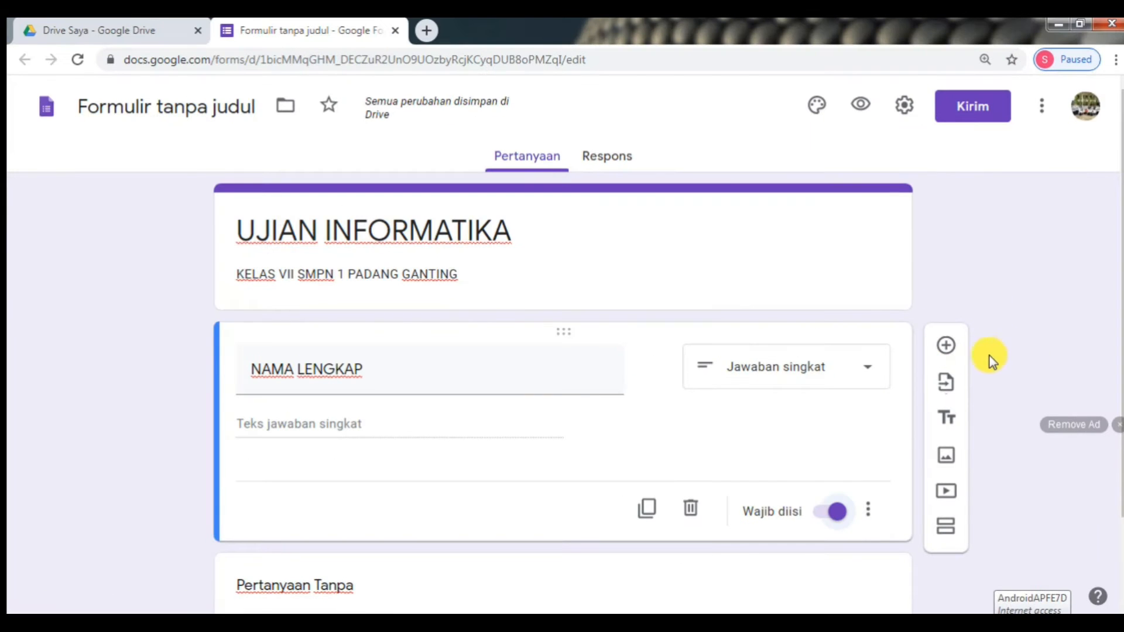
{"action": "left_click", "coordinate": [946, 345]}
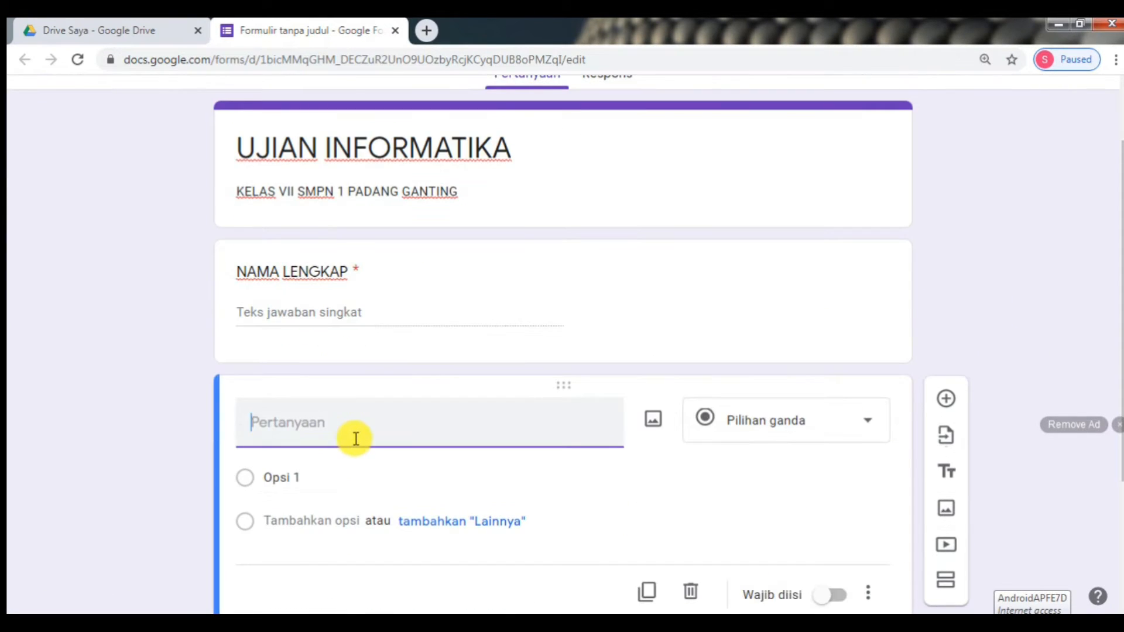
- Title the question KELAS with options KELAS VII.A through KELAS VII.D
{"action": "type", "text": "KELAS"}
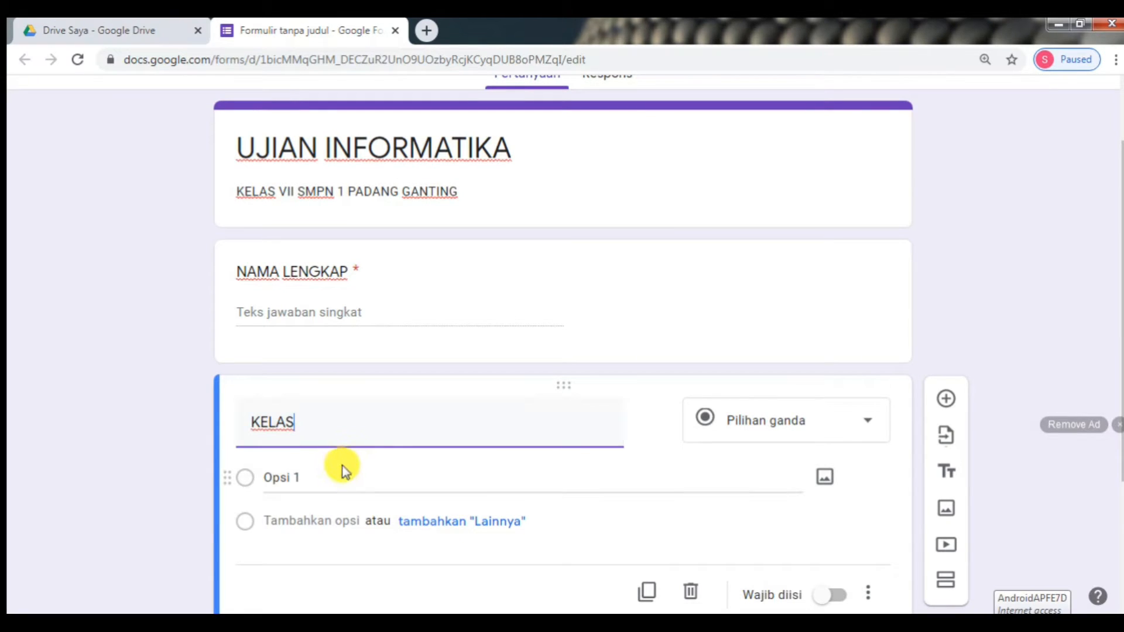
{"action": "left_click", "coordinate": [339, 477]}
{"action": "type", "text": "KE"}
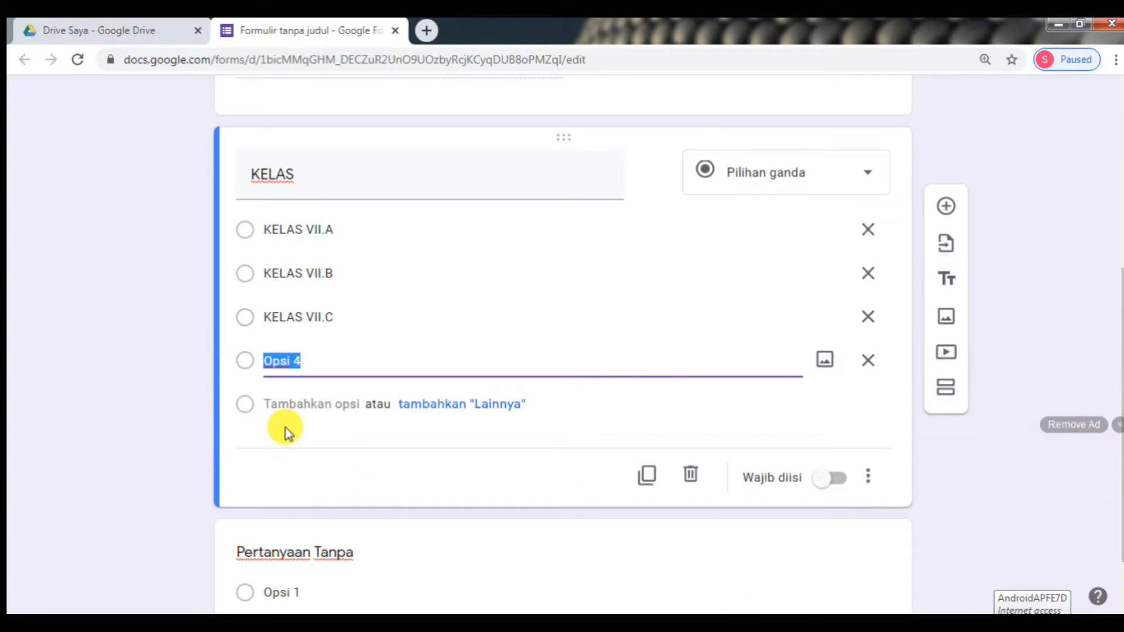
{"action": "type", "text": "KELAS "}
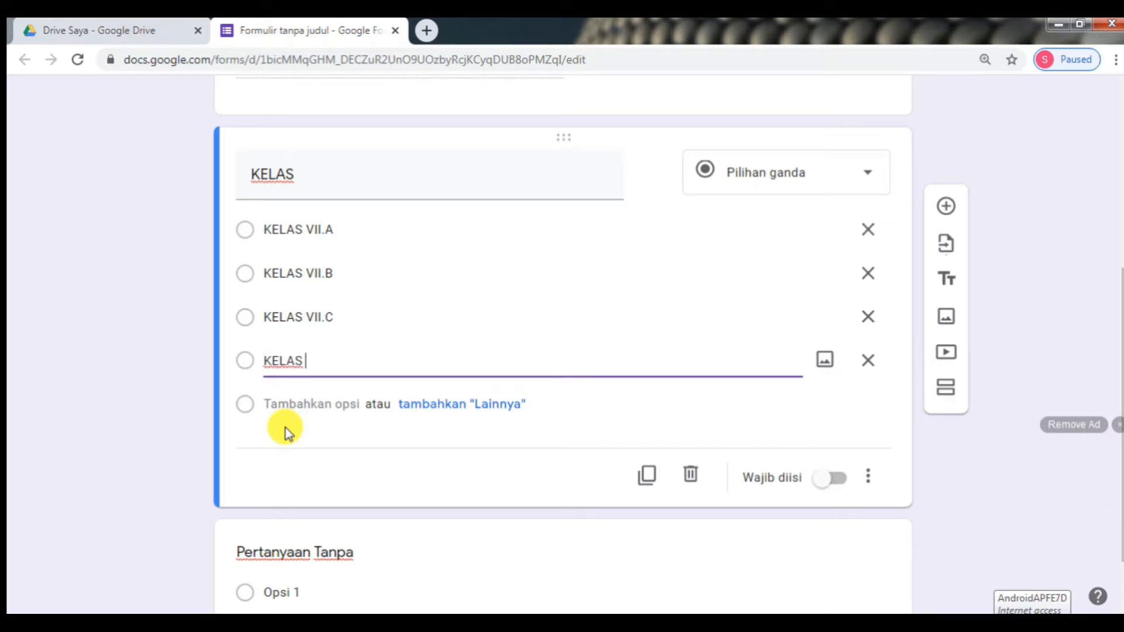
{"action": "type", "text": "VII.D"}
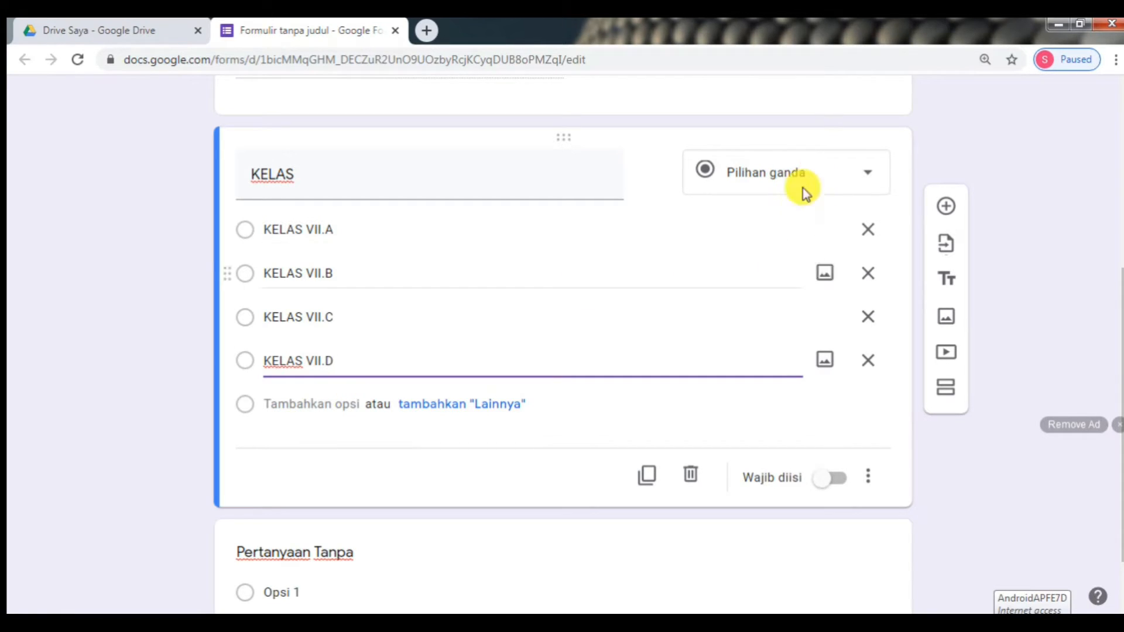
- Change KELAS to a drop-down question and add a new question below it
{"action": "left_click", "coordinate": [866, 183]}
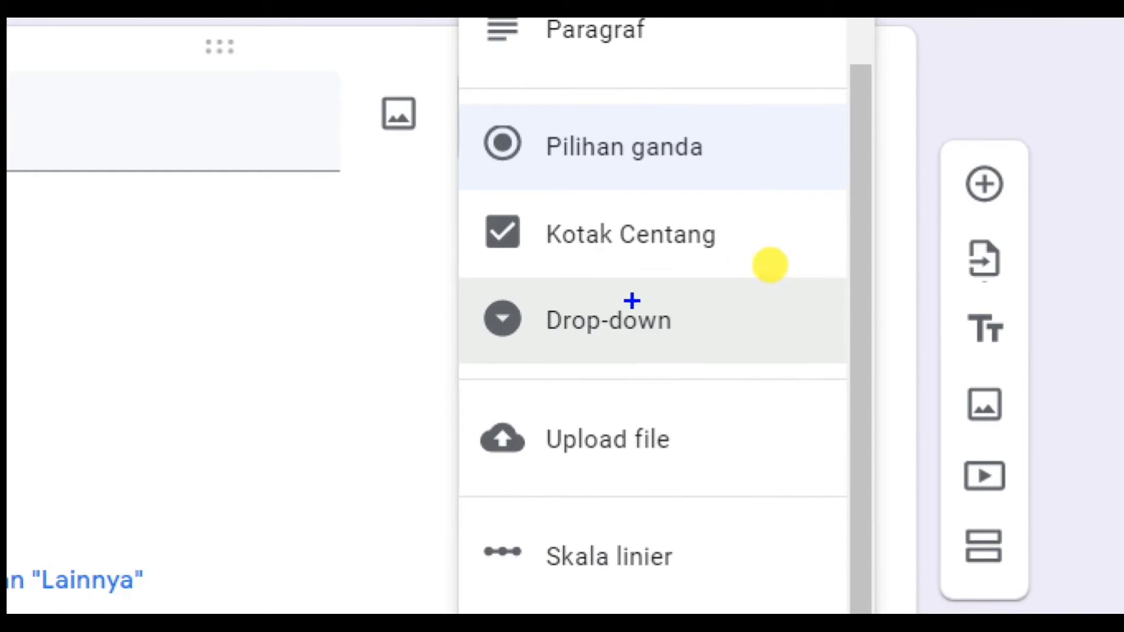
{"action": "left_click_drag", "start_coordinate": [768, 264], "coordinate": [750, 289]}
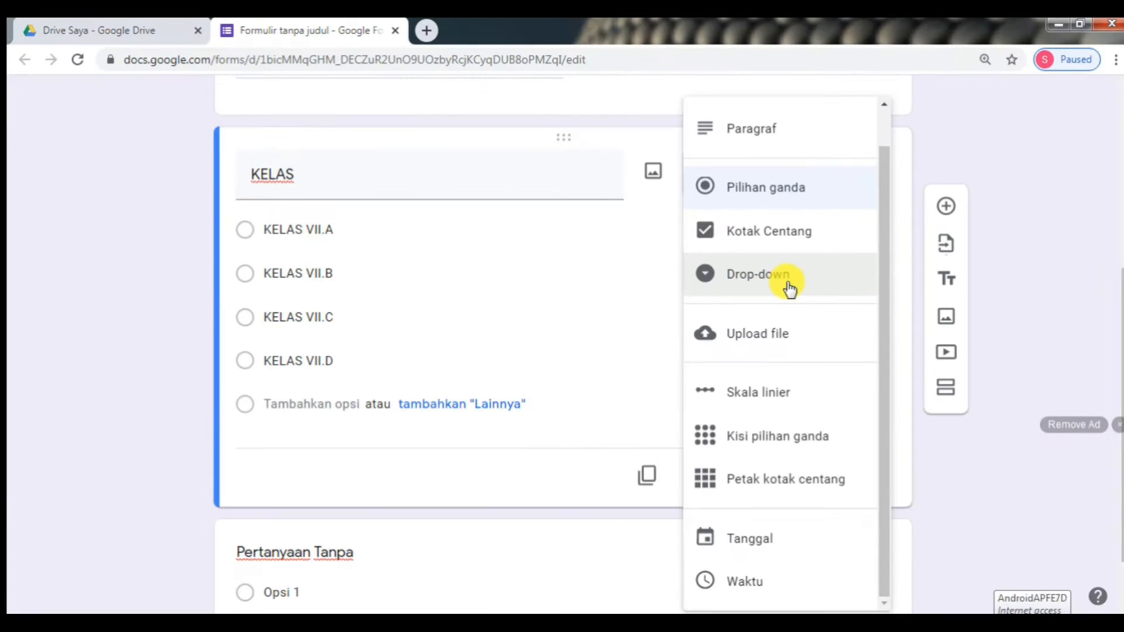
{"action": "left_click", "coordinate": [668, 345]}
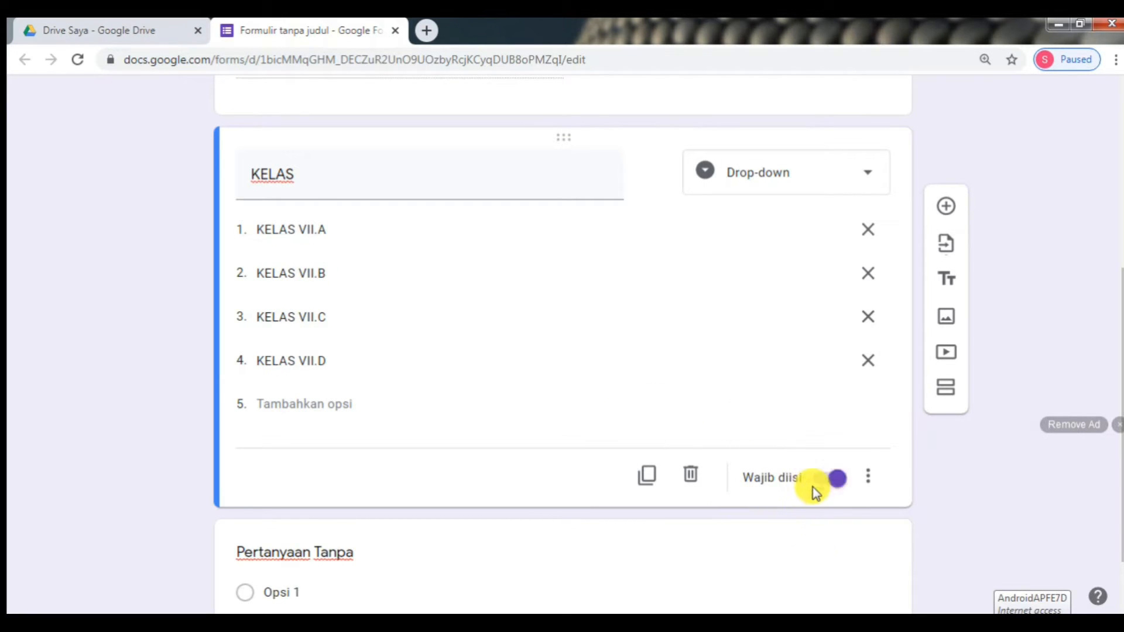
{"action": "scroll", "coordinate": [720, 414], "scroll_direction": "down", "scroll_amount": 1}
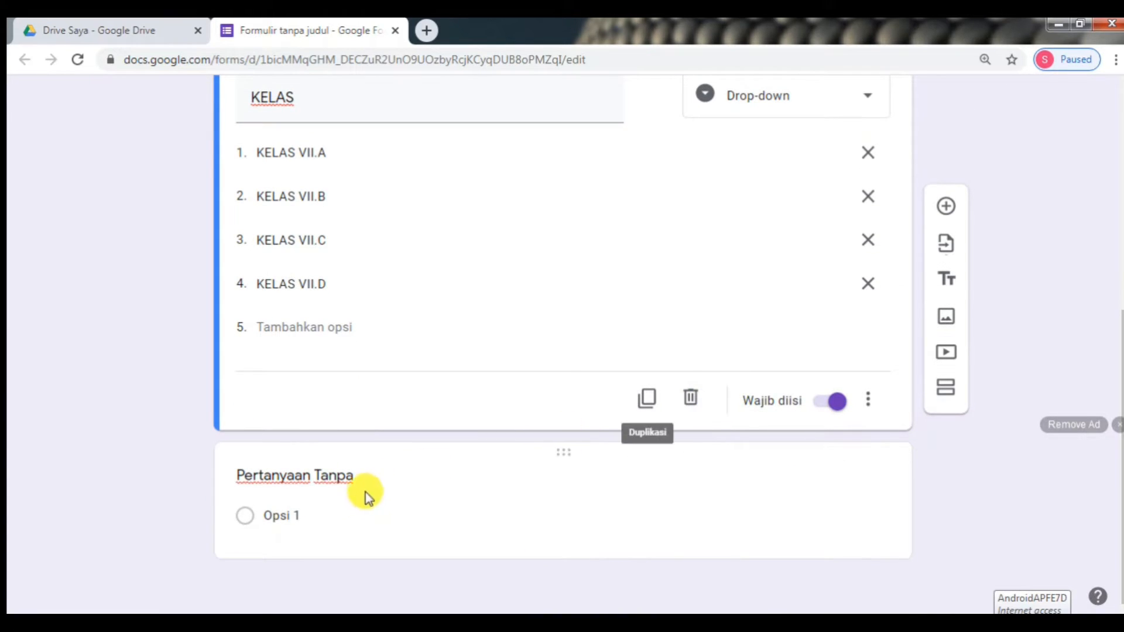
{"action": "scroll", "coordinate": [471, 401], "scroll_direction": "up", "scroll_amount": 5}
{"action": "scroll", "coordinate": [472, 394], "scroll_direction": "down", "scroll_amount": 4}
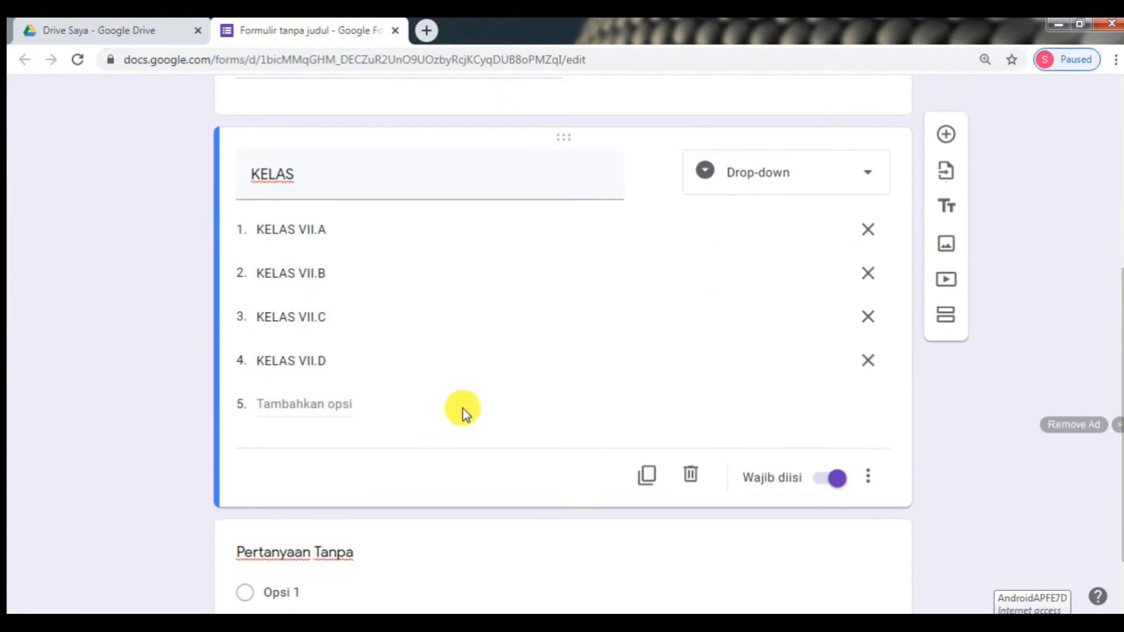
{"action": "scroll", "coordinate": [787, 533], "scroll_direction": "down", "scroll_amount": 1}
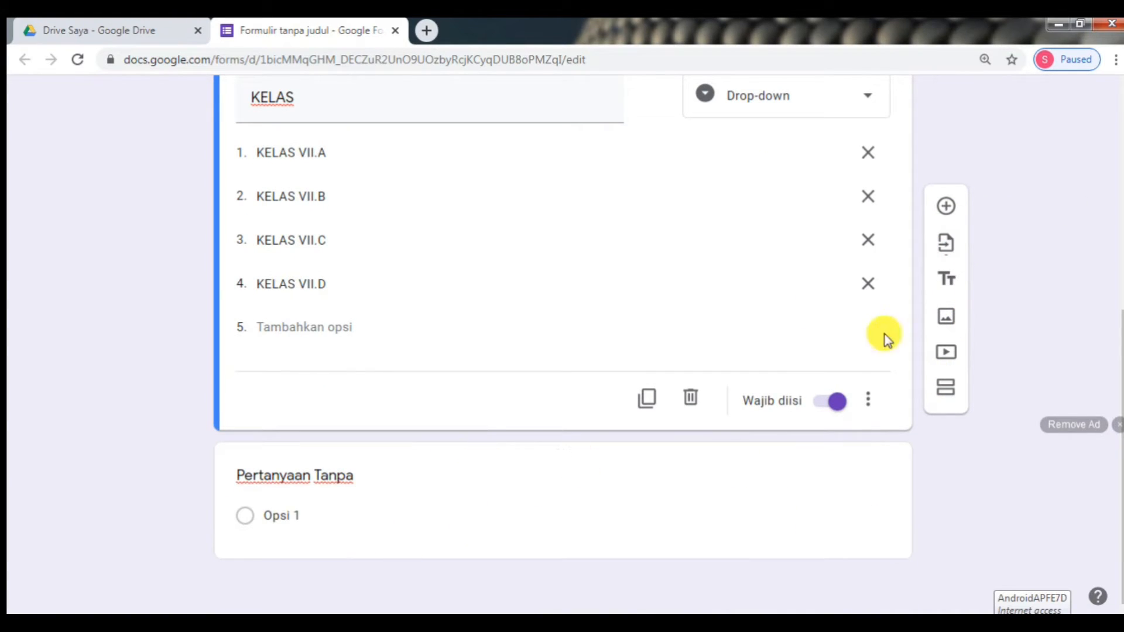
{"action": "left_click", "coordinate": [945, 211]}
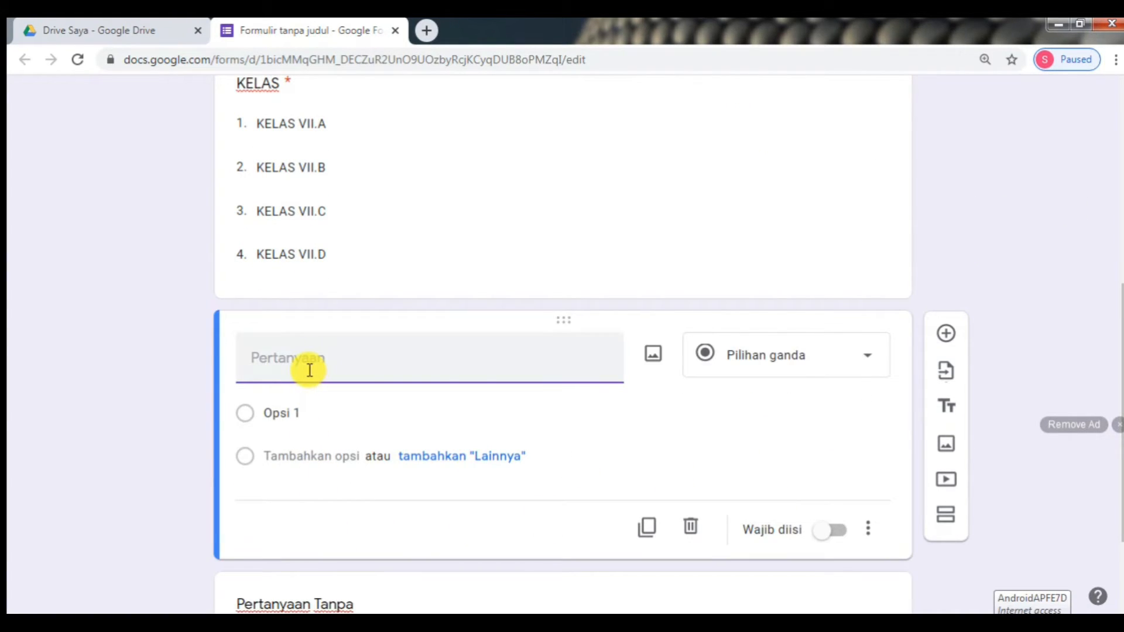
- Title the question TOKEN and set its response validation to Text
{"action": "type", "text": "TOKEN"}
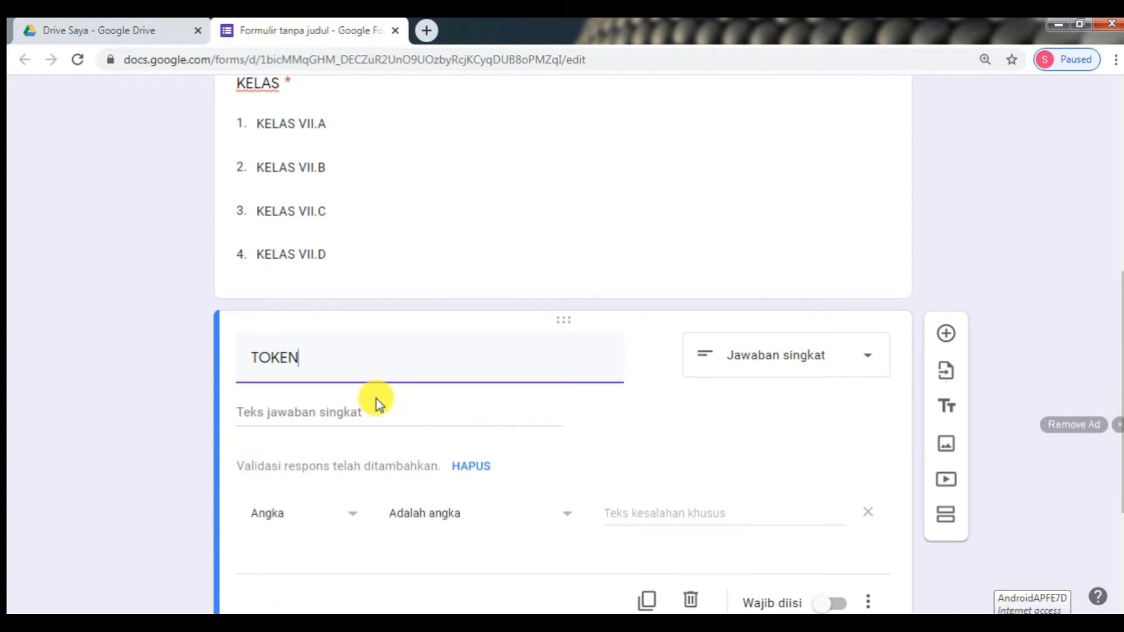
{"action": "left_click", "coordinate": [334, 520]}
{"action": "left_click", "coordinate": [328, 527]}
{"action": "left_click", "coordinate": [324, 518]}
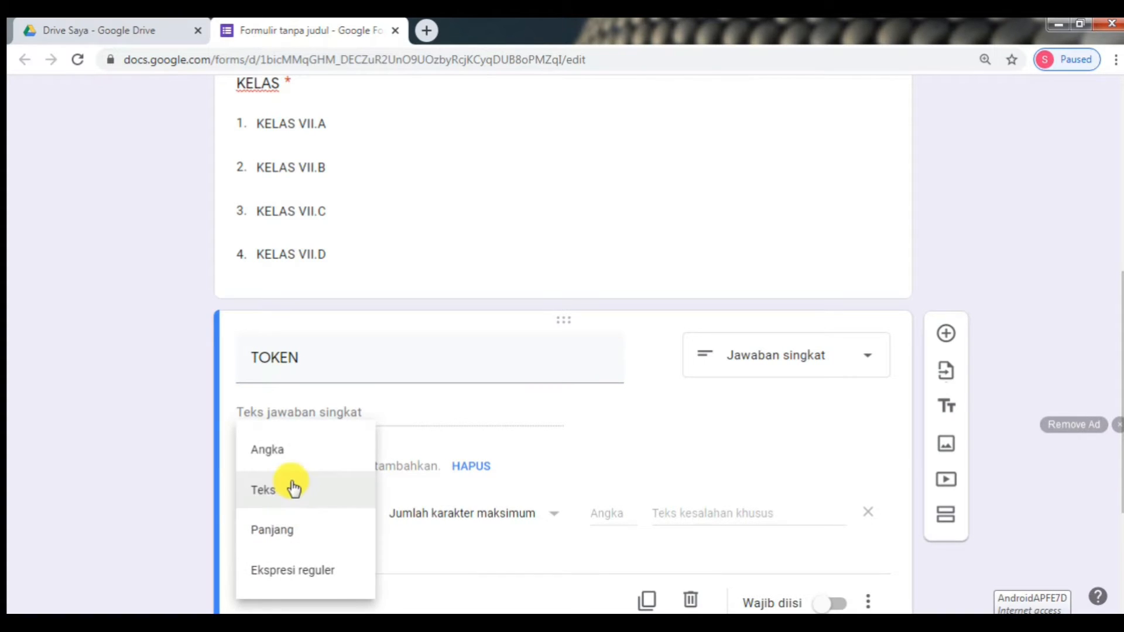
{"action": "left_click", "coordinate": [289, 499]}
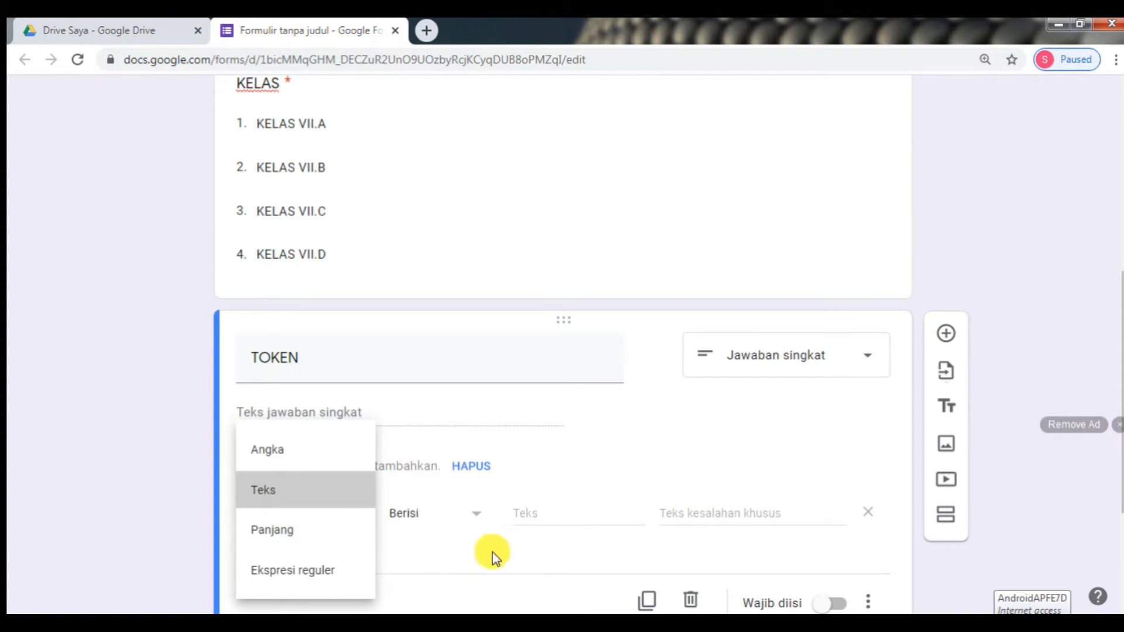
- Require the answer to contain 'TIK7' with error 'Ma'af token anda salah', and make it required
{"action": "left_click", "coordinate": [527, 513]}
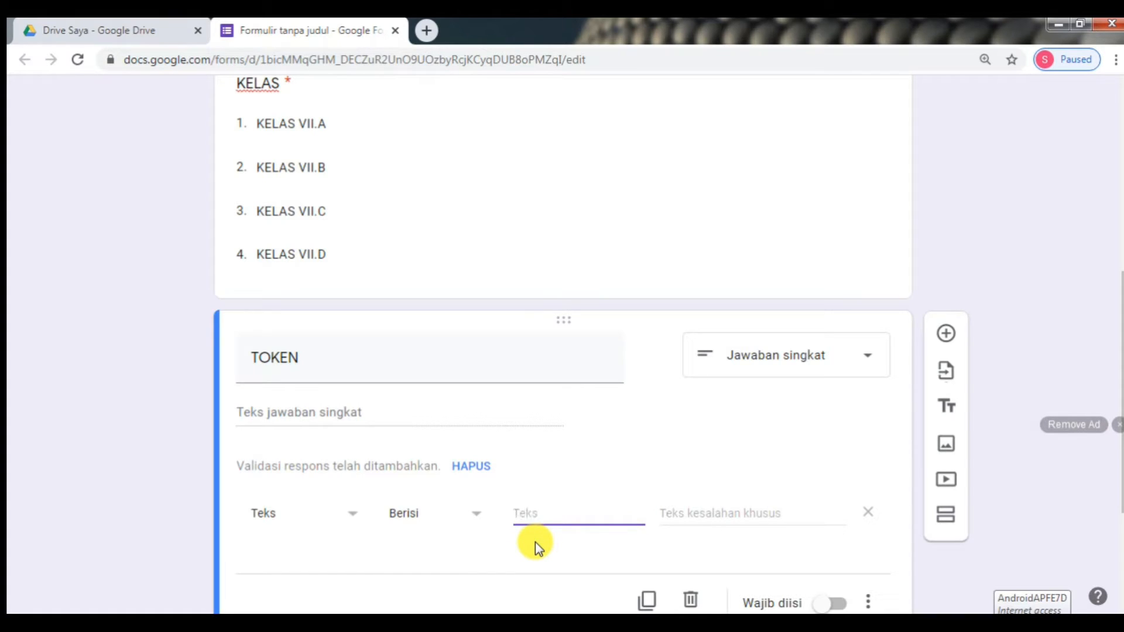
{"action": "type", "text": "TIK7"}
{"action": "left_click", "coordinate": [719, 518]}
{"action": "type", "text": "Ma'af token anda salah"}
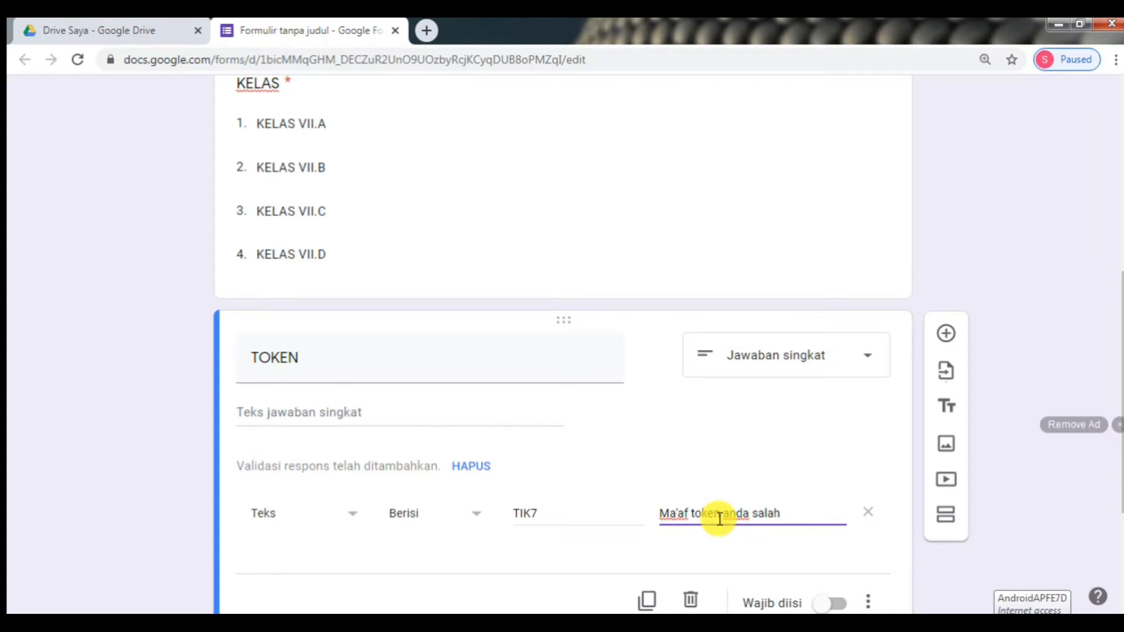
{"action": "scroll", "coordinate": [720, 519], "scroll_direction": "down", "scroll_amount": 3}
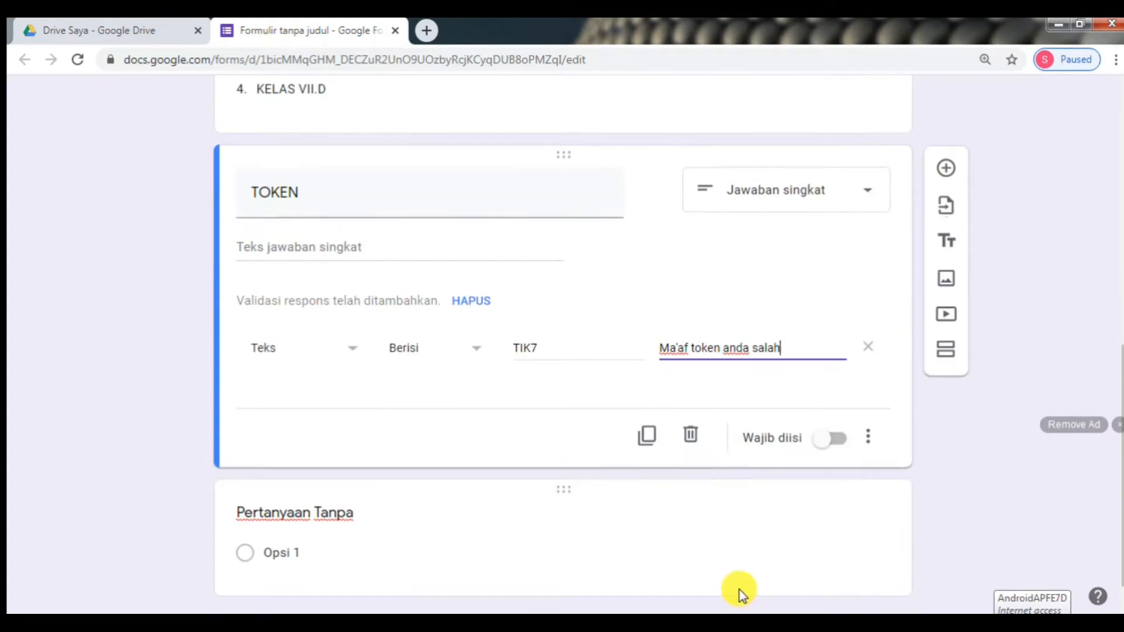
{"action": "left_click", "coordinate": [829, 402]}
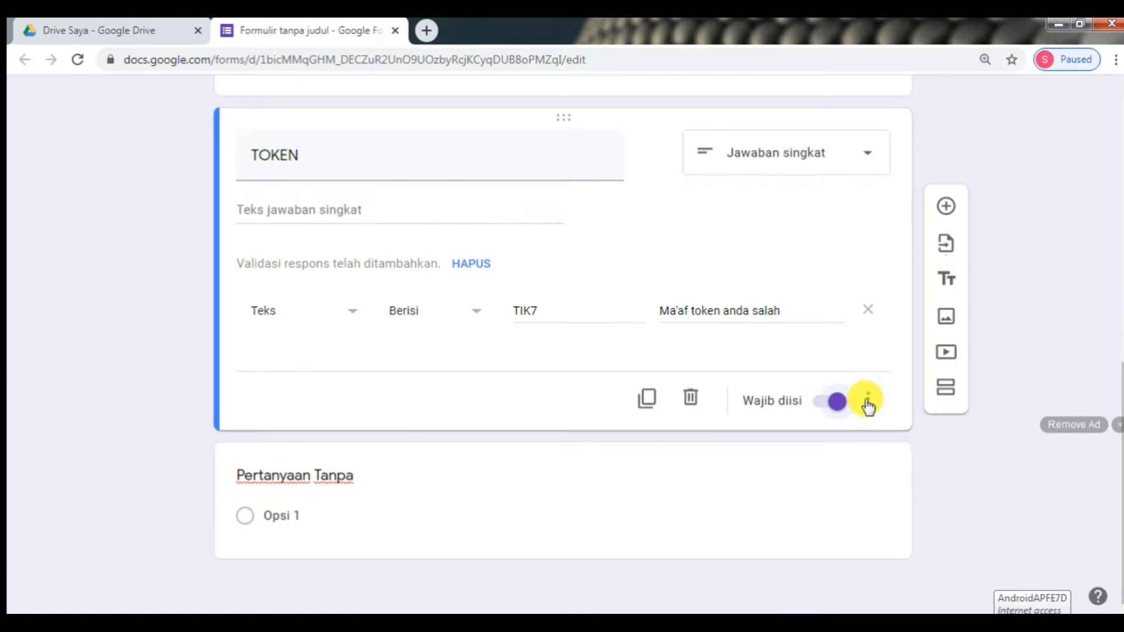
- Add a section after TOKEN titled 'Pilihlah jawaban yang benar dari soal berikut' without the trailing '!'
{"action": "left_click", "coordinate": [944, 391]}
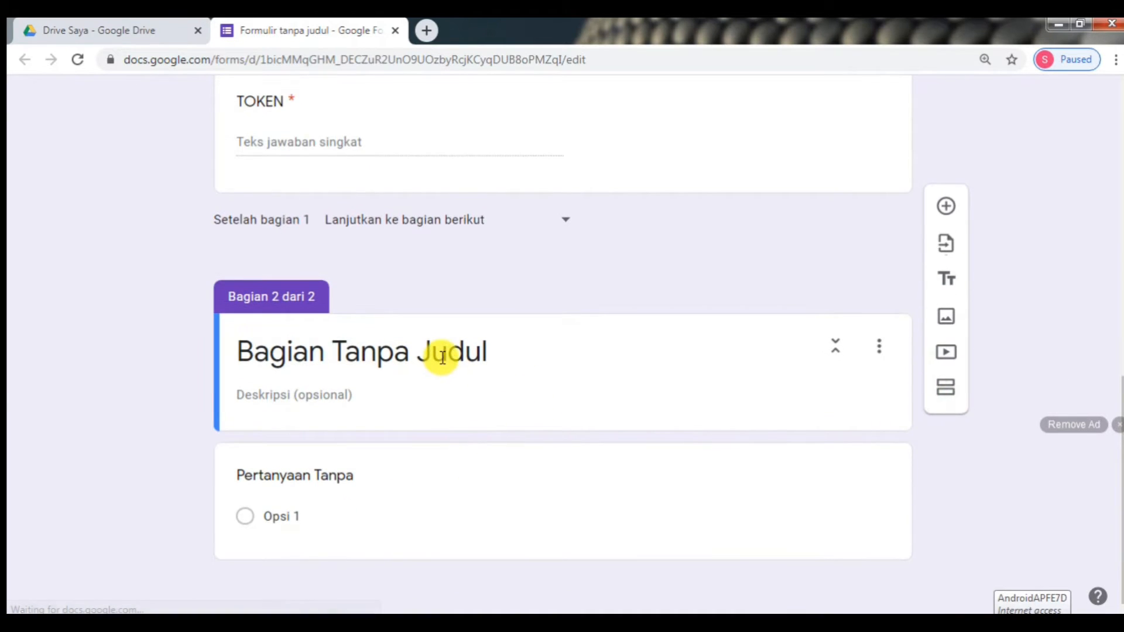
{"action": "left_click", "coordinate": [443, 354]}
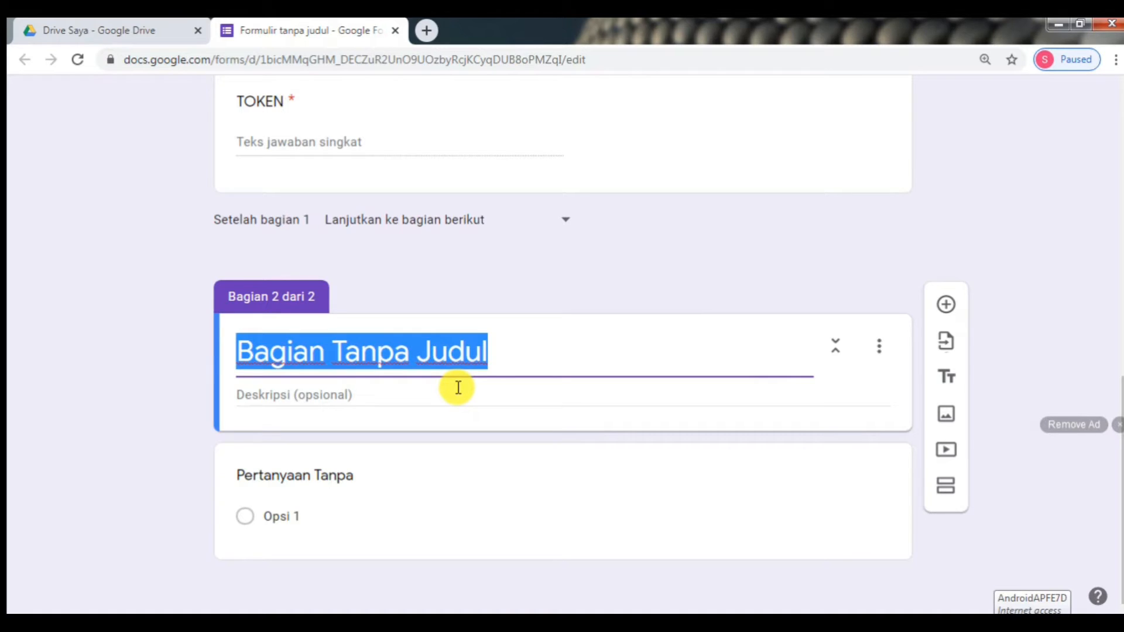
{"action": "type", "text": "Pilih"}
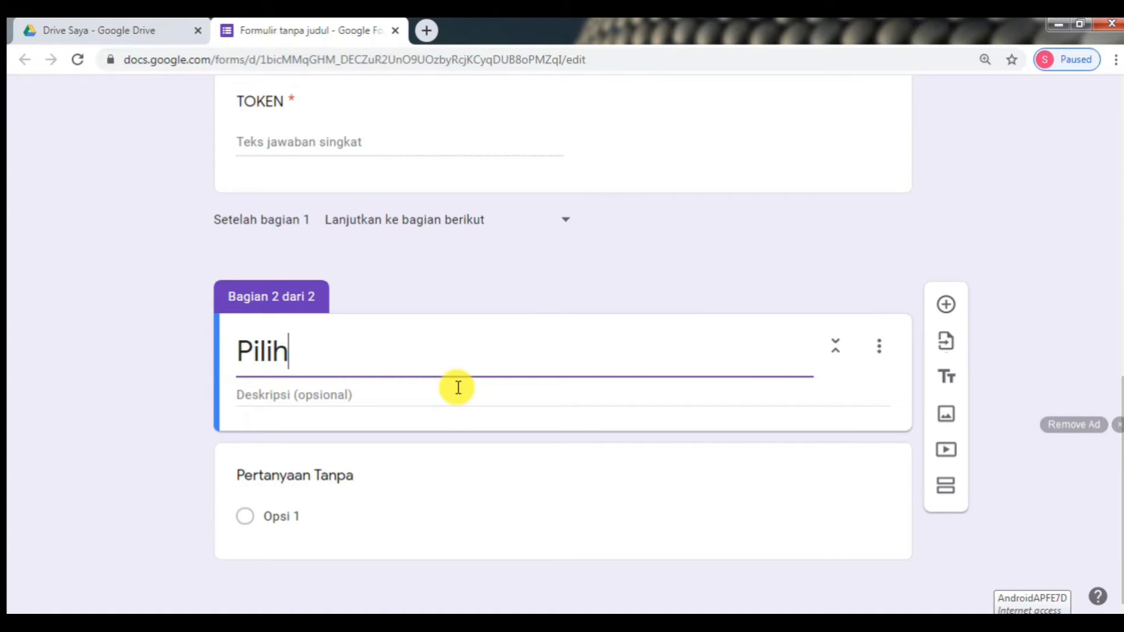
{"action": "type", "text": "lah jawaban"}
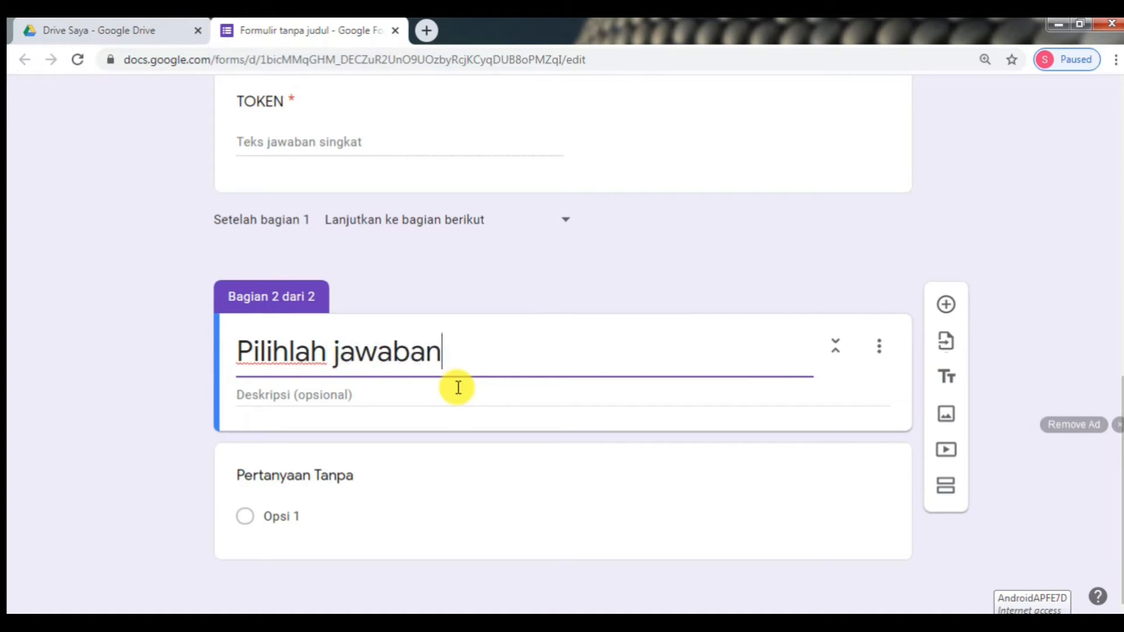
{"action": "type", "text": " yang bena"}
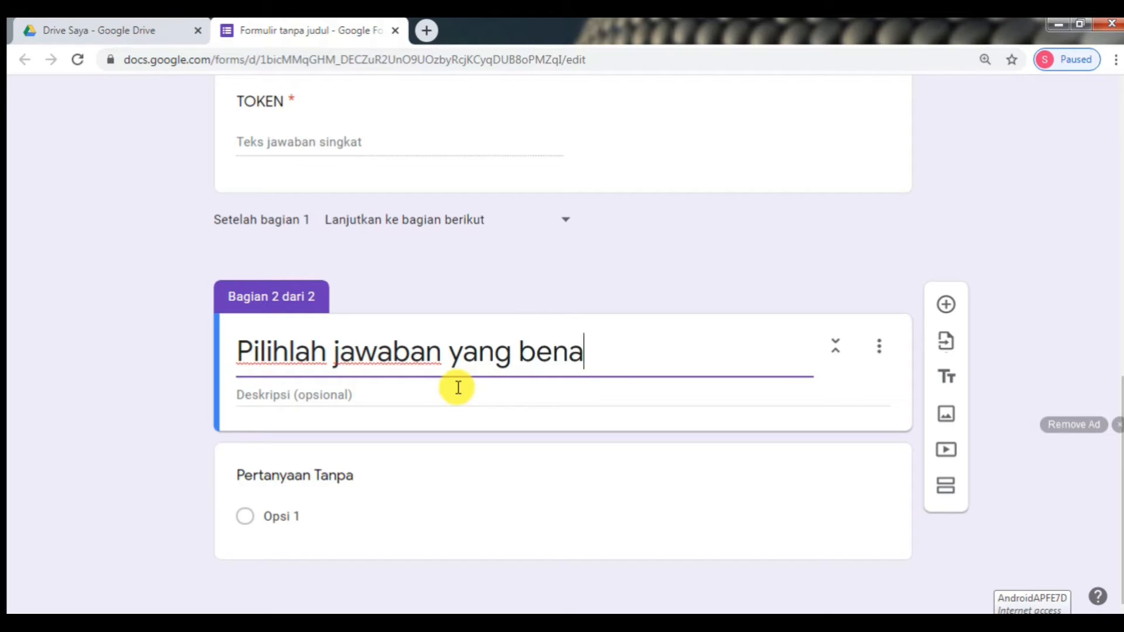
{"action": "type", "text": "r dari soal"}
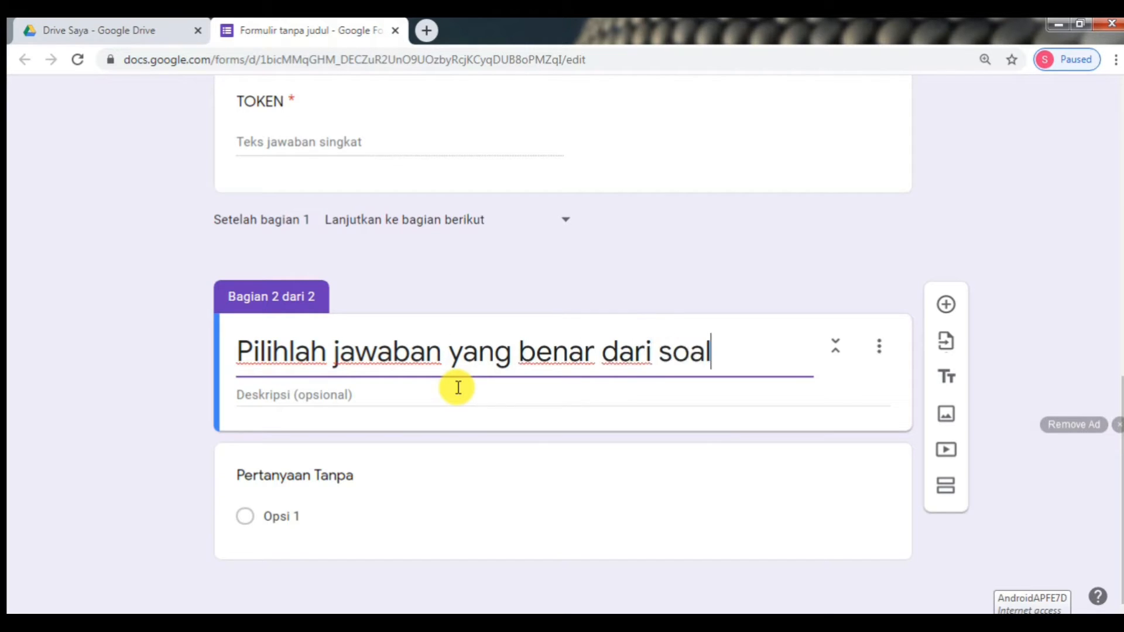
{"action": "type", "text": " berikut "}
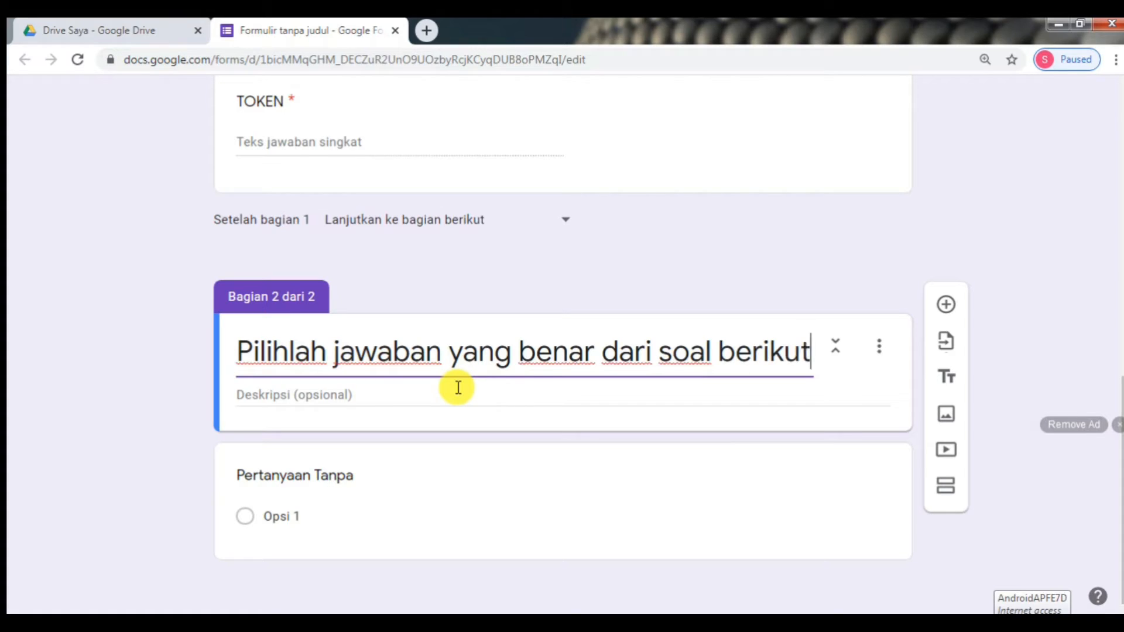
{"action": "type", "text": "!"}
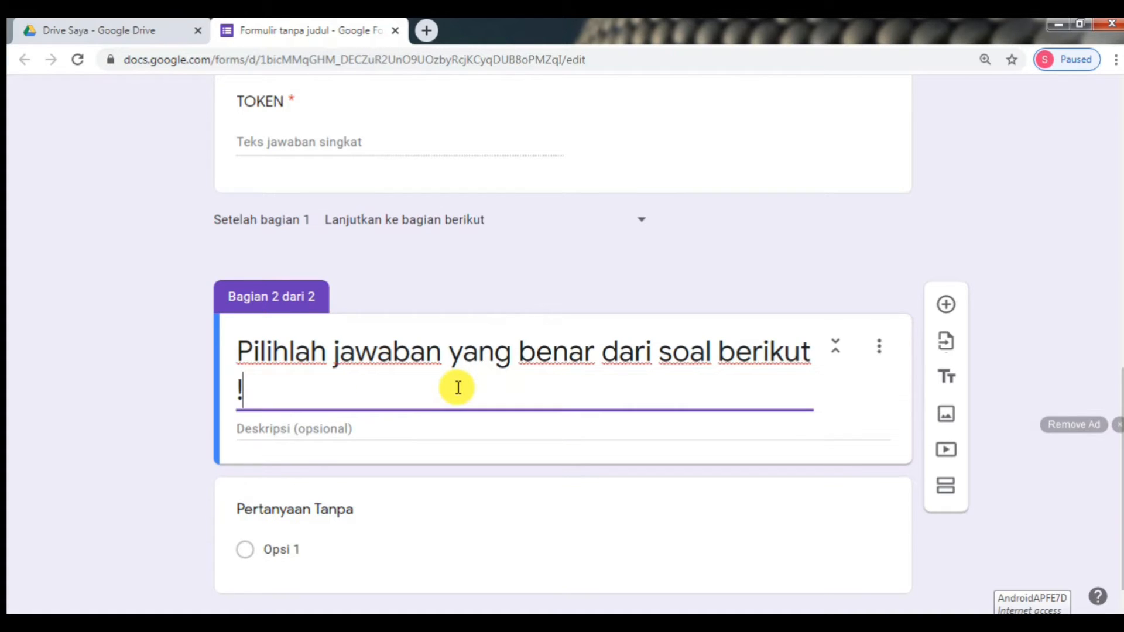
{"action": "key", "text": "BackSpace"}
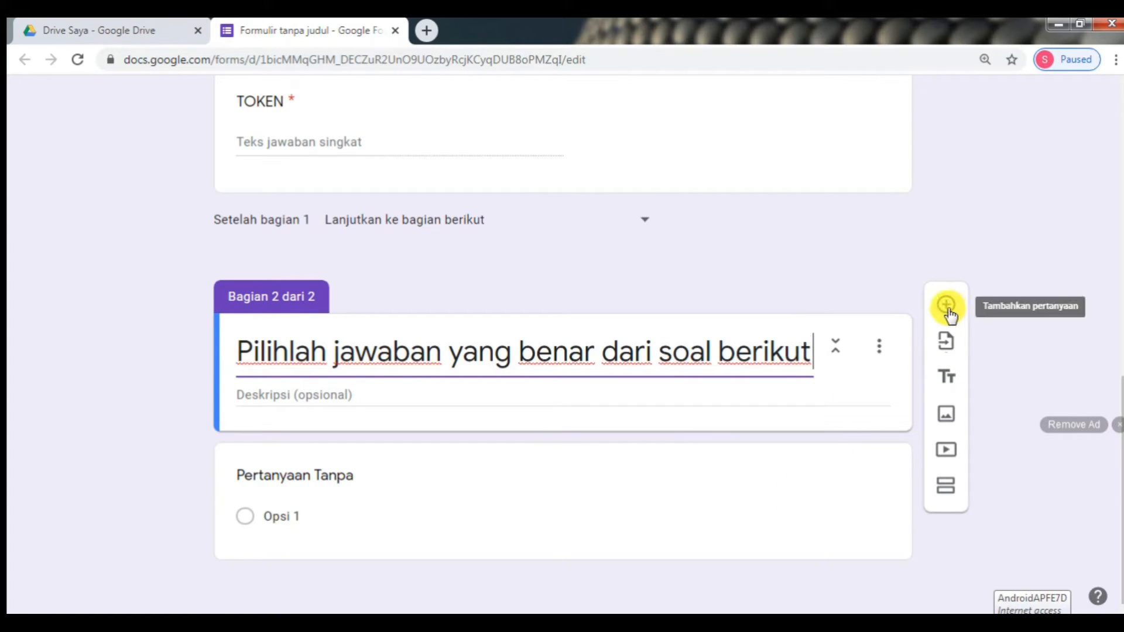
{"action": "left_click", "coordinate": [837, 352]}
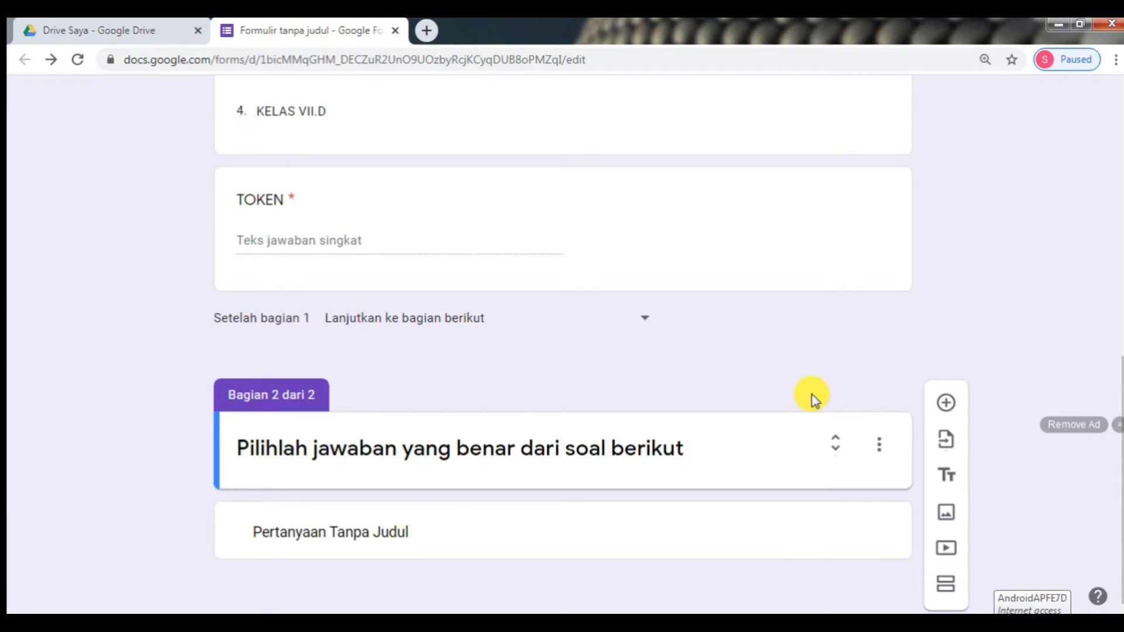
{"action": "left_click", "coordinate": [412, 533]}
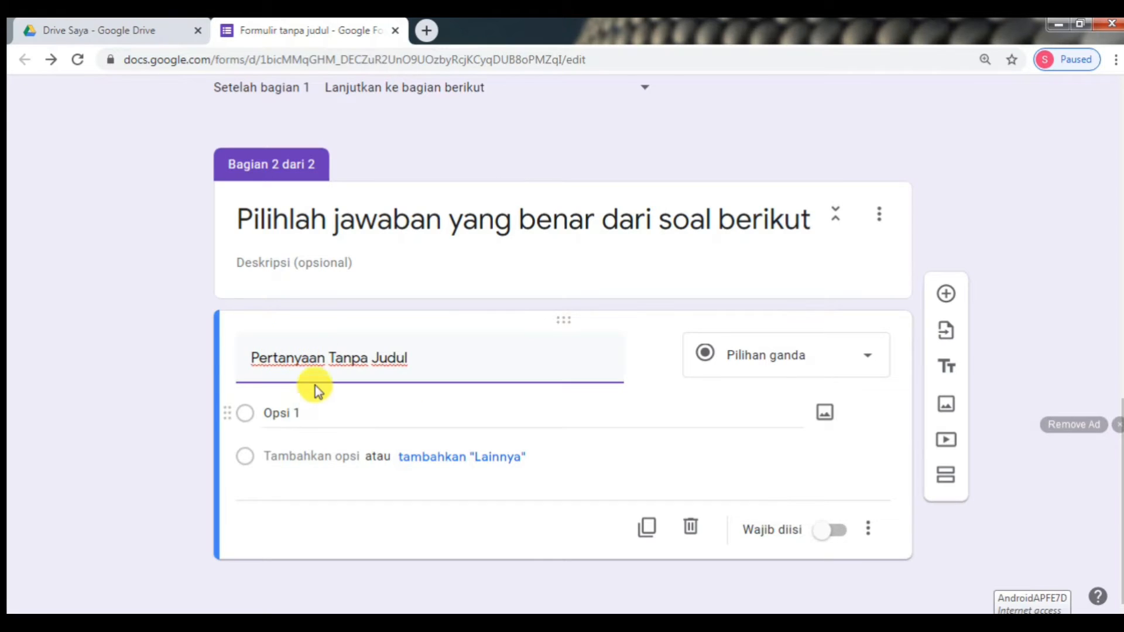
{"action": "mouse_move", "coordinate": [342, 619]}
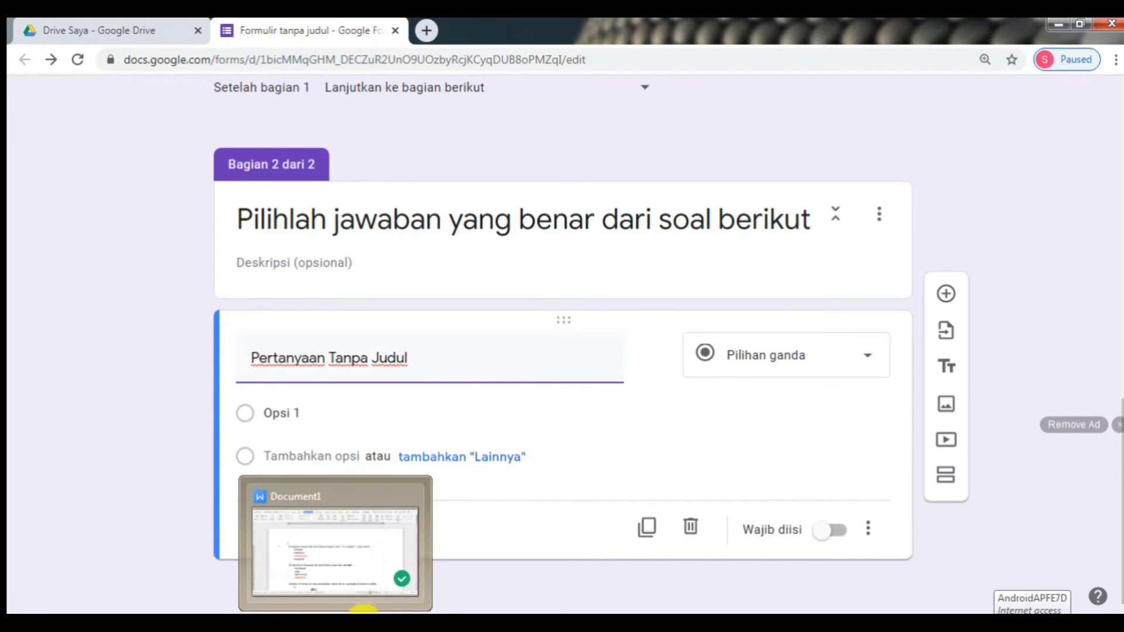
- Copy the 'to compute' question from the WPS quiz document into the form's question title
{"action": "left_click", "coordinate": [335, 551]}
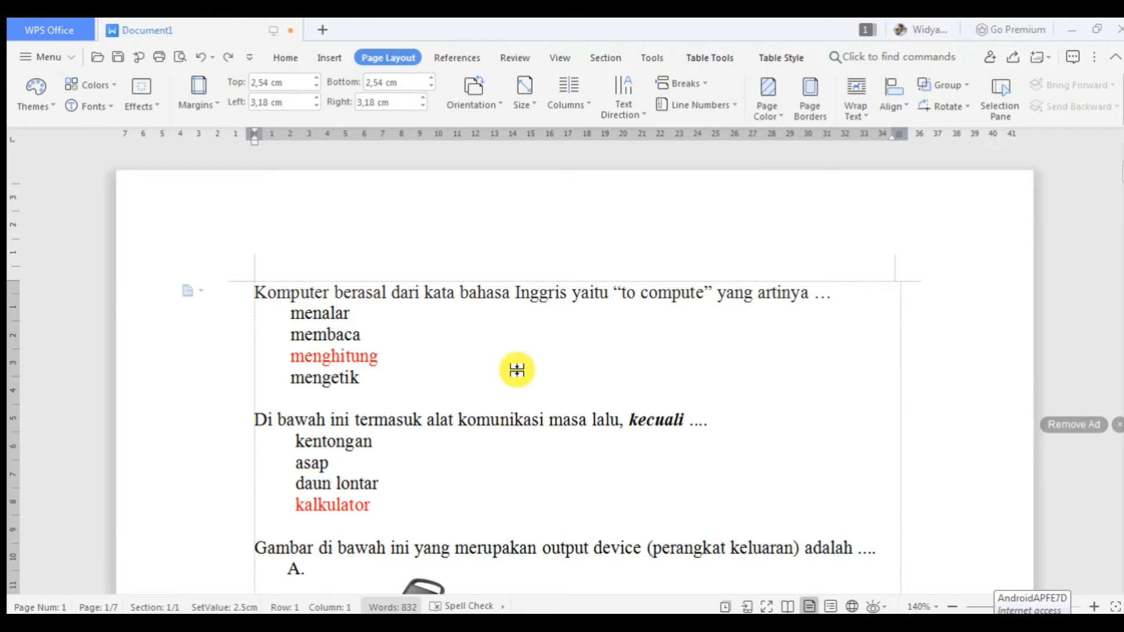
{"action": "left_click_drag", "start_coordinate": [834, 296], "coordinate": [258, 291]}
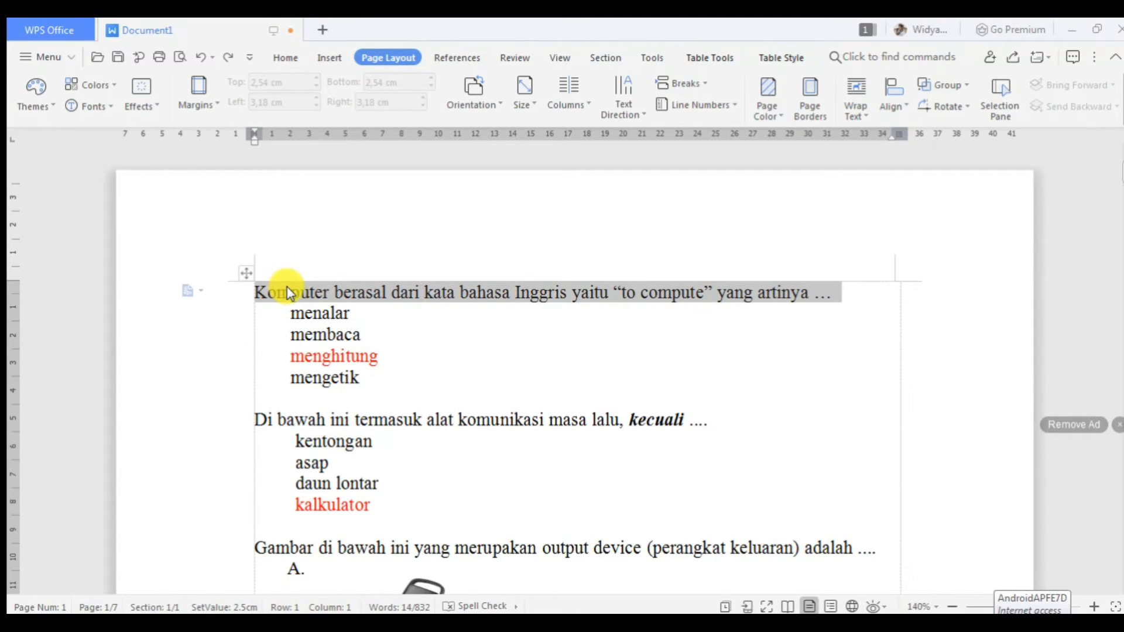
{"action": "right_click", "coordinate": [284, 287]}
{"action": "left_click", "coordinate": [314, 326]}
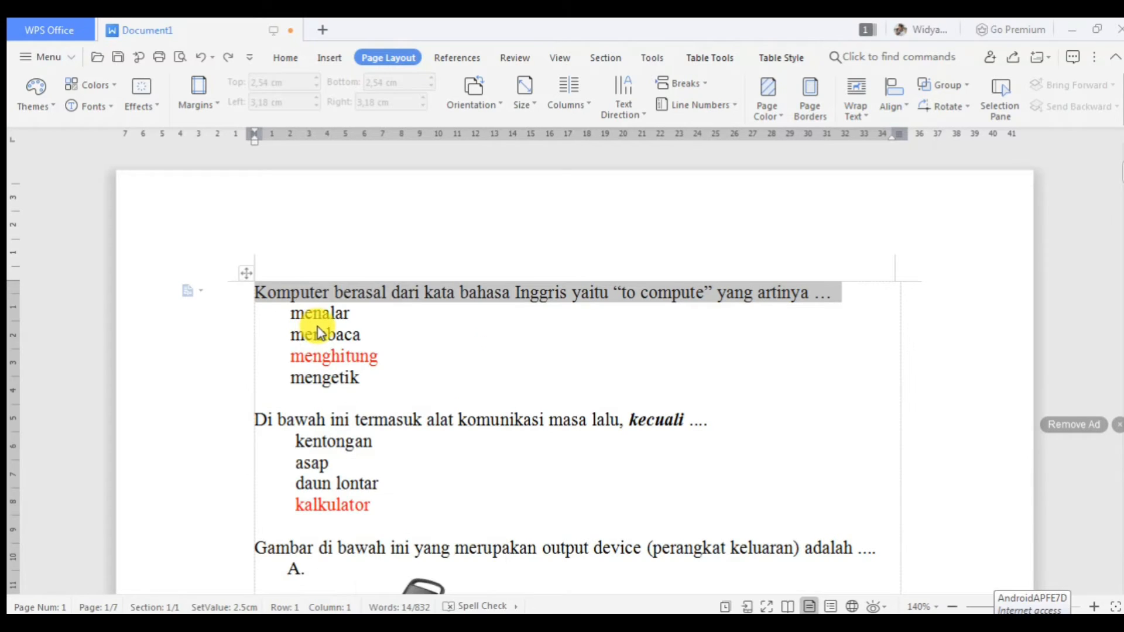
{"action": "right_click", "coordinate": [318, 288]}
{"action": "left_click", "coordinate": [350, 323]}
{"action": "mouse_move", "coordinate": [257, 611]}
{"action": "left_click", "coordinate": [306, 567]}
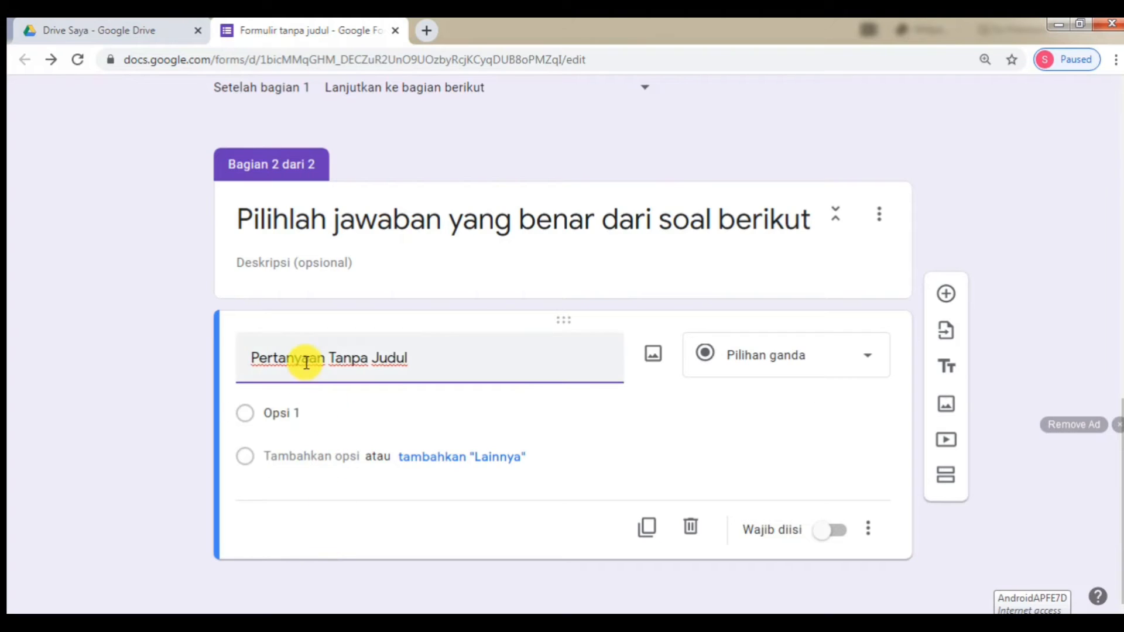
{"action": "key", "text": "ctrl+v"}
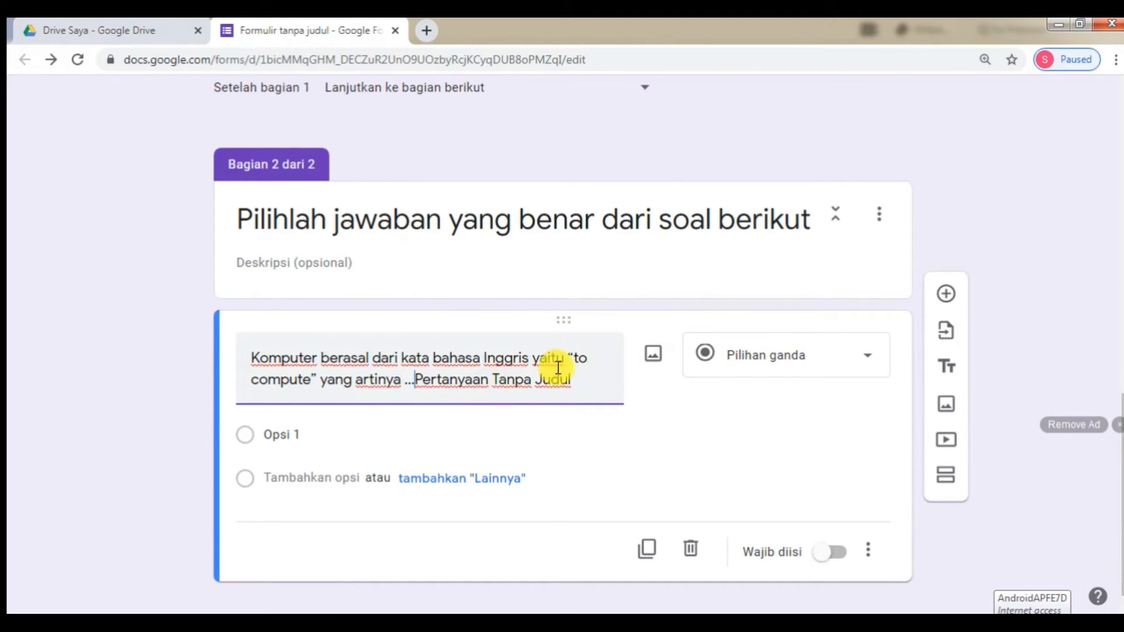
{"action": "key", "text": "Delete"}
{"action": "key", "text": "Delete"}
{"action": "key", "text": "Delete"}
{"action": "key", "text": "Delete"}
{"action": "key", "text": "Delete"}
{"action": "key", "text": "Delete"}
{"action": "key", "text": "Delete"}
{"action": "key", "text": "Delete"}
{"action": "key", "text": "Delete"}
{"action": "key", "text": "Delete"}
{"action": "key", "text": "Delete"}
{"action": "key", "text": "Delete"}
{"action": "key", "text": "Delete"}
{"action": "key", "text": "Delete"}
{"action": "key", "text": "Delete"}
{"action": "key", "text": "Delete"}
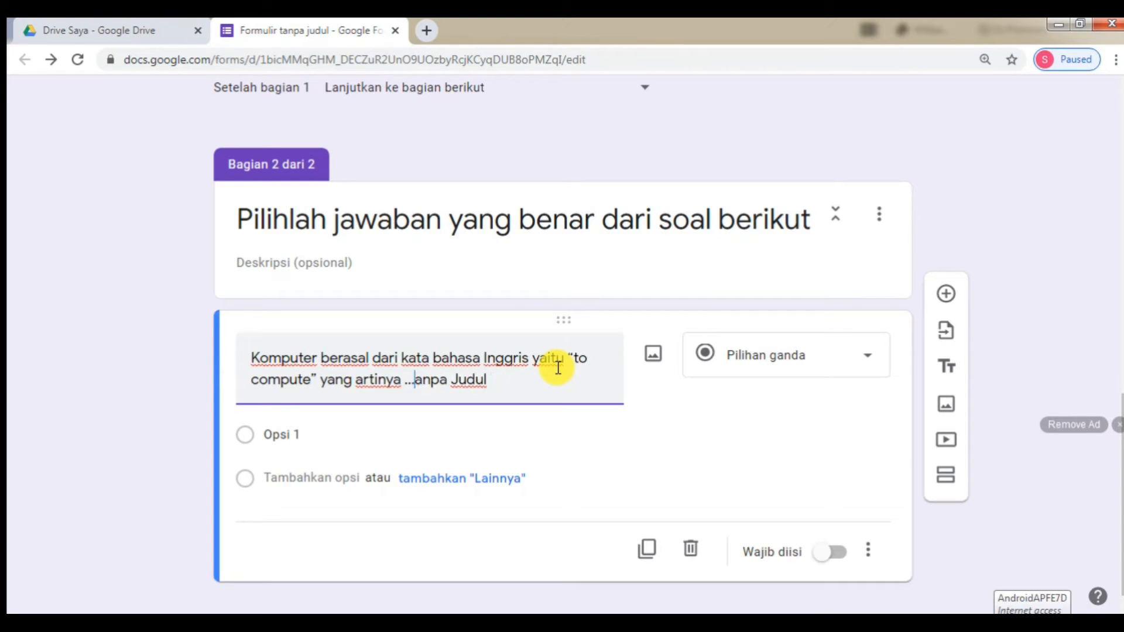
{"action": "key", "text": "Delete"}
{"action": "key", "text": "Delete"}
{"action": "key", "text": "Delete"}
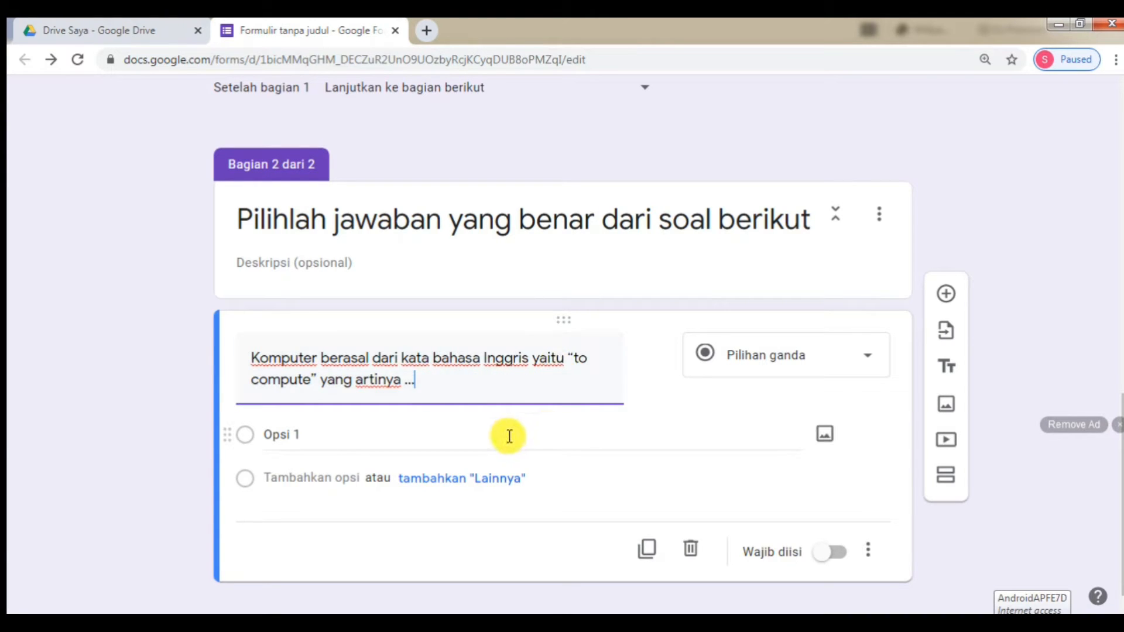
- Select the question's four answer choices in the WPS document for pasting into the form
{"action": "scroll", "coordinate": [592, 430], "scroll_direction": "down", "scroll_amount": 1}
{"action": "key", "text": "alt+Tab"}
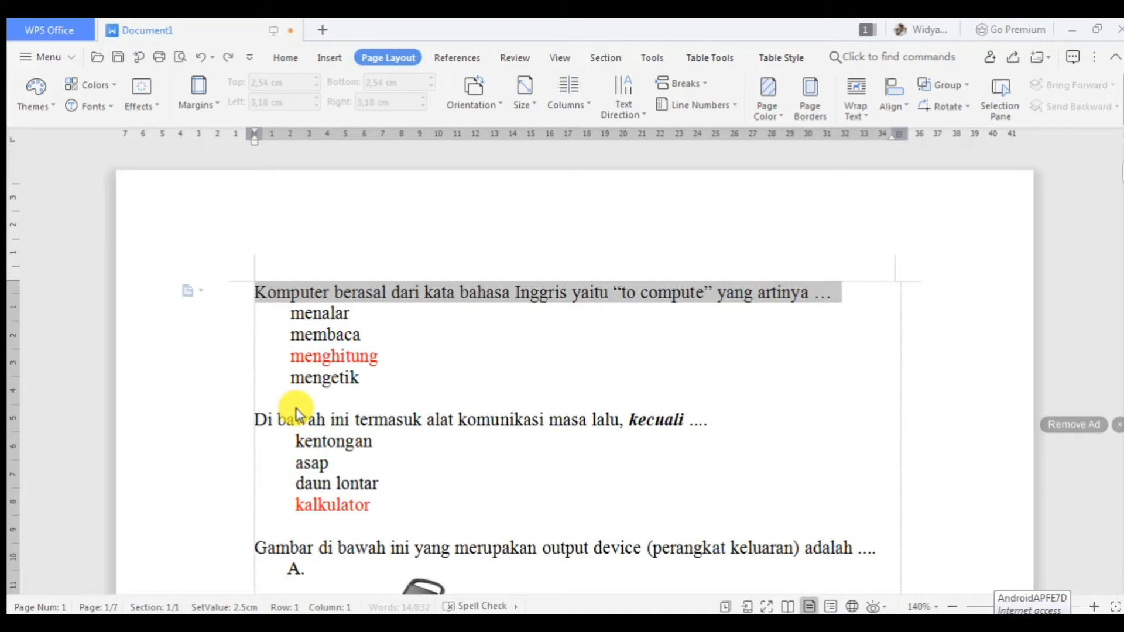
{"action": "left_click_drag", "start_coordinate": [364, 381], "coordinate": [297, 310]}
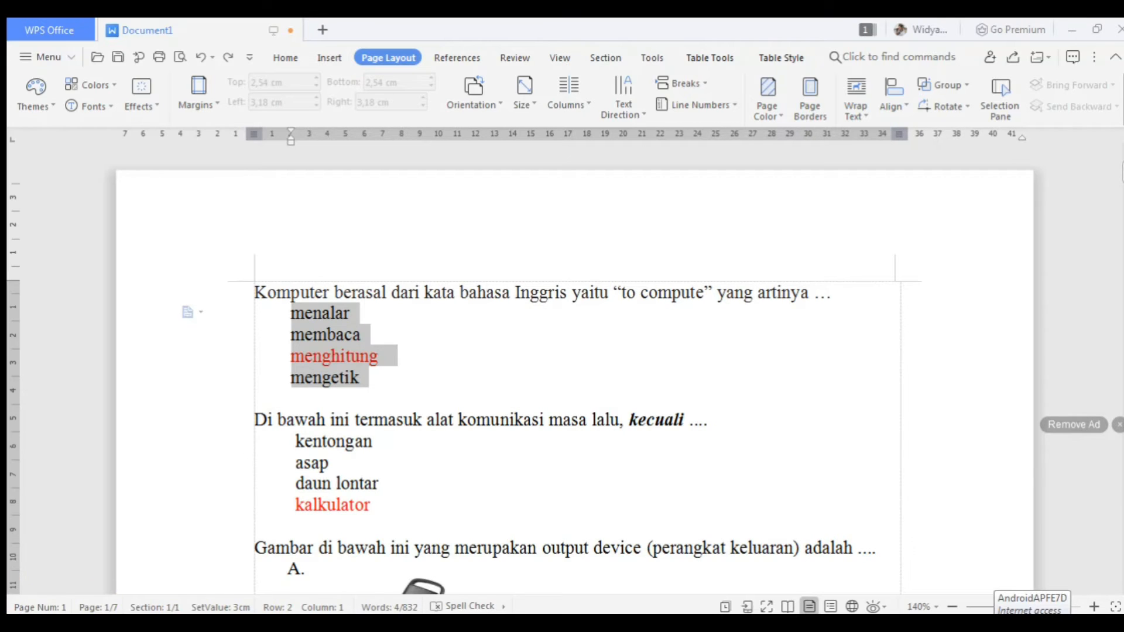
{"action": "left_click", "coordinate": [272, 546]}
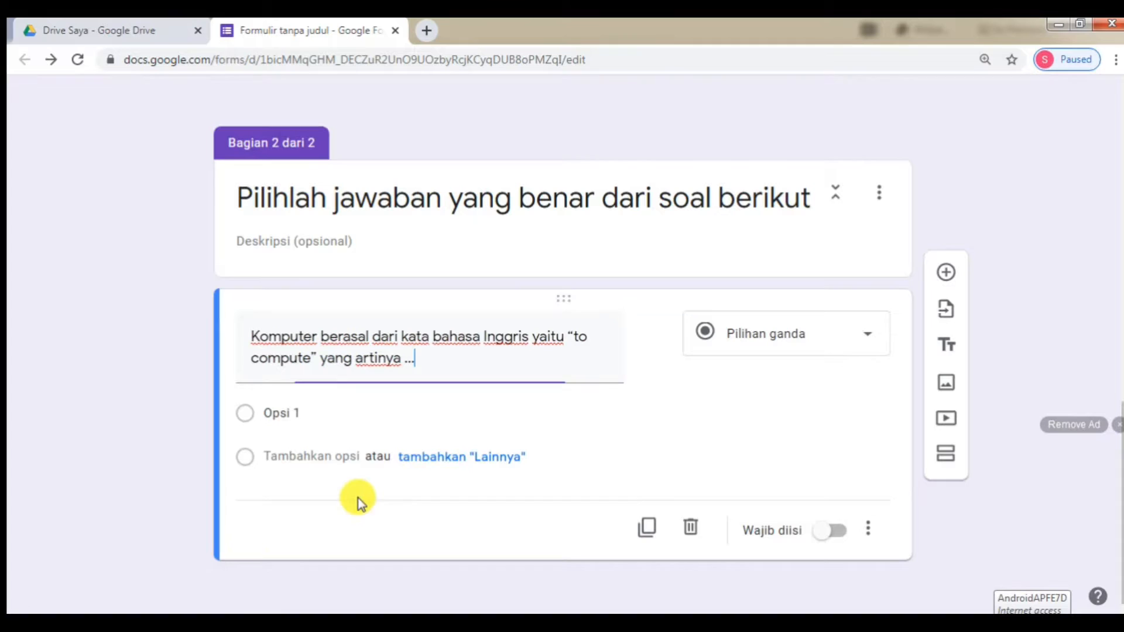
- Paste menalar, membaca, menghitung and mengetik as the question's answer options
{"action": "left_click", "coordinate": [345, 423]}
{"action": "key", "text": "ctrl+v"}
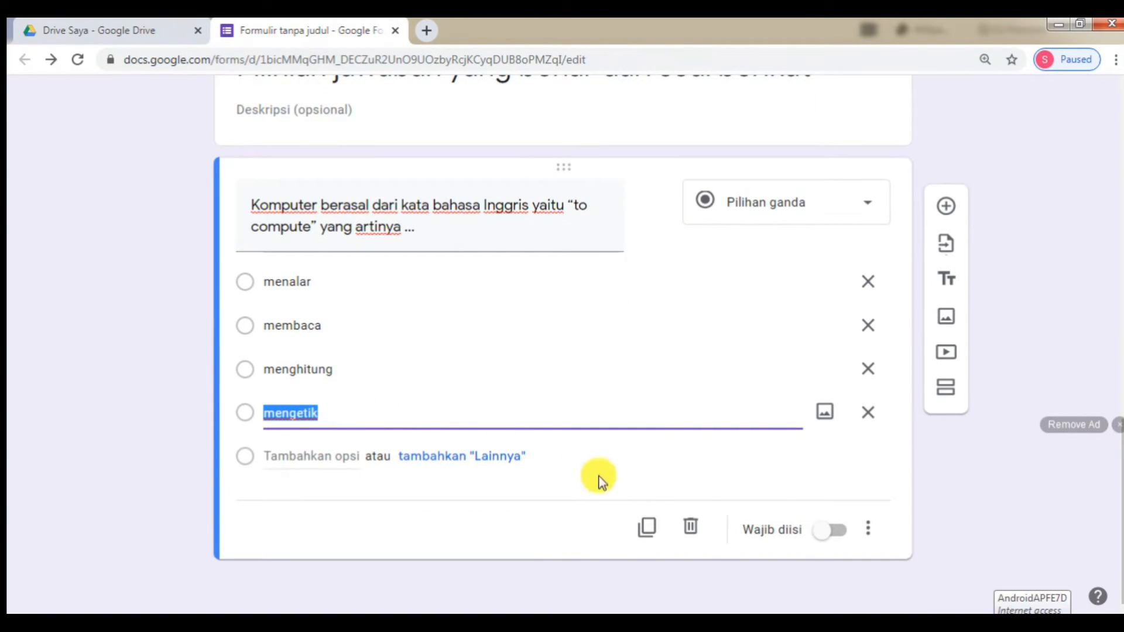
{"action": "left_click", "coordinate": [423, 525]}
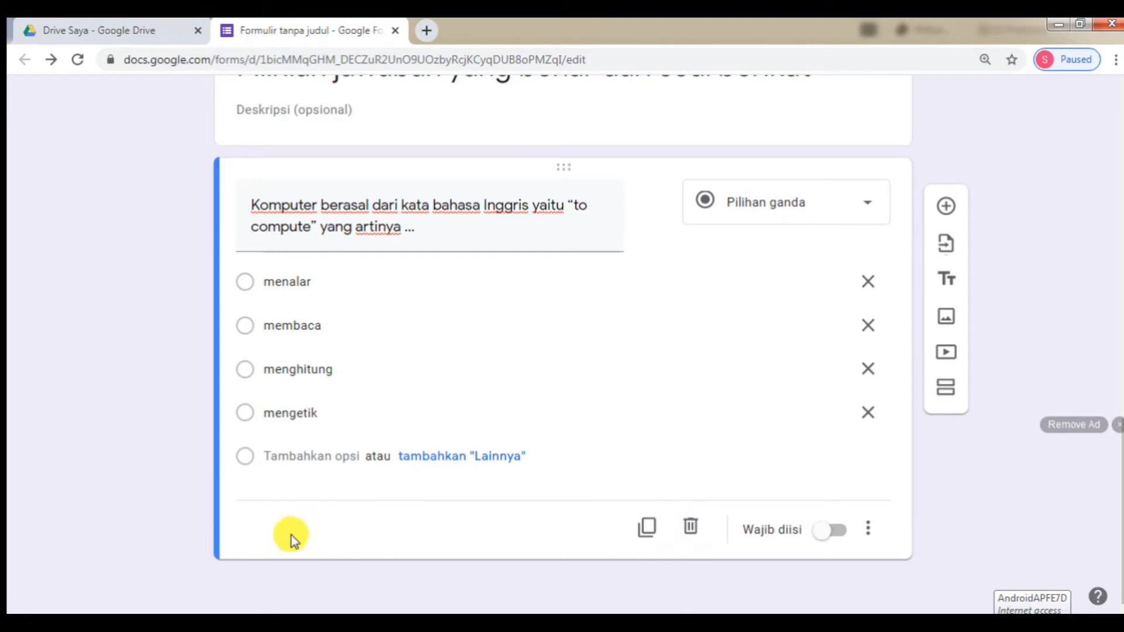
{"action": "scroll", "coordinate": [625, 324], "scroll_direction": "up", "scroll_amount": 7}
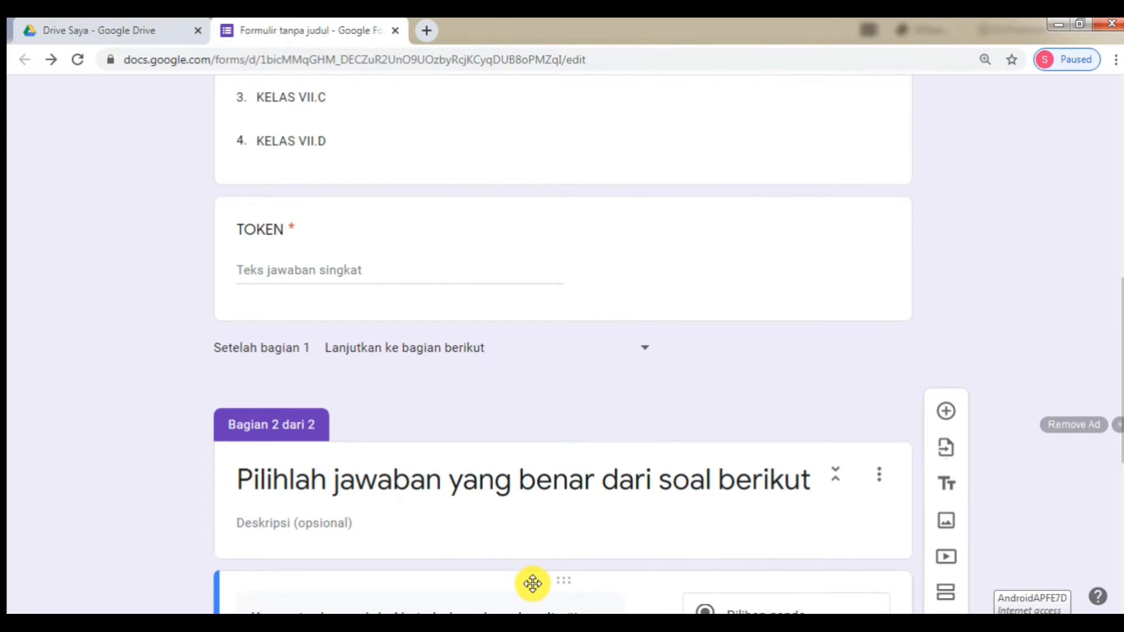
{"action": "scroll", "coordinate": [532, 583], "scroll_direction": "down", "scroll_amount": 3}
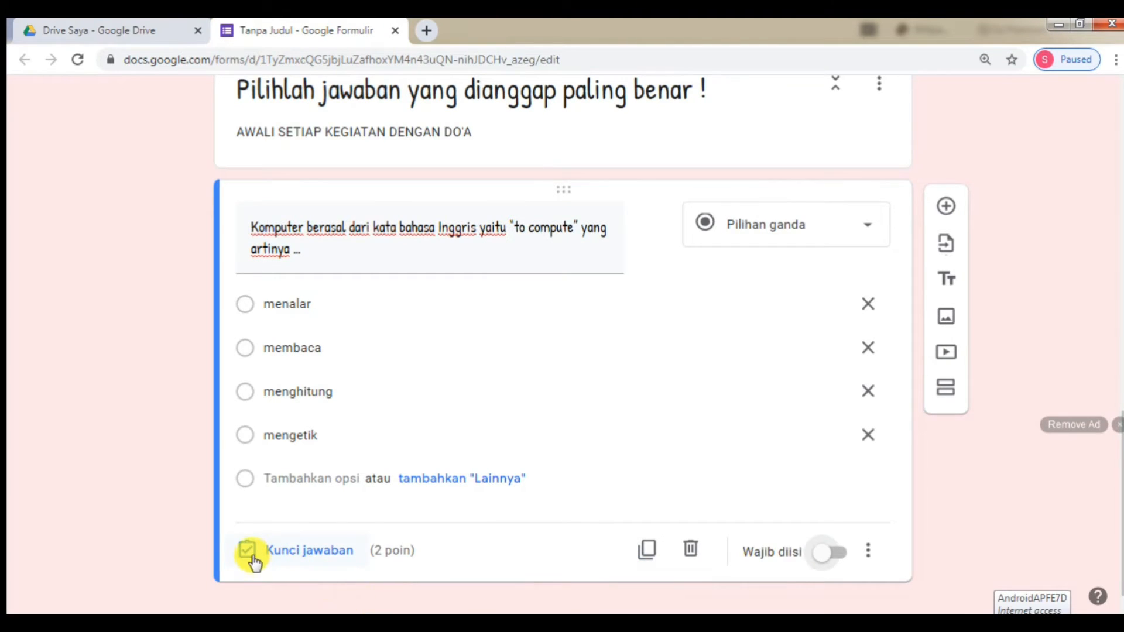
- In the answer key, mark menghitung correct and lower the question's points to 5
{"action": "left_click", "coordinate": [306, 553]}
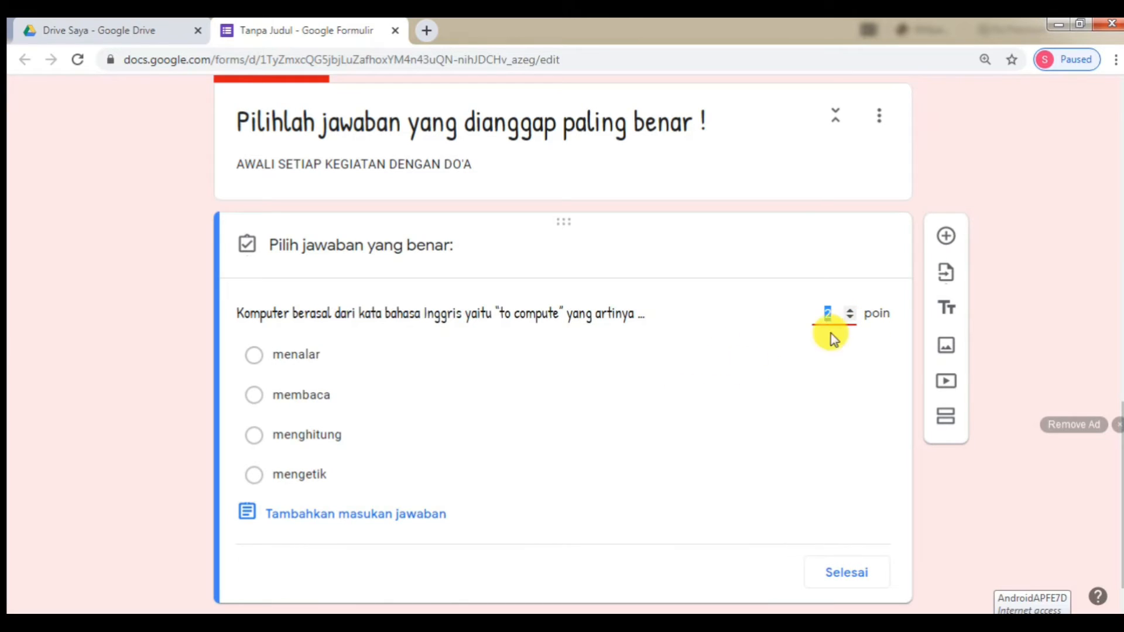
{"action": "left_click", "coordinate": [257, 440]}
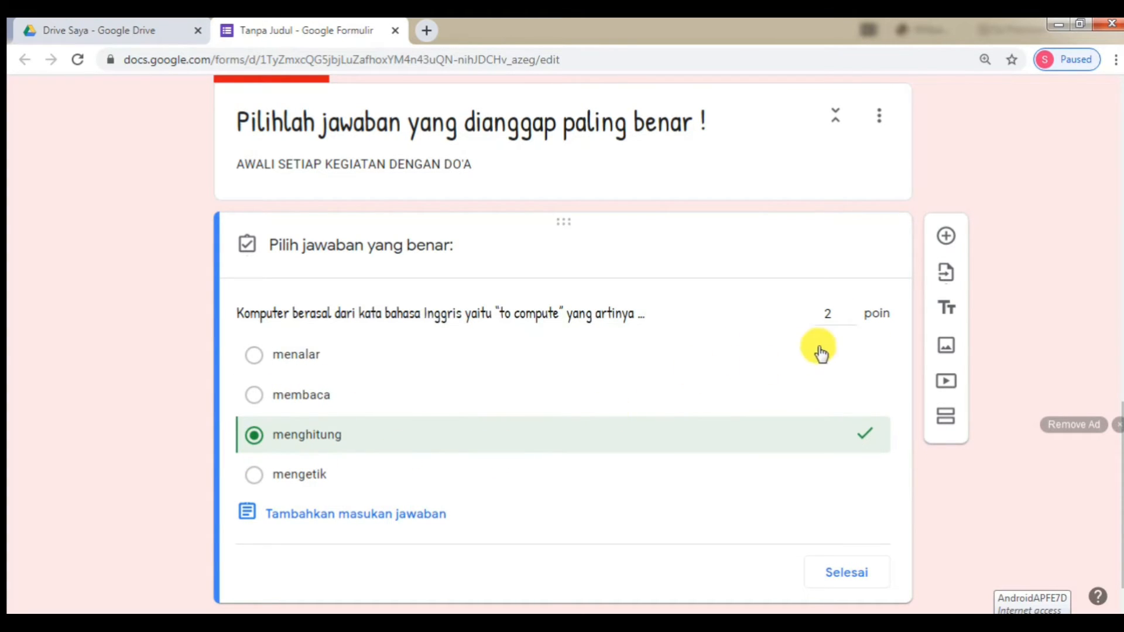
{"action": "left_click", "coordinate": [848, 318]}
{"action": "left_click", "coordinate": [848, 318]}
{"action": "left_click", "coordinate": [848, 318]}
{"action": "left_click", "coordinate": [849, 318]}
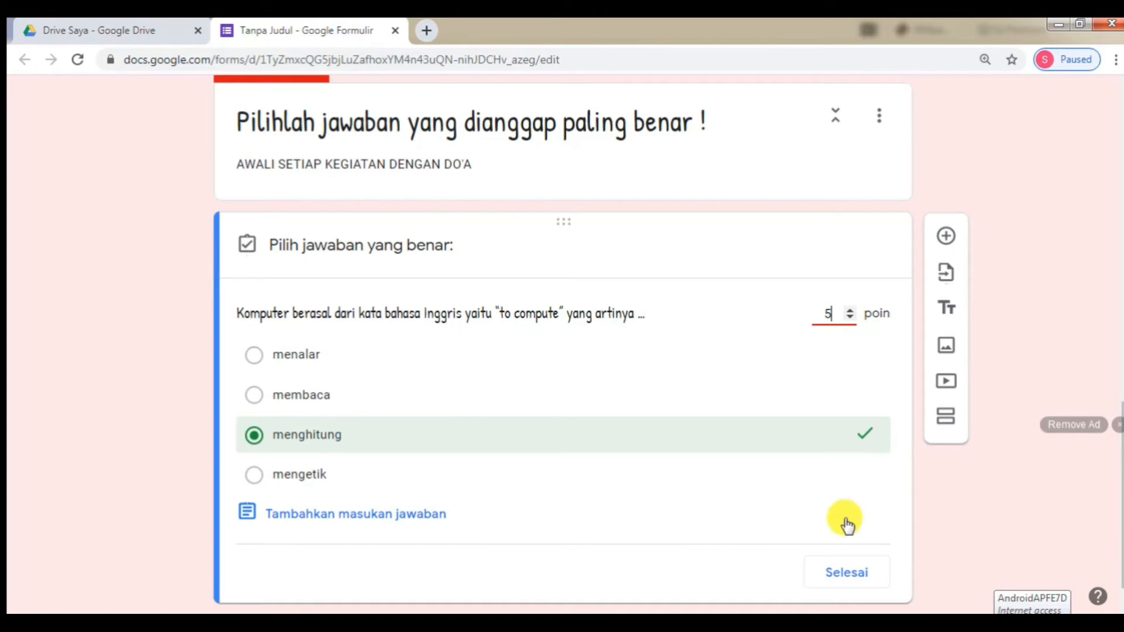
{"action": "left_click", "coordinate": [845, 566]}
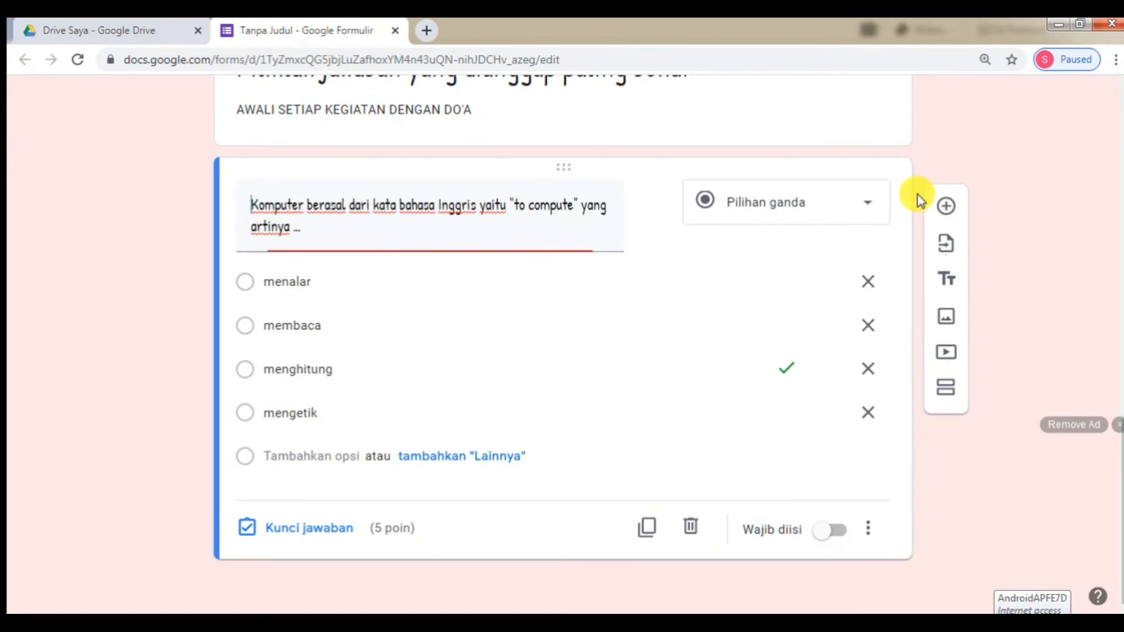
- Insert a new question below and title it 'Perhatikan gambar berikut !'
{"action": "left_click", "coordinate": [944, 204]}
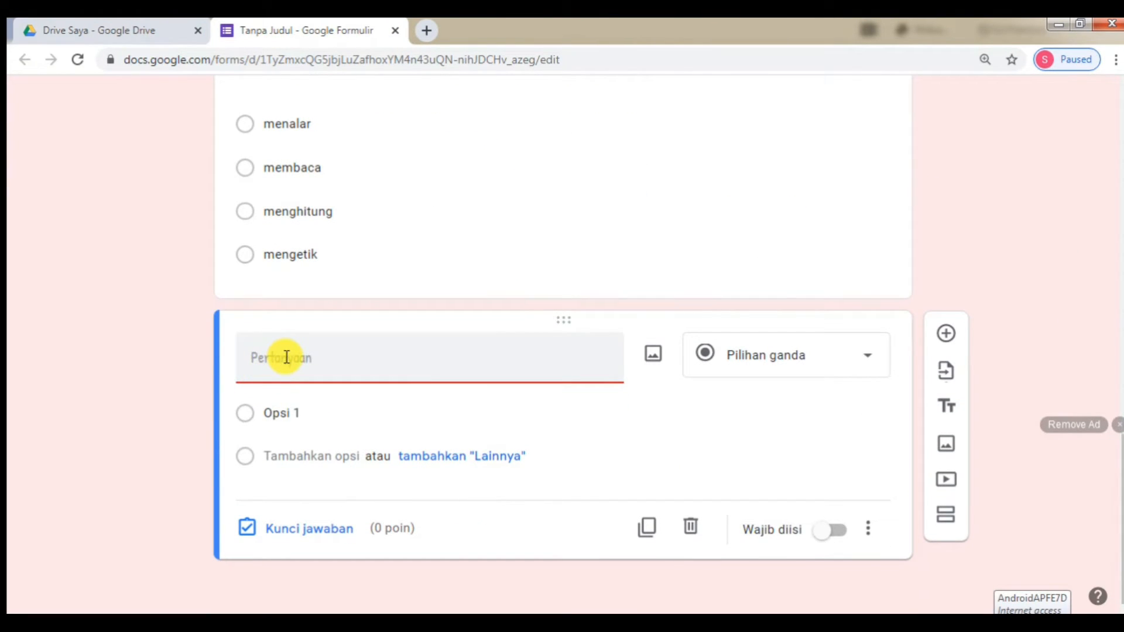
{"action": "type", "text": "Perhatikan gambar berikut"}
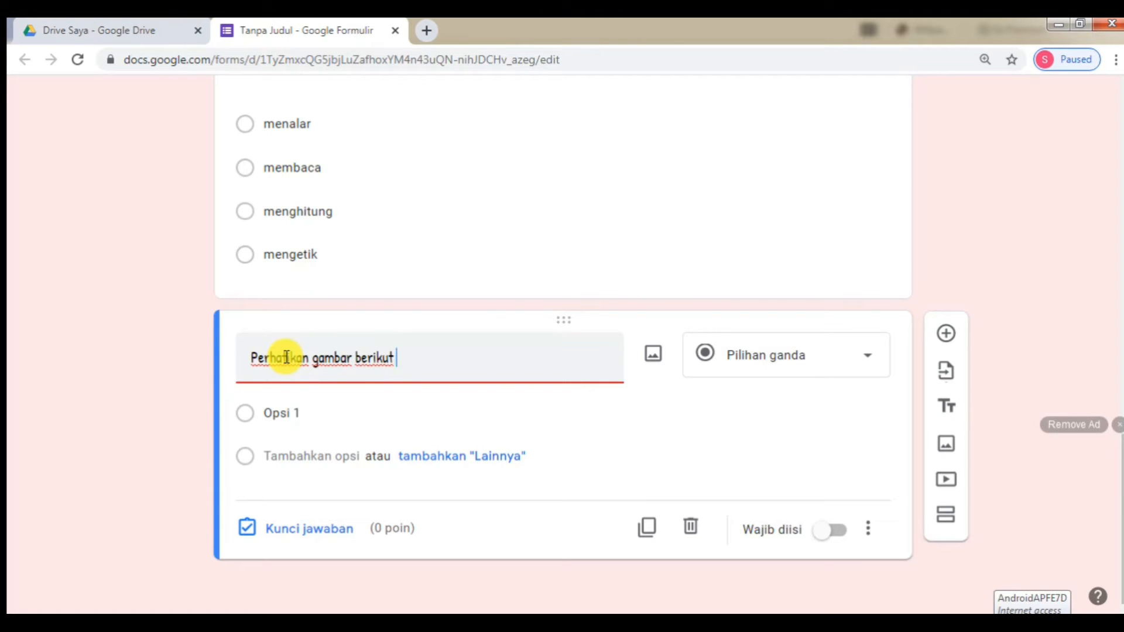
{"action": "type", "text": "!"}
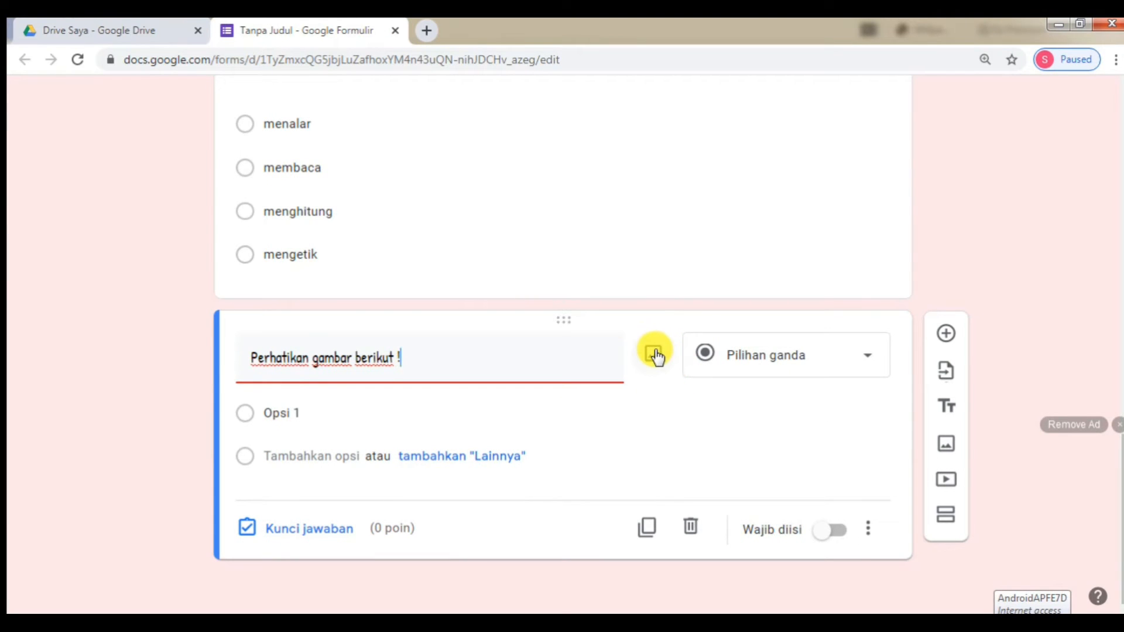
{"action": "left_click", "coordinate": [648, 413]}
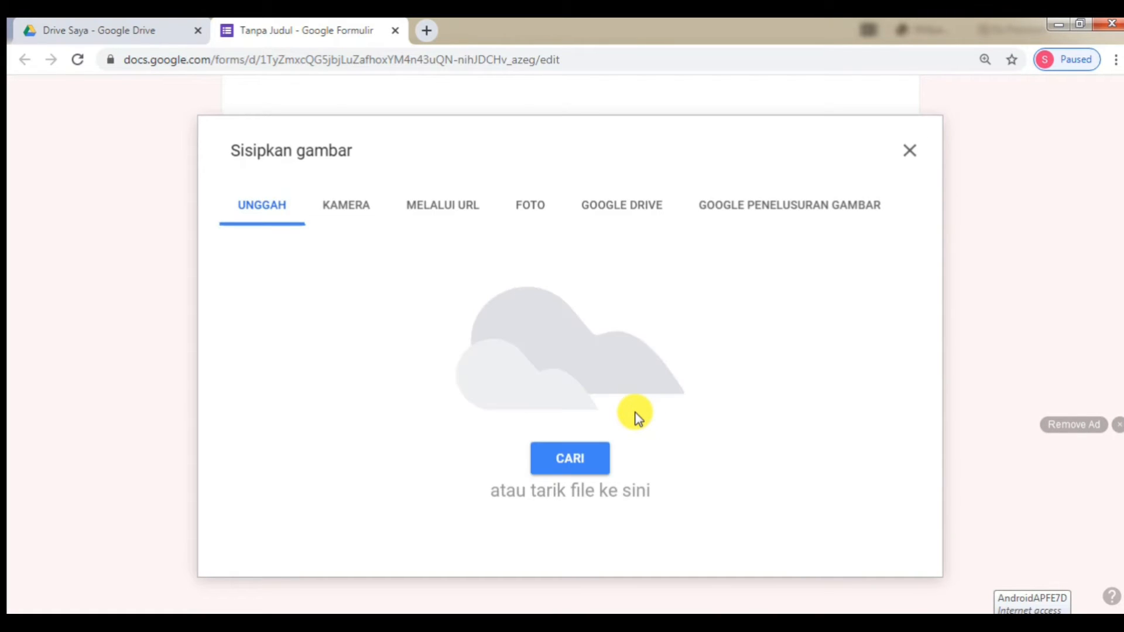
{"action": "left_click", "coordinate": [593, 469]}
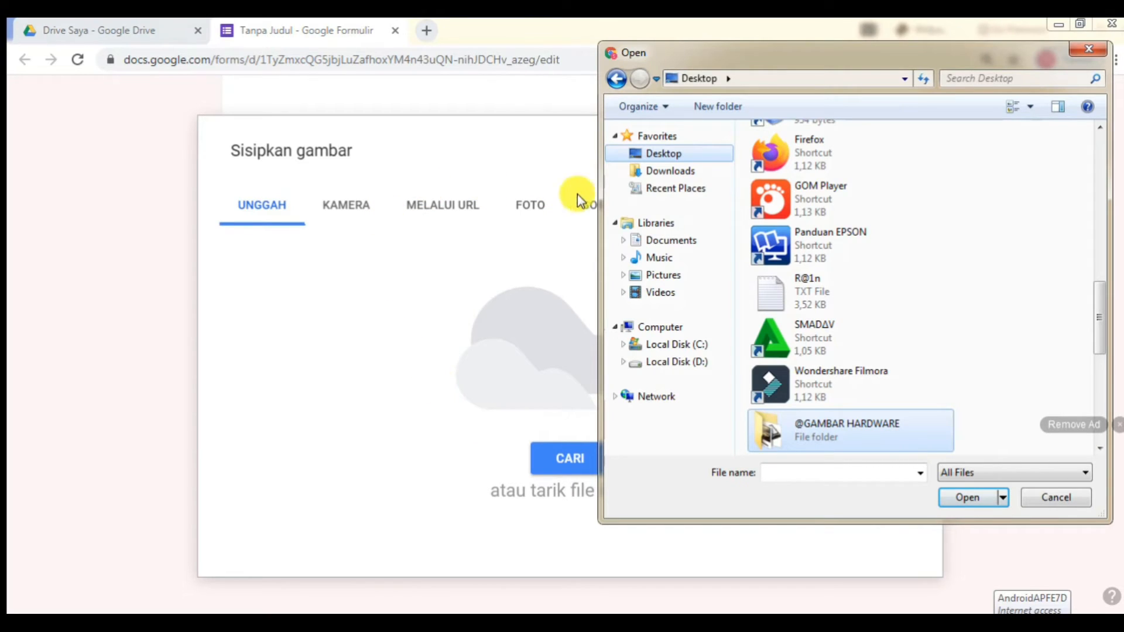
{"action": "left_click", "coordinate": [659, 361]}
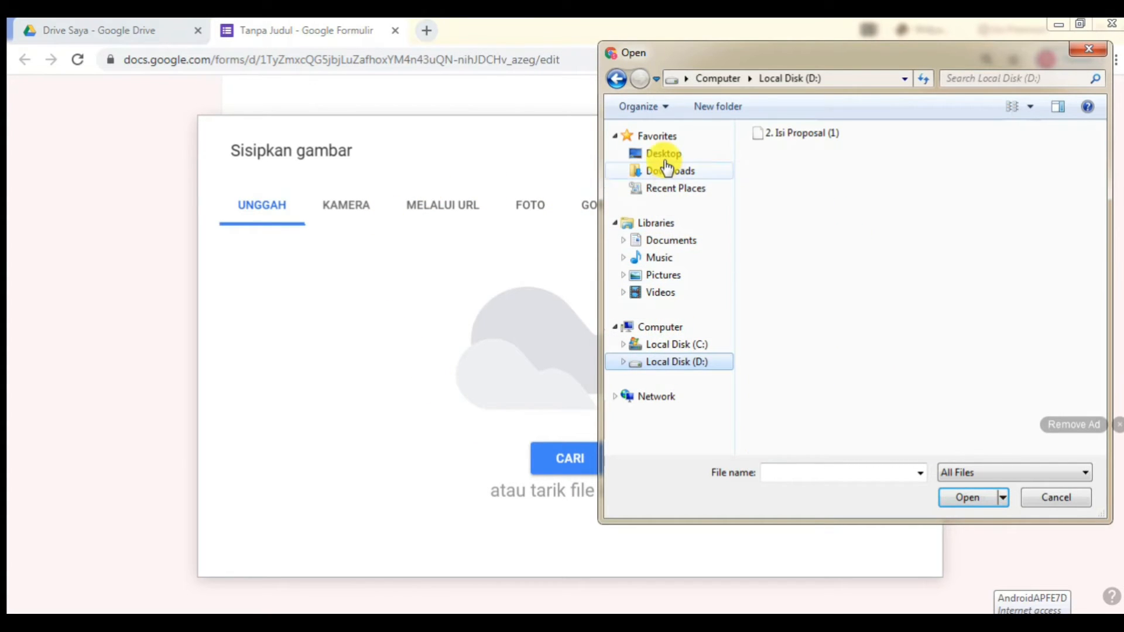
{"action": "left_click", "coordinate": [661, 154]}
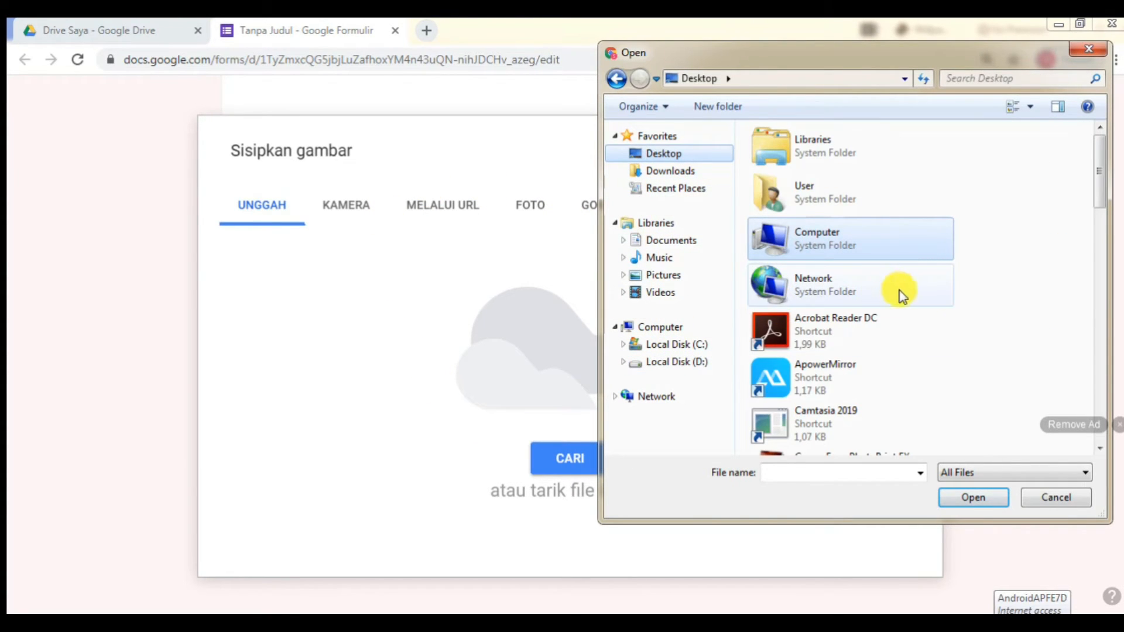
{"action": "left_click_drag", "start_coordinate": [1103, 186], "coordinate": [1100, 374]}
{"action": "double_click", "coordinate": [819, 229]}
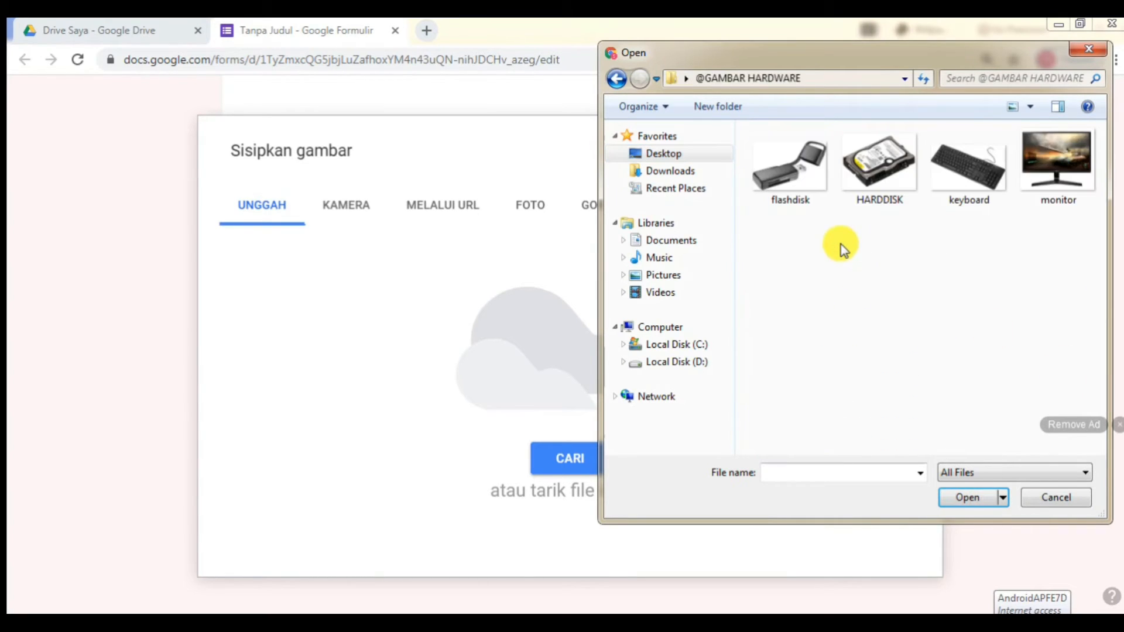
{"action": "left_click", "coordinate": [1018, 203]}
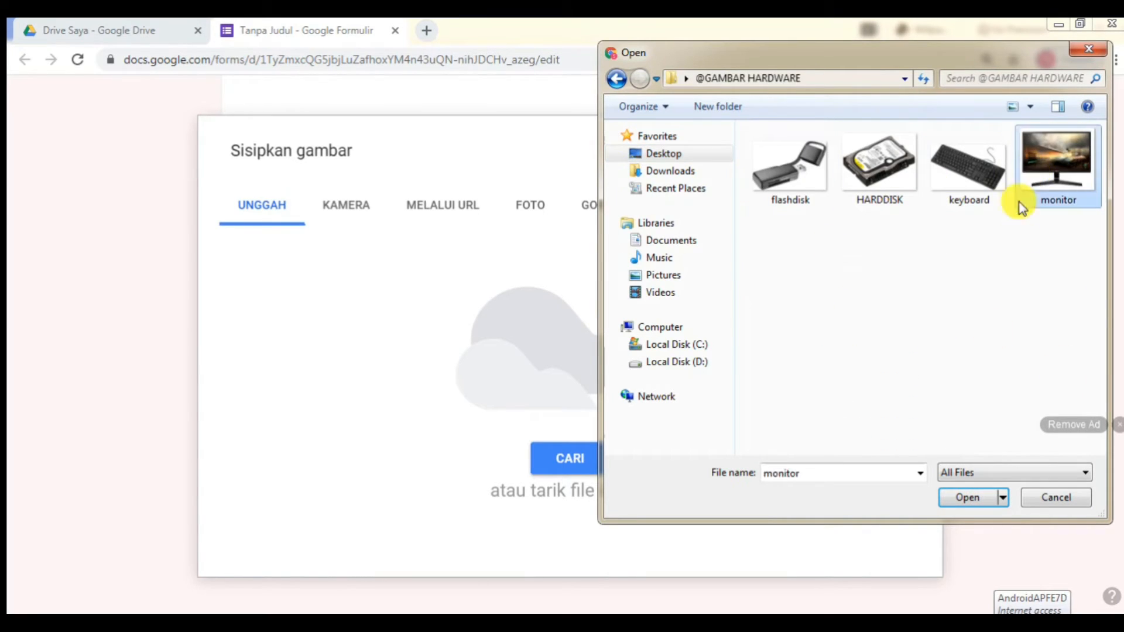
{"action": "left_click", "coordinate": [973, 497]}
{"action": "left_click", "coordinate": [971, 497]}
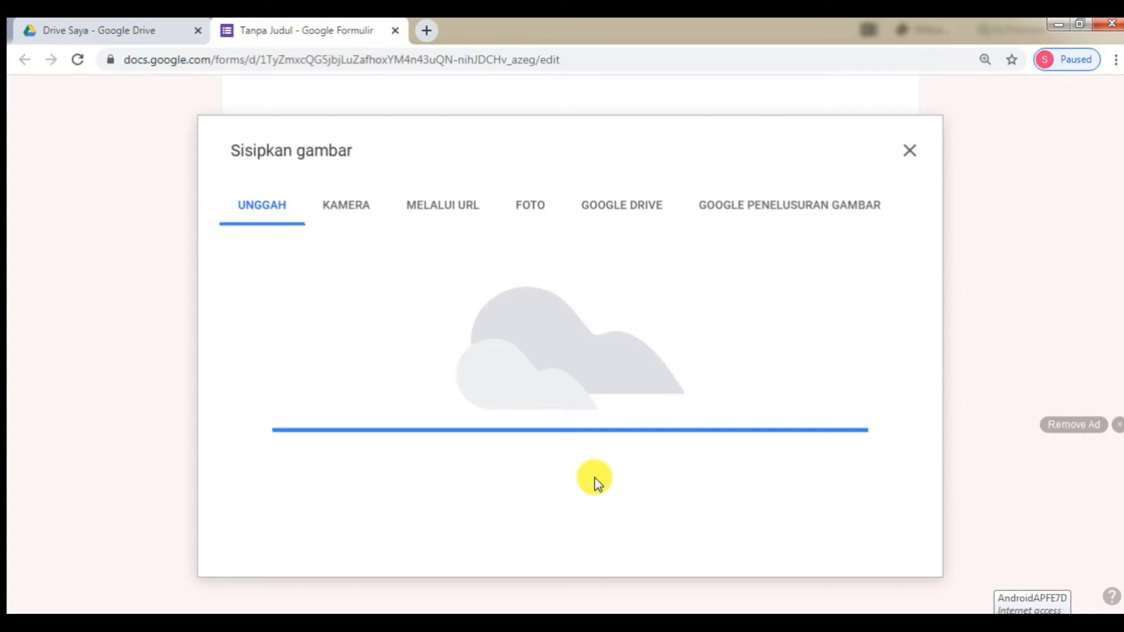
{"action": "scroll", "coordinate": [572, 394], "scroll_direction": "down", "scroll_amount": 3}
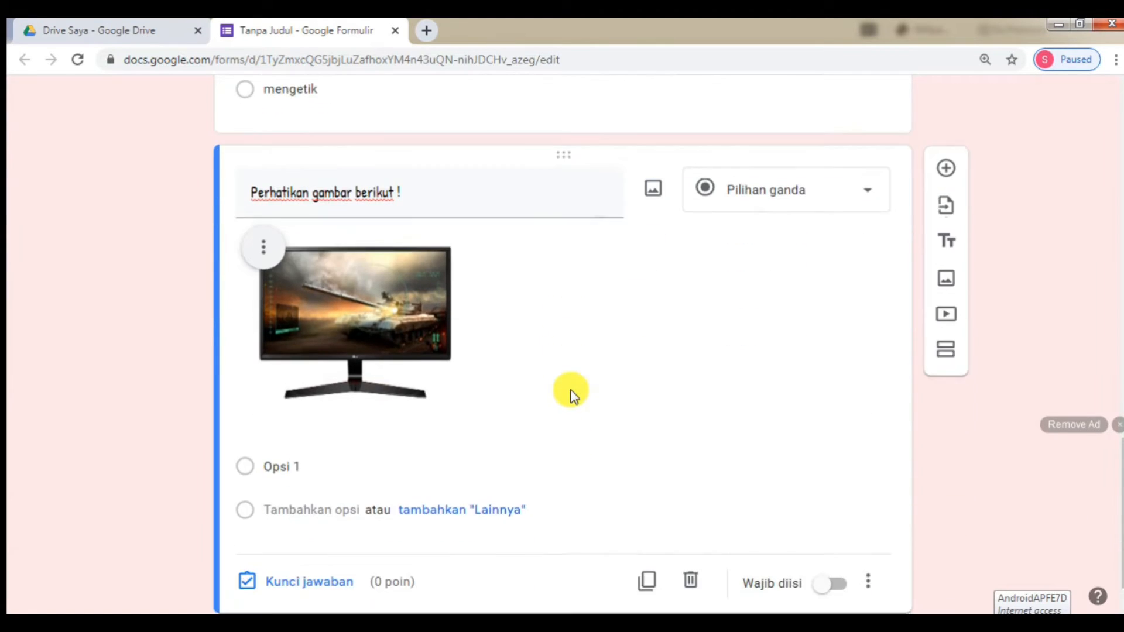
{"action": "scroll", "coordinate": [572, 394], "scroll_direction": "down", "scroll_amount": 1}
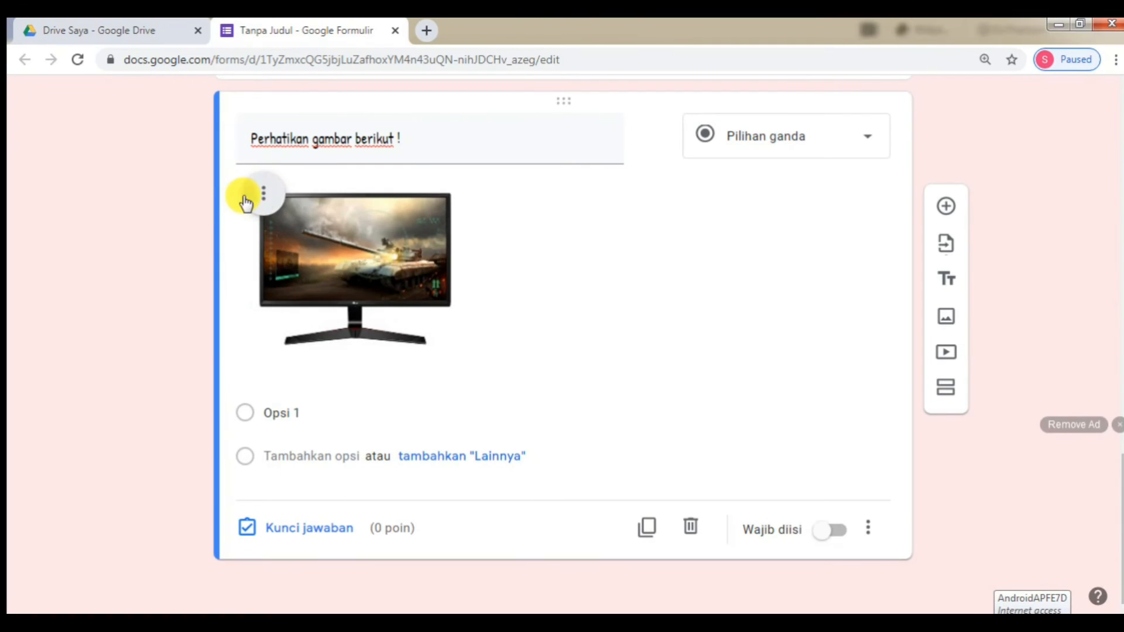
- Add the caption 'Perangkat diatas termasuk perangkat ... komputer' below the monitor picture
{"action": "left_click", "coordinate": [245, 202]}
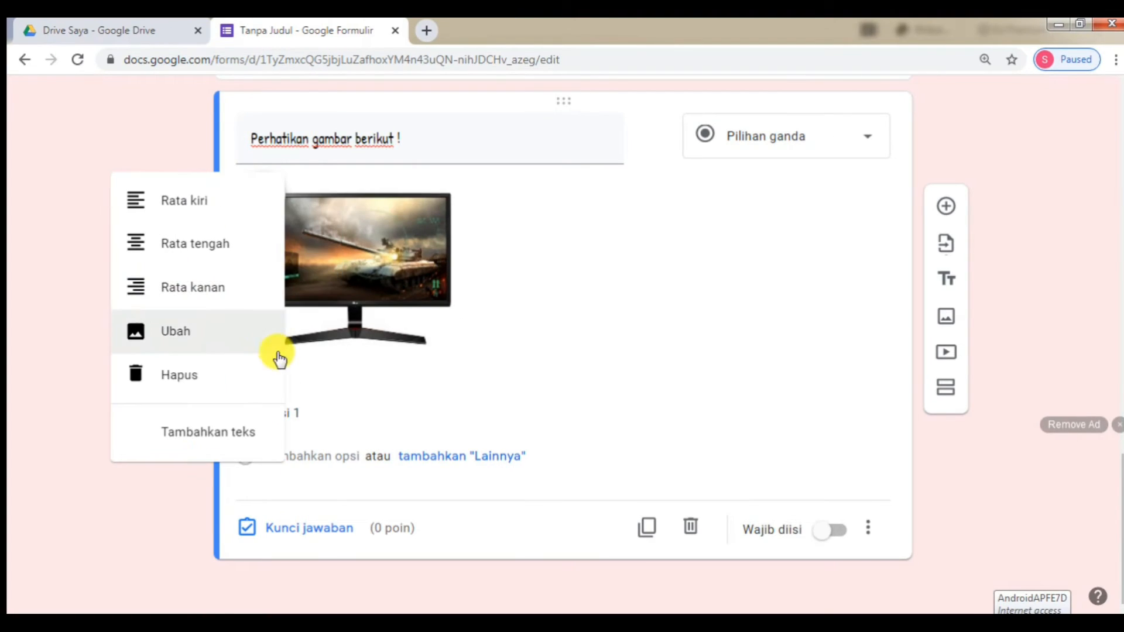
{"action": "left_click", "coordinate": [202, 431]}
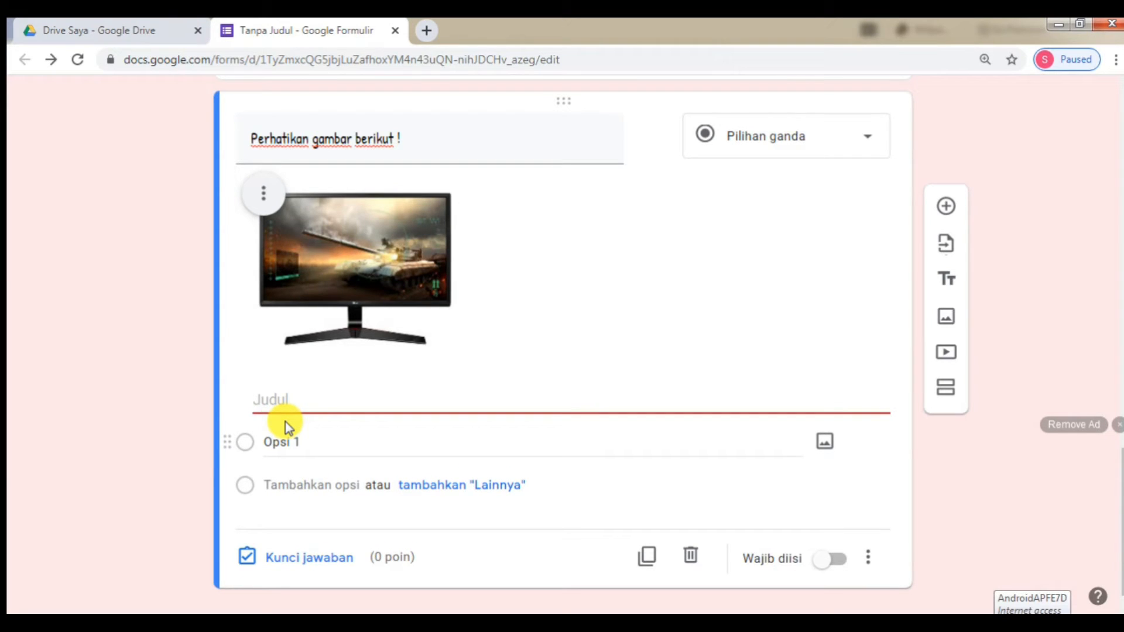
{"action": "type", "text": "Perangkat diata"}
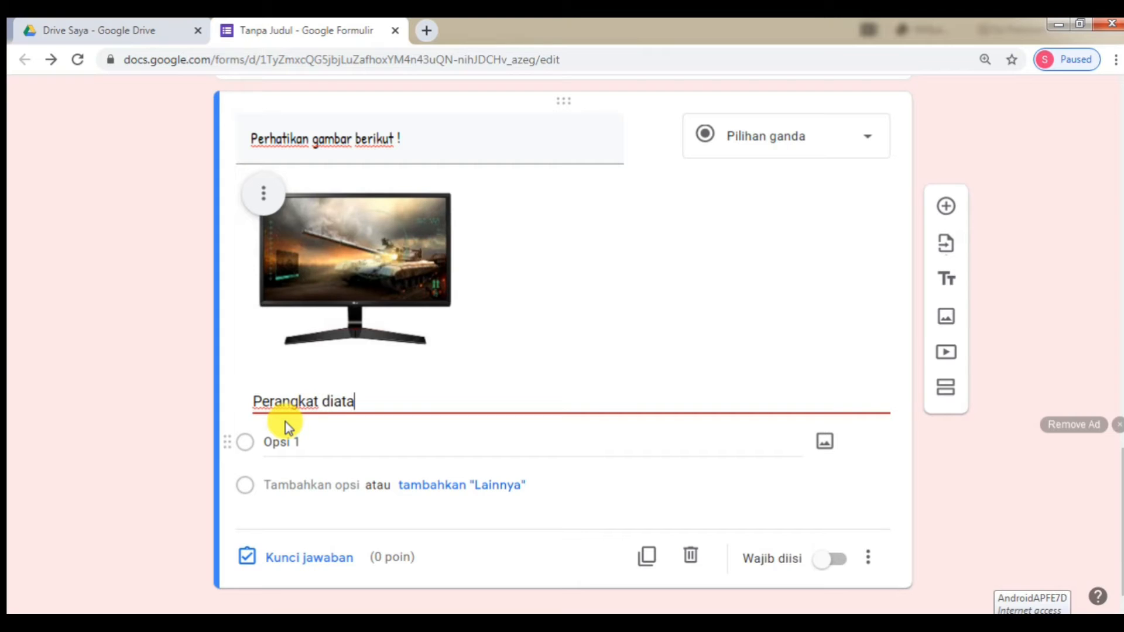
{"action": "type", "text": "s termas"}
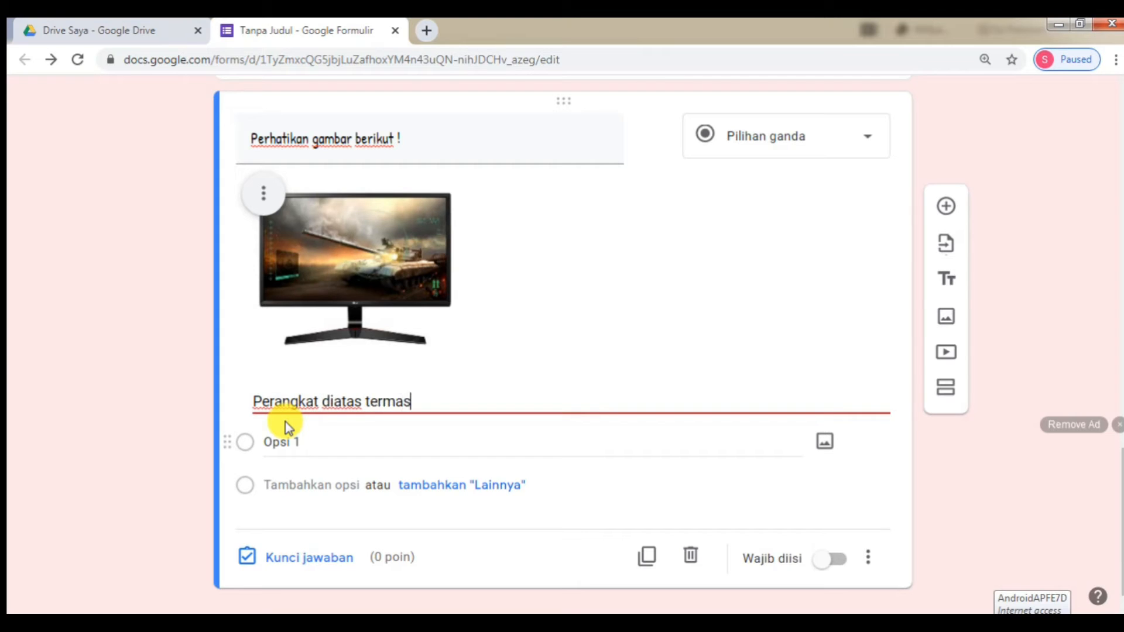
{"action": "type", "text": "uk perangkat"}
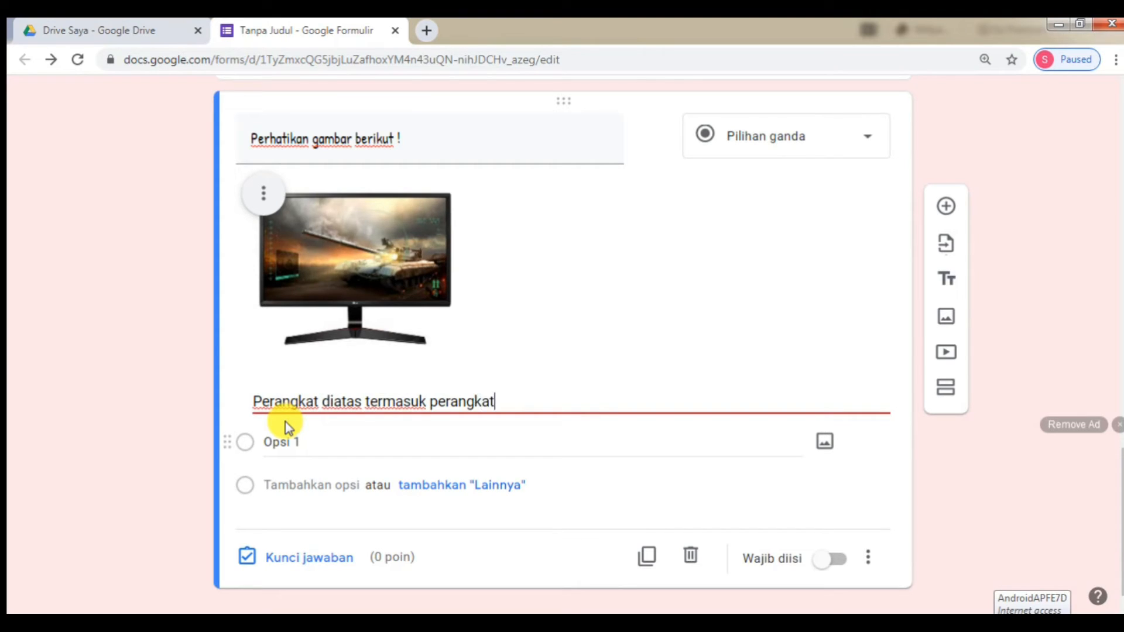
{"action": "key", "text": "BackSpace"}
{"action": "key", "text": "BackSpace"}
{"action": "type", "text": "gkat ... komputer"}
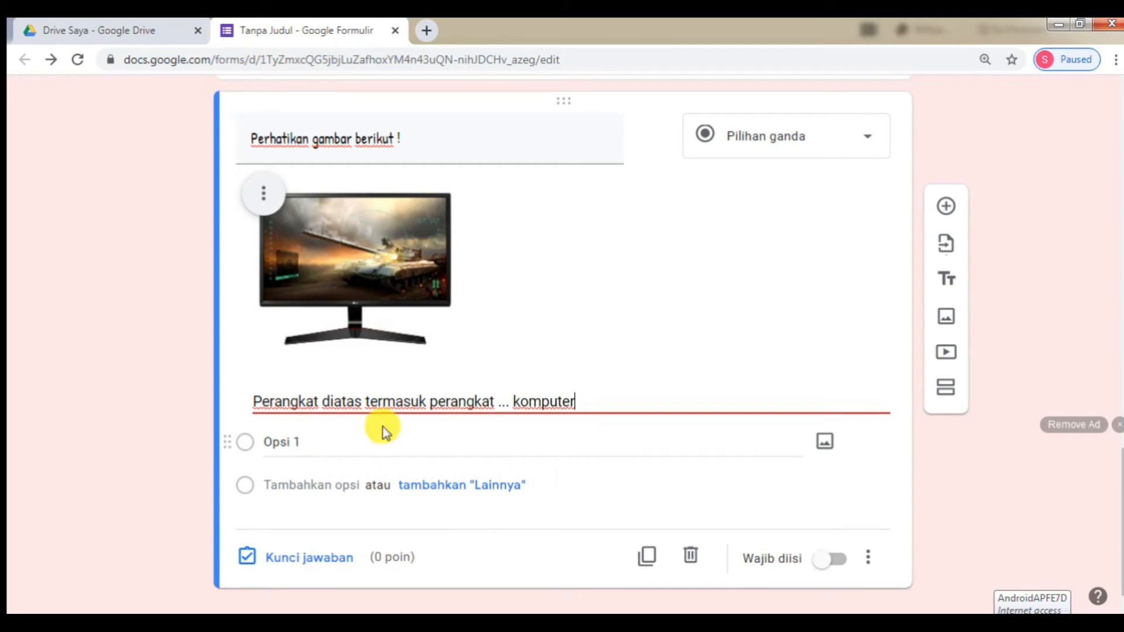
{"action": "left_click", "coordinate": [397, 445]}
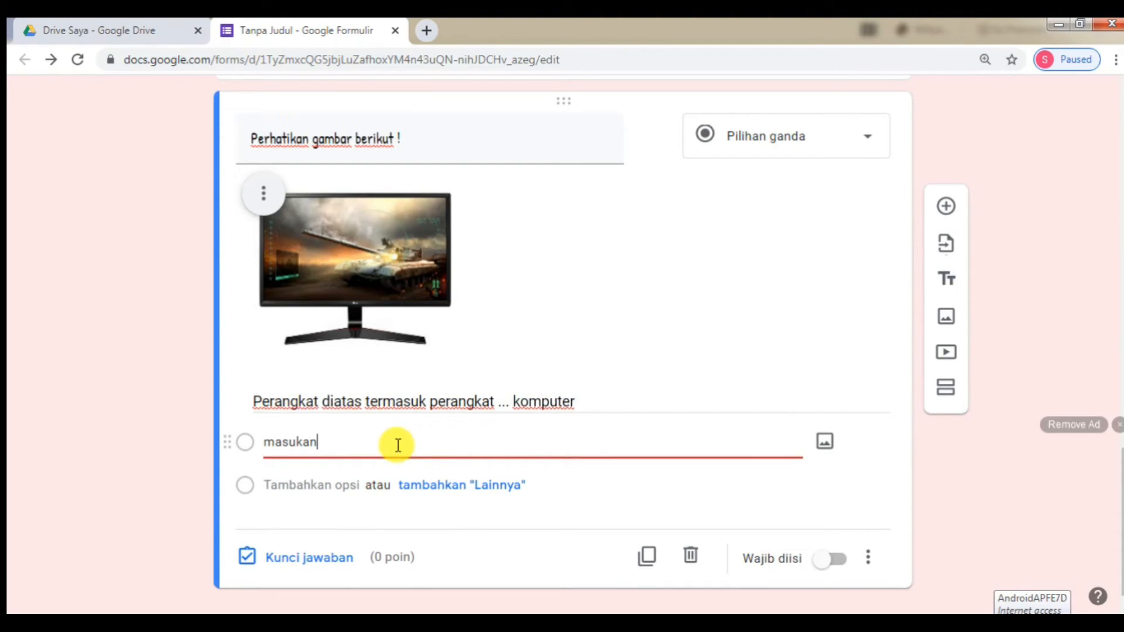
- Finish entering the answer options masukan, pemproses, keluaran and penyimpanan
{"action": "key", "text": "Tab"}
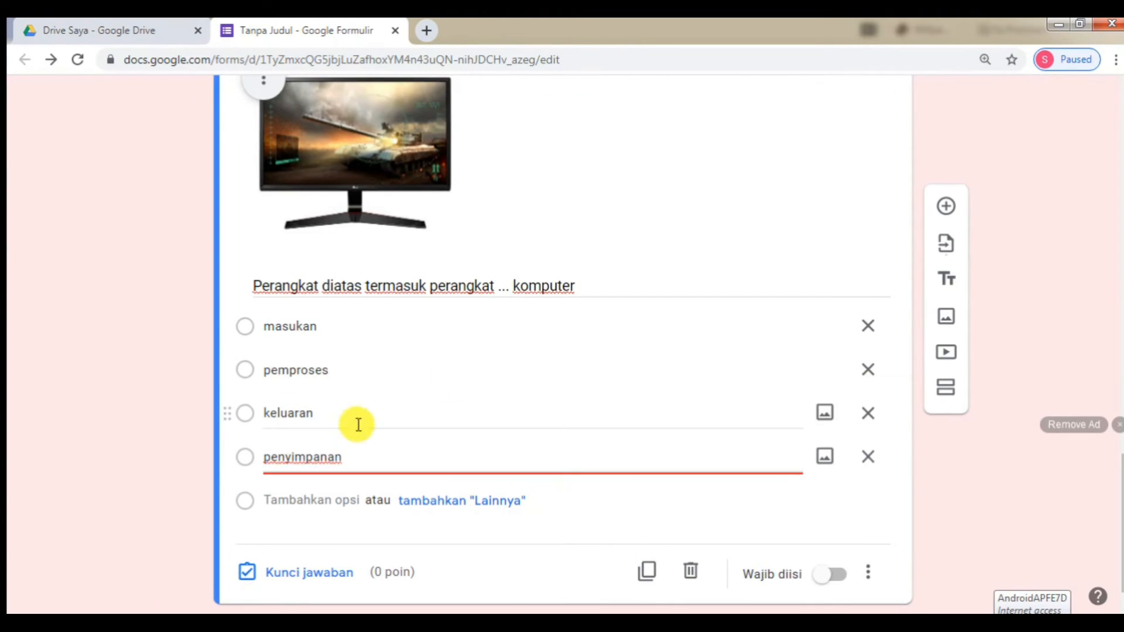
{"action": "scroll", "coordinate": [492, 344], "scroll_direction": "down", "scroll_amount": 1}
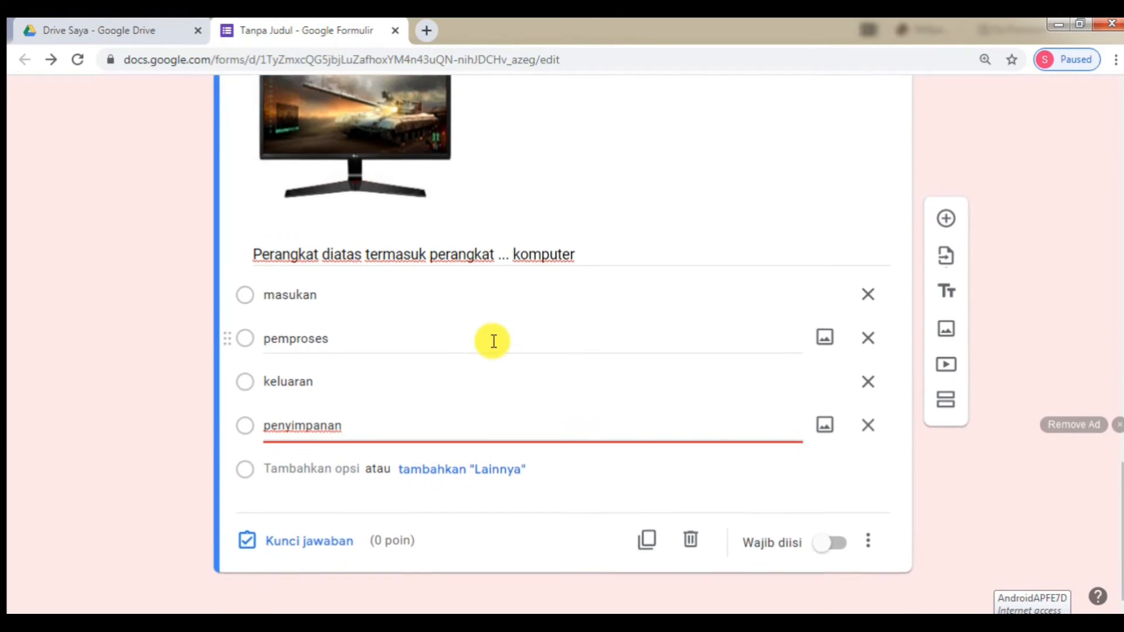
{"action": "scroll", "coordinate": [493, 341], "scroll_direction": "up", "scroll_amount": 3}
{"action": "scroll", "coordinate": [492, 342], "scroll_direction": "down", "scroll_amount": 3}
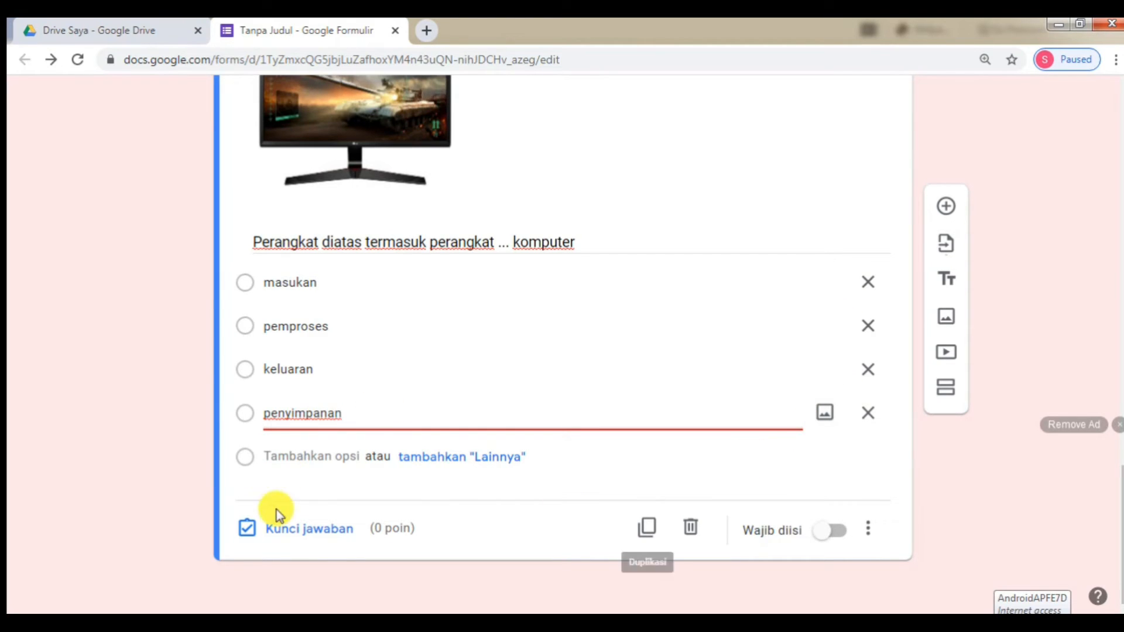
- Key keluaran as the correct answer and return to the top of the form
{"action": "left_click", "coordinate": [297, 530]}
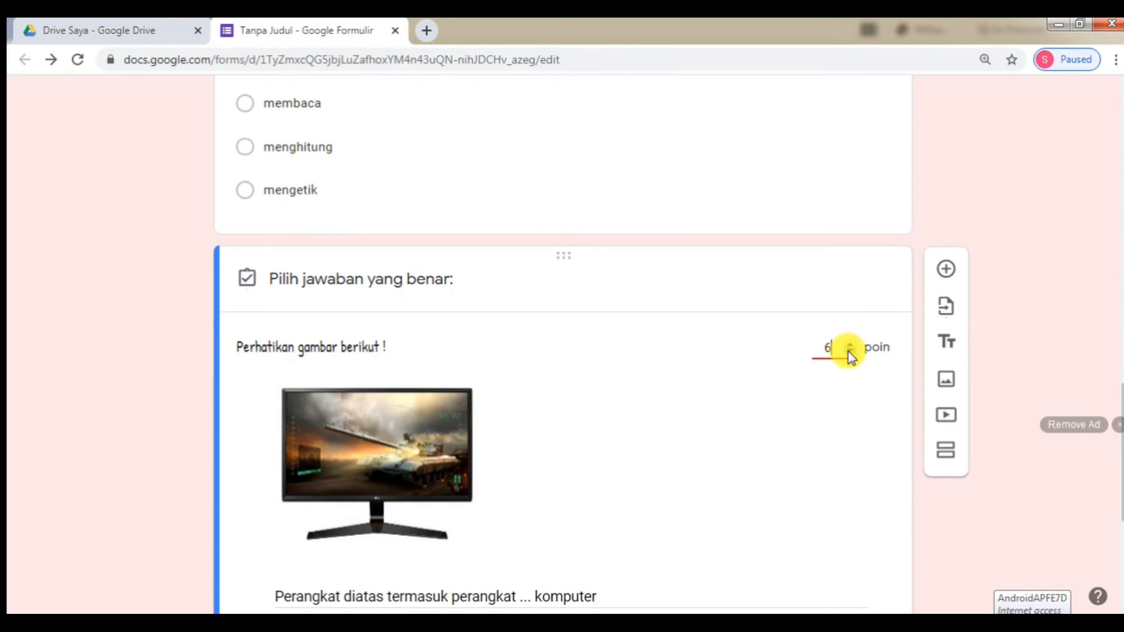
{"action": "scroll", "coordinate": [526, 392], "scroll_direction": "down", "scroll_amount": 5}
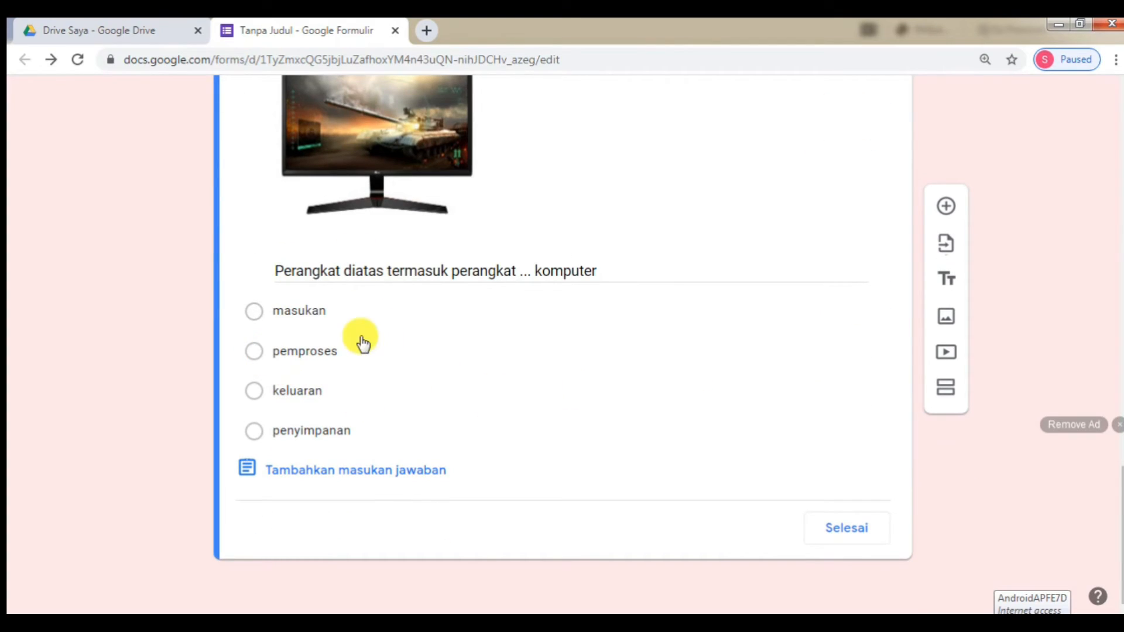
{"action": "left_click", "coordinate": [253, 391]}
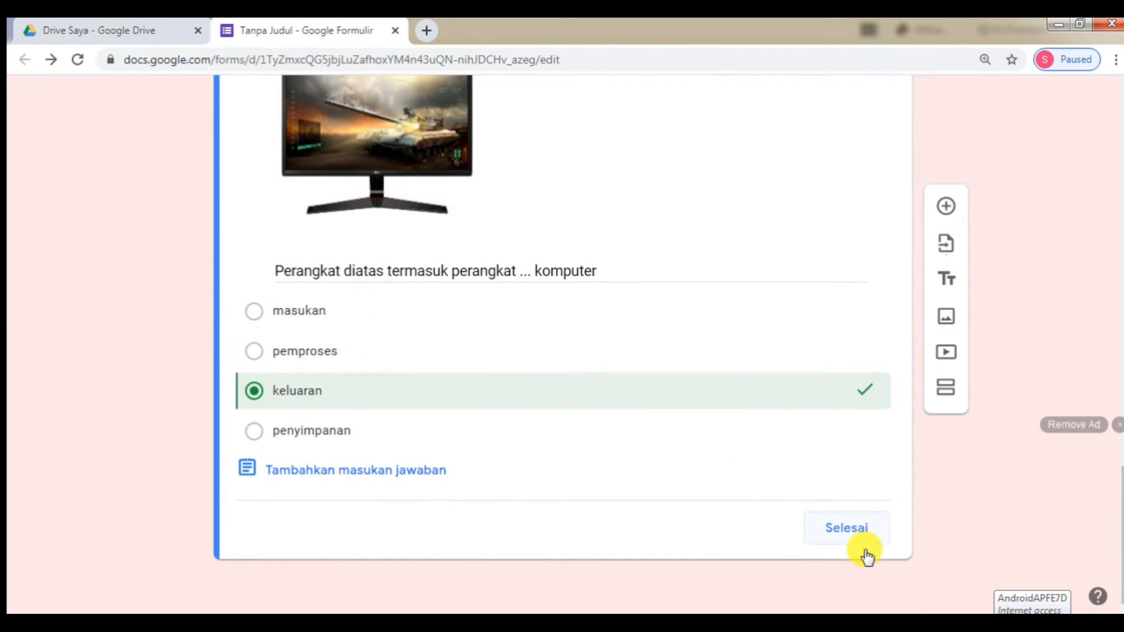
{"action": "left_click", "coordinate": [843, 529]}
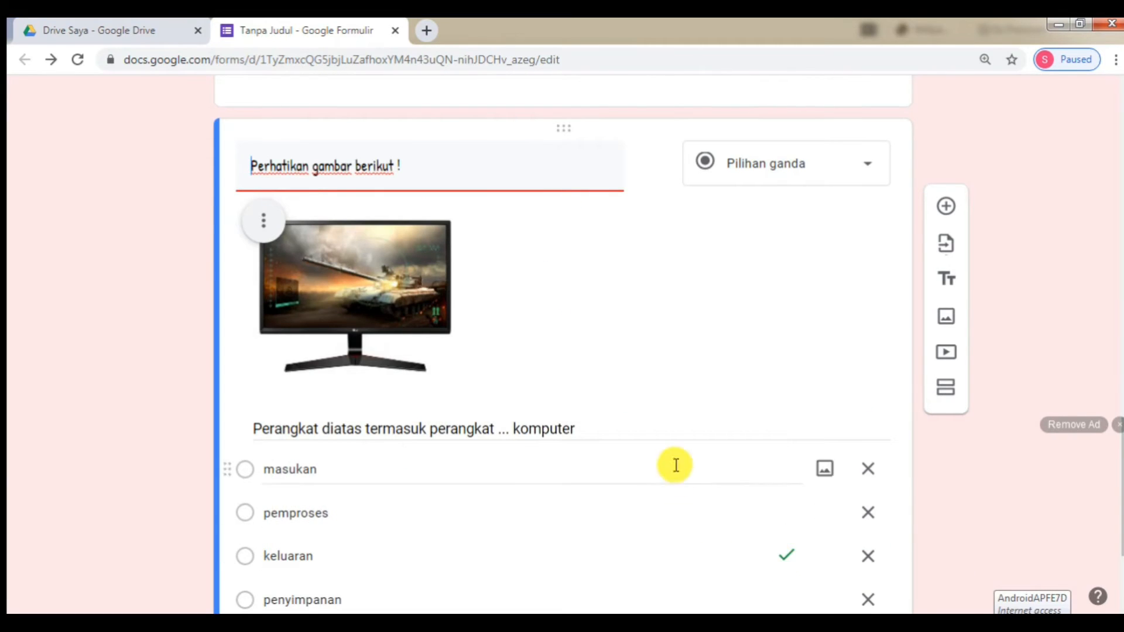
{"action": "scroll", "coordinate": [679, 457], "scroll_direction": "down", "scroll_amount": 10}
{"action": "scroll", "coordinate": [684, 433], "scroll_direction": "down", "scroll_amount": 5}
{"action": "scroll", "coordinate": [684, 433], "scroll_direction": "up", "scroll_amount": 16}
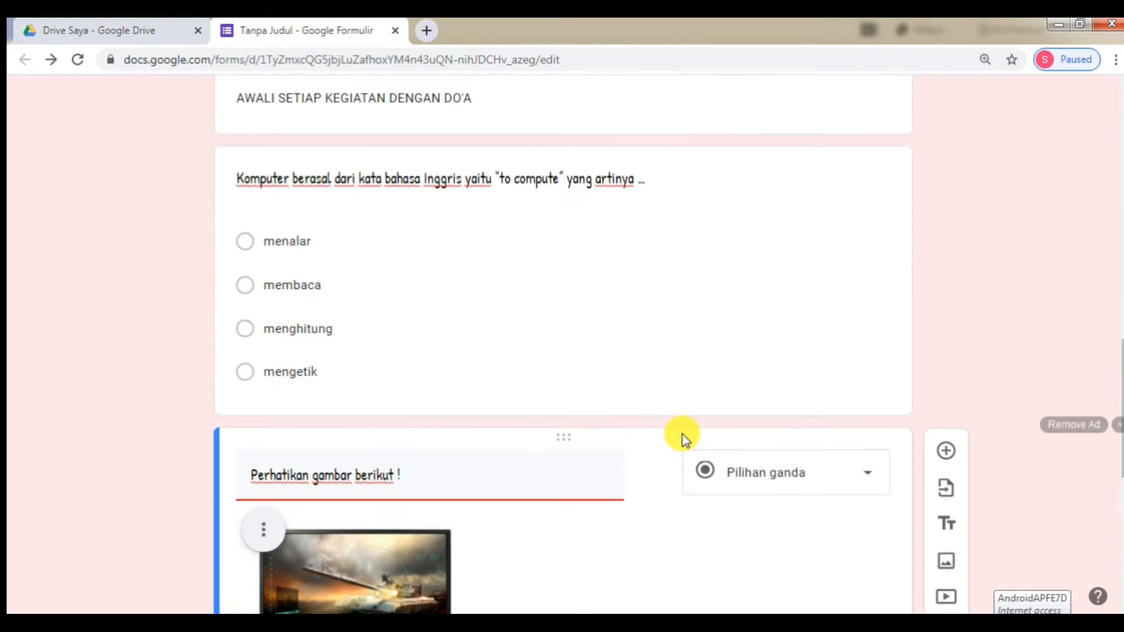
{"action": "scroll", "coordinate": [682, 433], "scroll_direction": "up", "scroll_amount": 3}
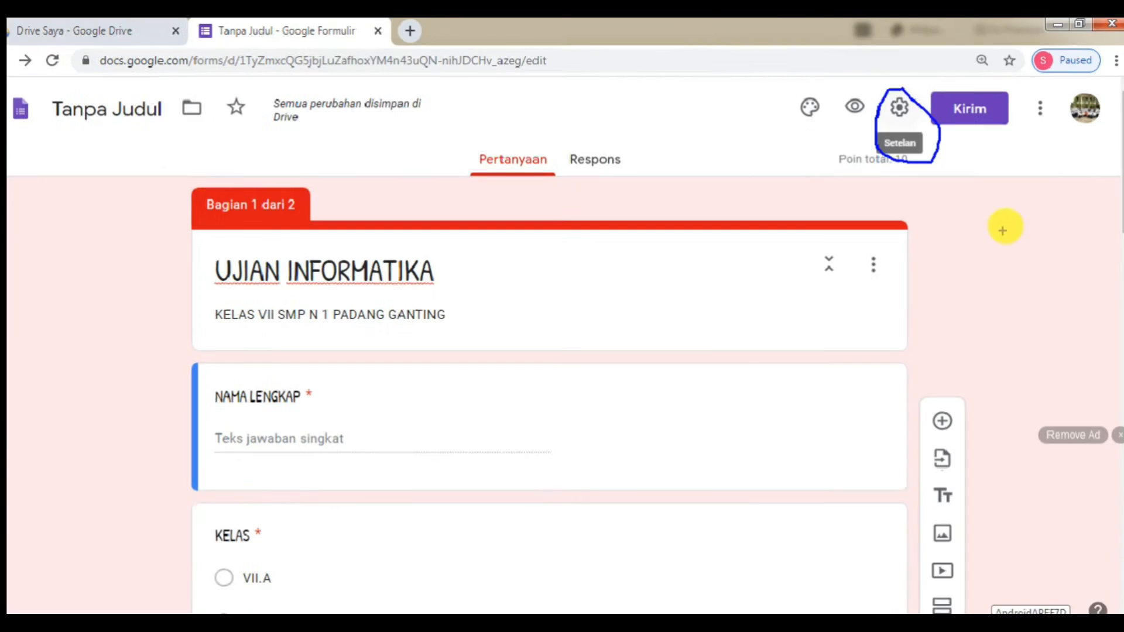
- In the form settings, keep the one-response-per-person limit turned on
{"action": "left_click", "coordinate": [907, 106]}
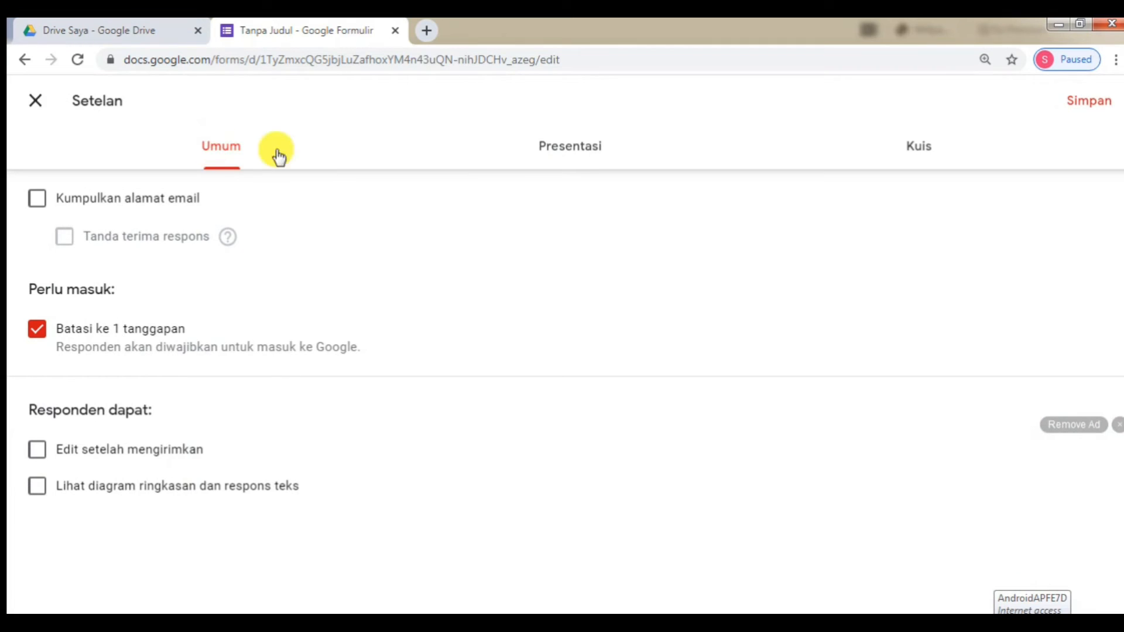
{"action": "left_click", "coordinate": [662, 150]}
{"action": "left_click", "coordinate": [908, 156]}
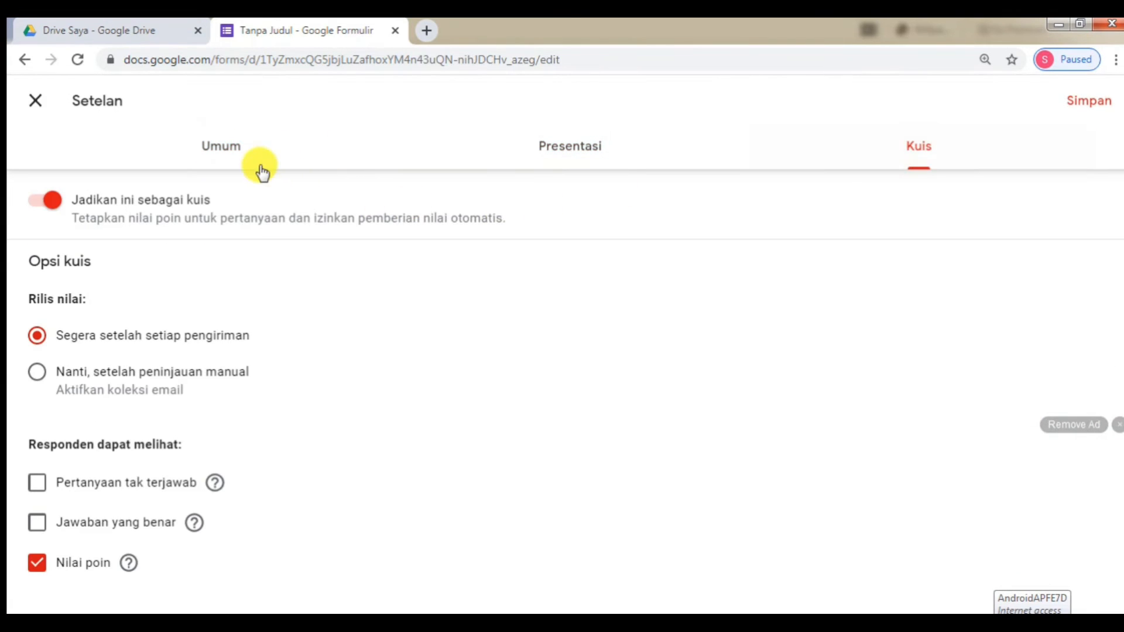
{"action": "left_click", "coordinate": [221, 154]}
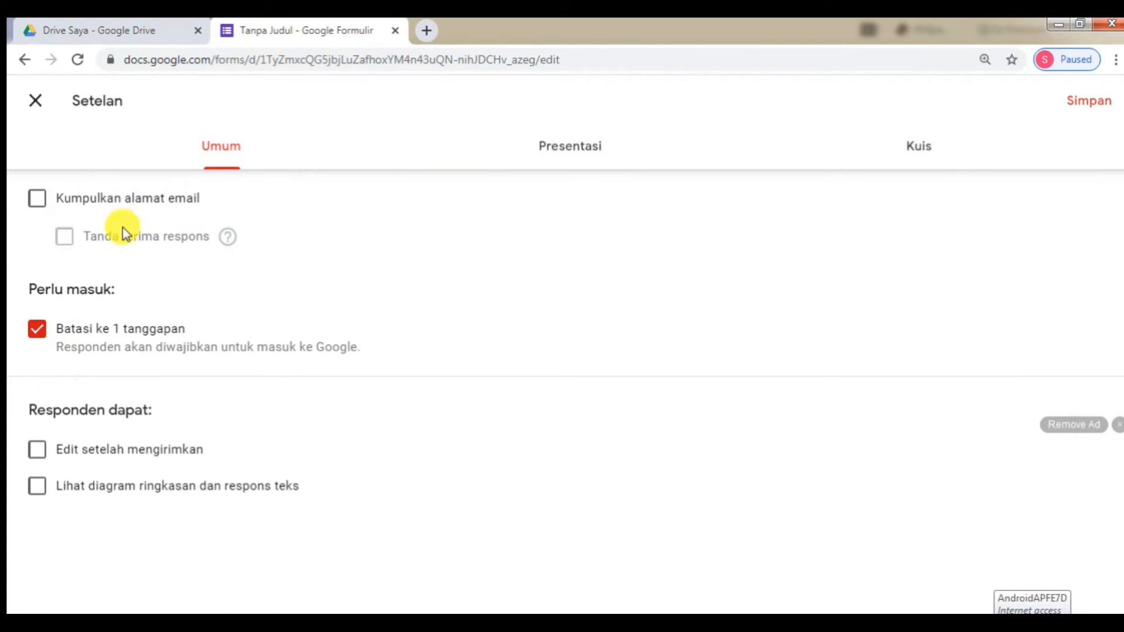
{"action": "left_click", "coordinate": [42, 335]}
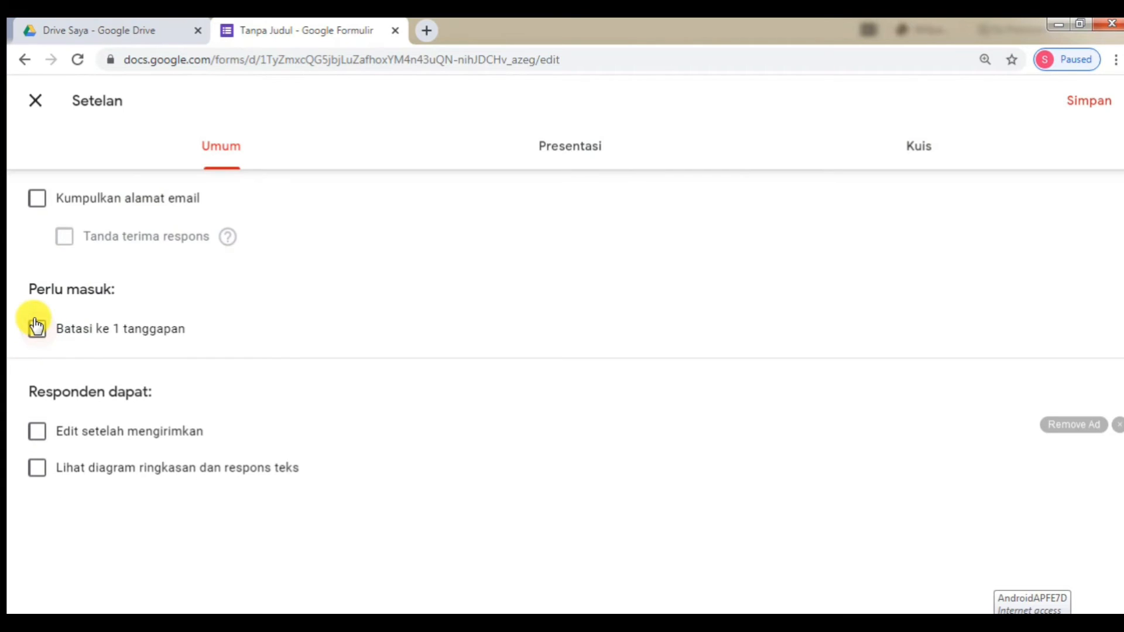
{"action": "left_click", "coordinate": [36, 334]}
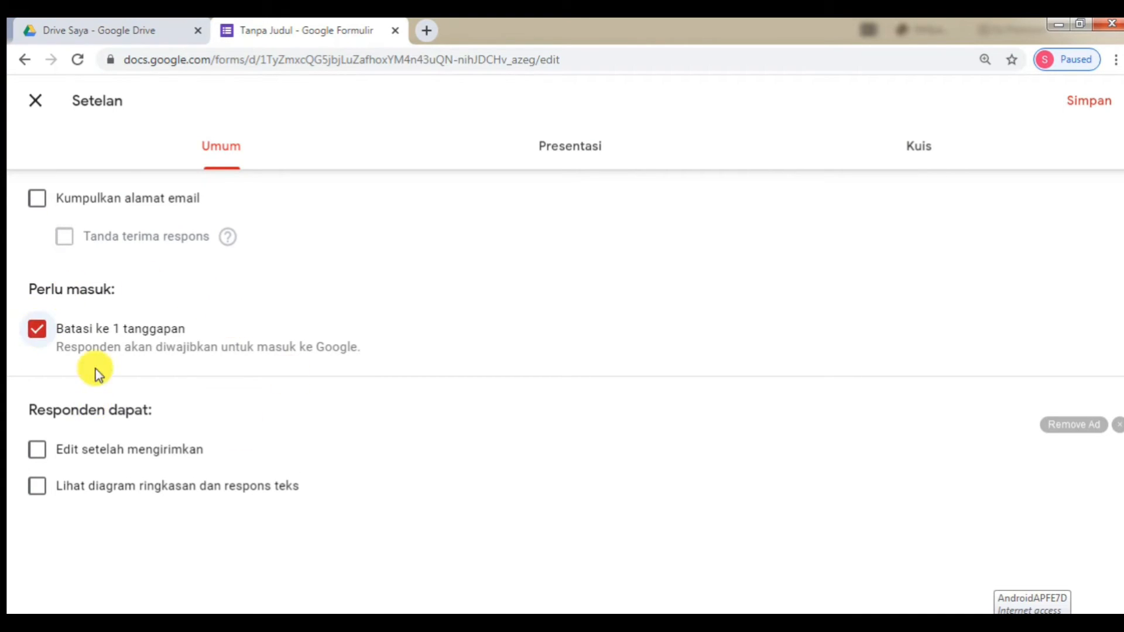
- Shuffle question order, keep quiz mode and visible point values, and save the settings
{"action": "left_click", "coordinate": [571, 148]}
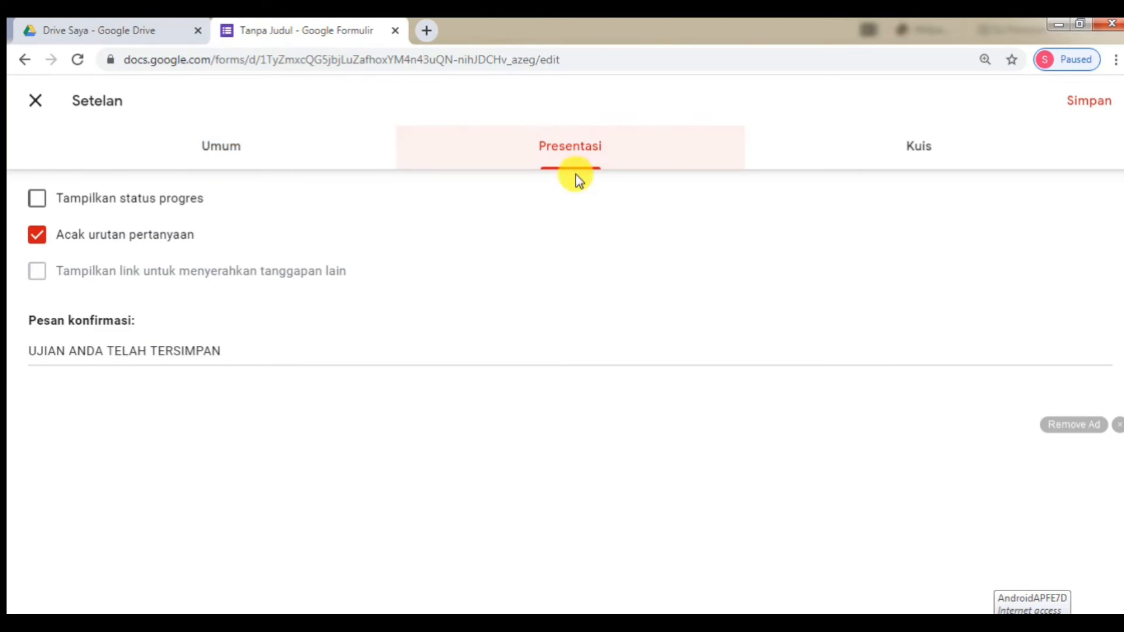
{"action": "left_click", "coordinate": [37, 235]}
{"action": "left_click", "coordinate": [921, 149]}
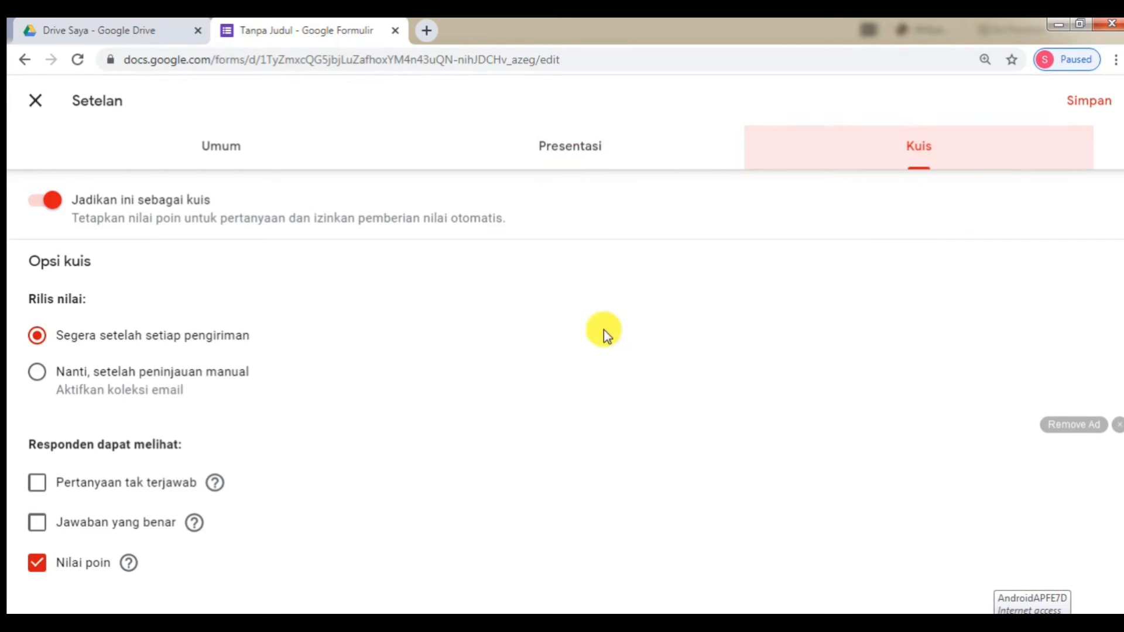
{"action": "left_click", "coordinate": [27, 575]}
{"action": "left_click", "coordinate": [38, 211]}
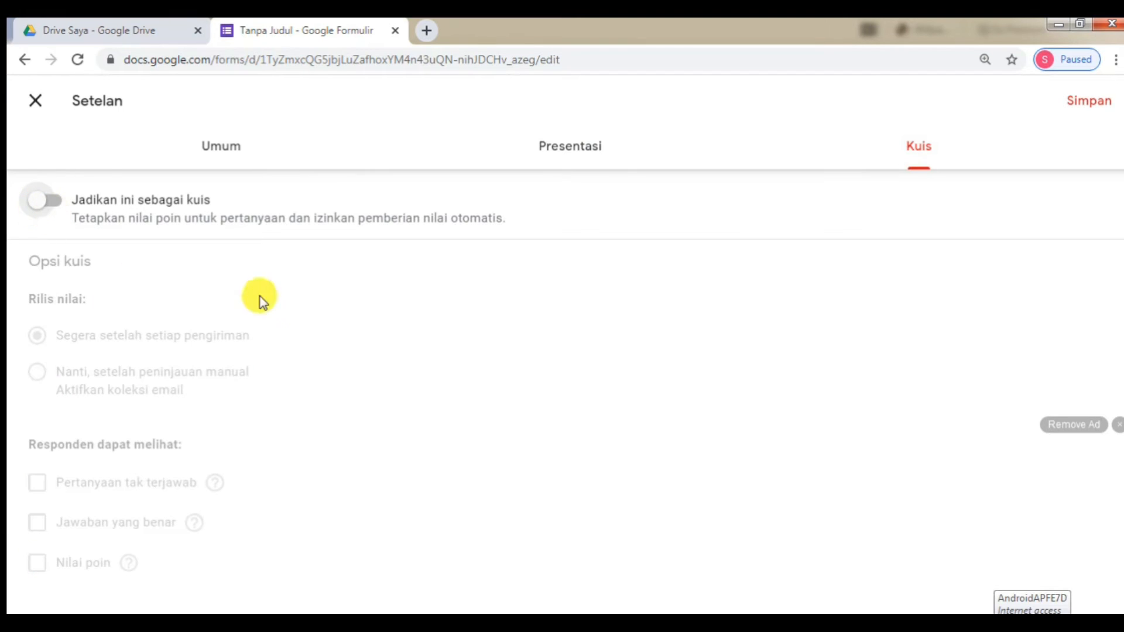
{"action": "left_click", "coordinate": [43, 200]}
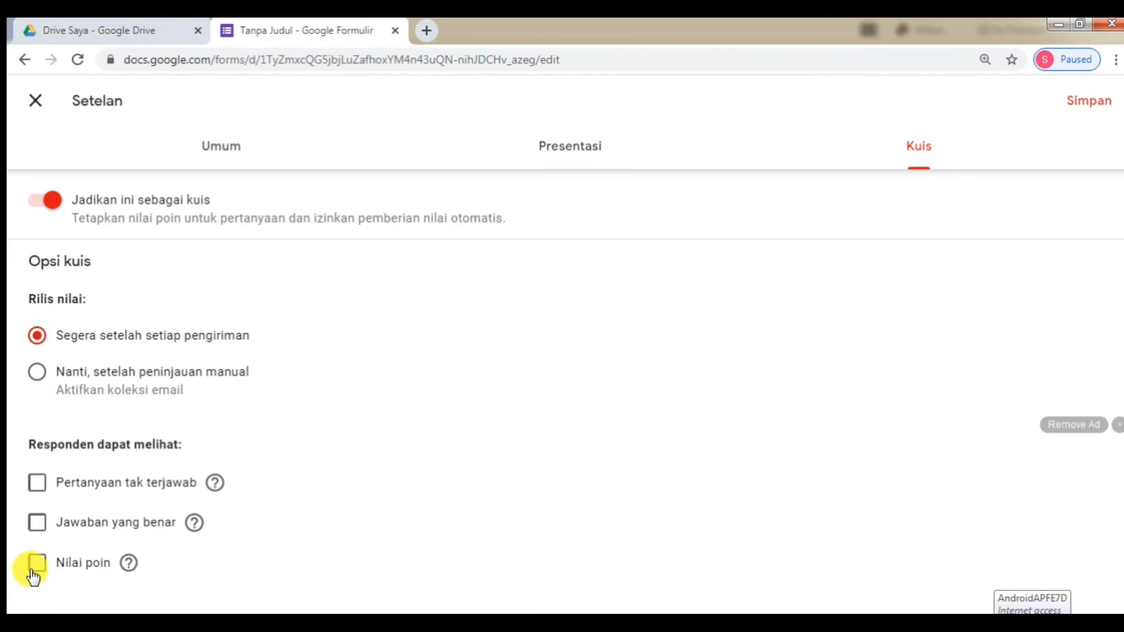
{"action": "left_click", "coordinate": [35, 563]}
{"action": "left_click", "coordinate": [1090, 111]}
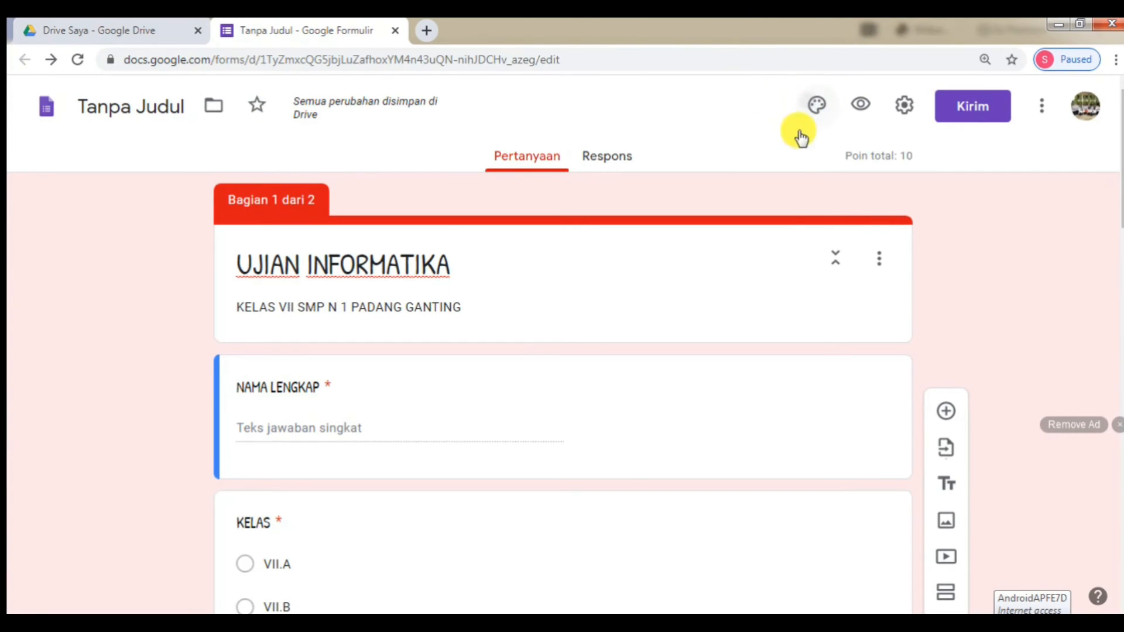
- Insert the coloured pencils picture as the form's header image via the theme options
{"action": "left_click", "coordinate": [720, 193]}
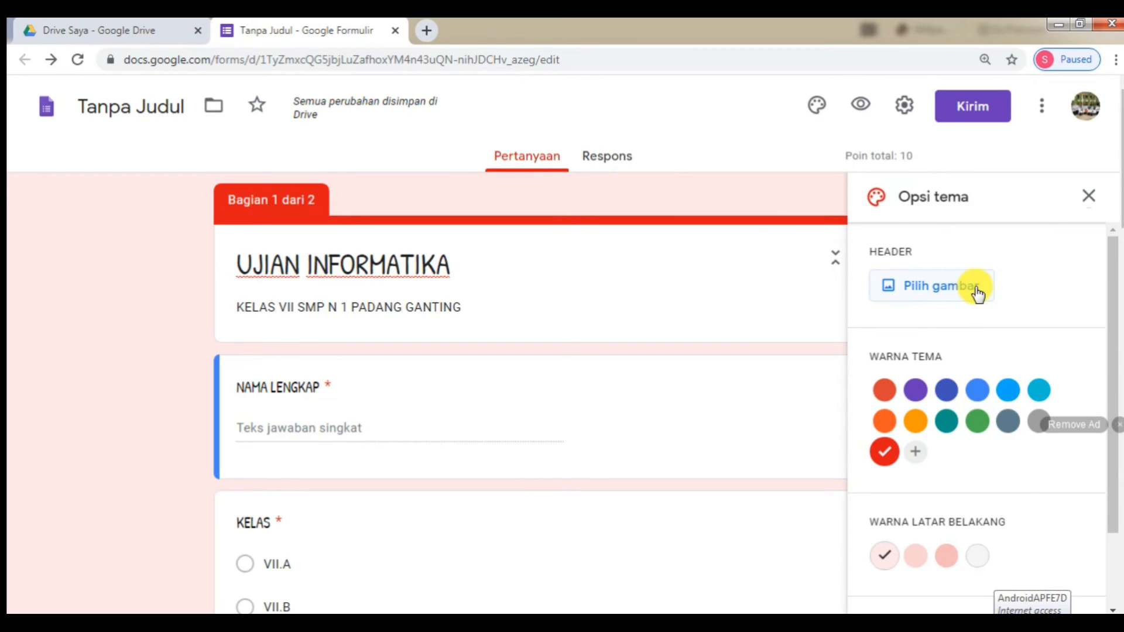
{"action": "left_click", "coordinate": [977, 293]}
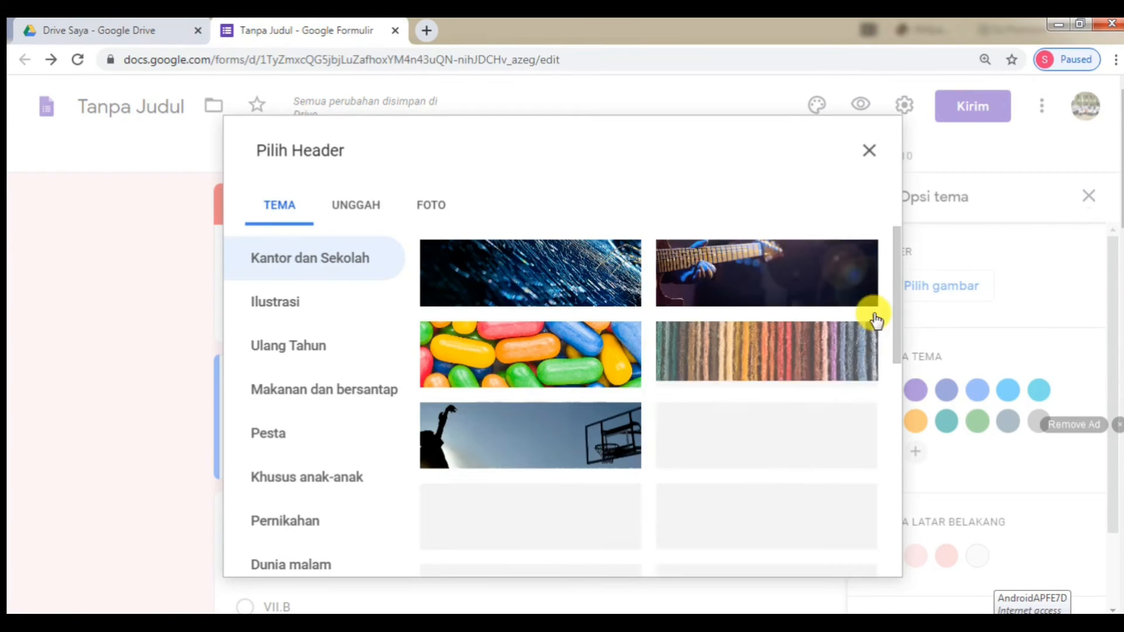
{"action": "scroll", "coordinate": [844, 388], "scroll_direction": "down", "scroll_amount": 5}
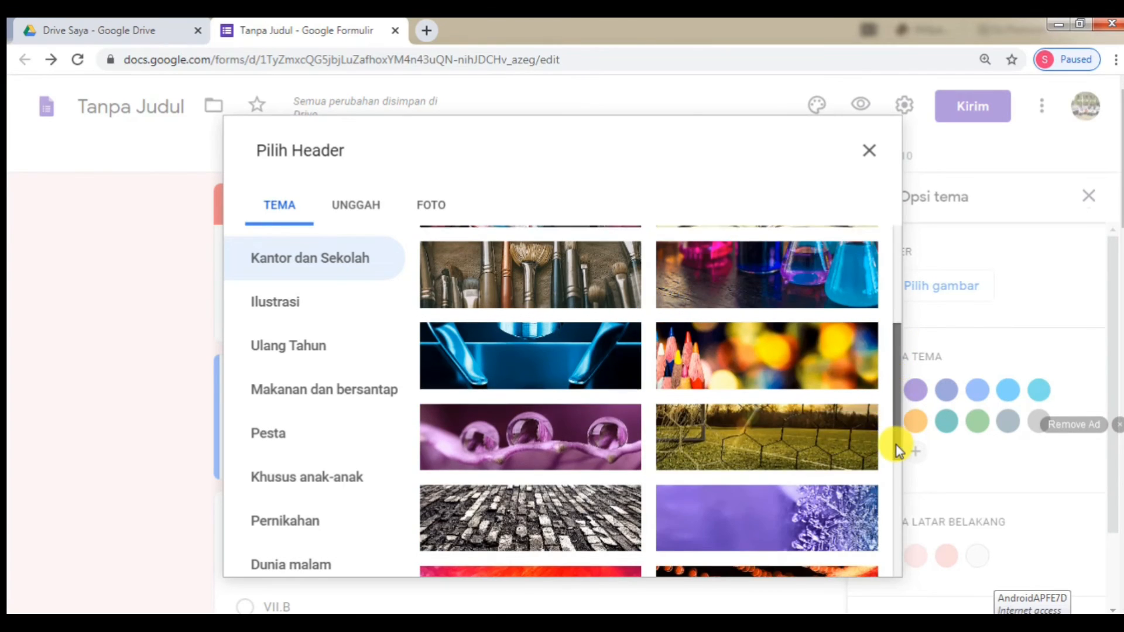
{"action": "left_click", "coordinate": [845, 381]}
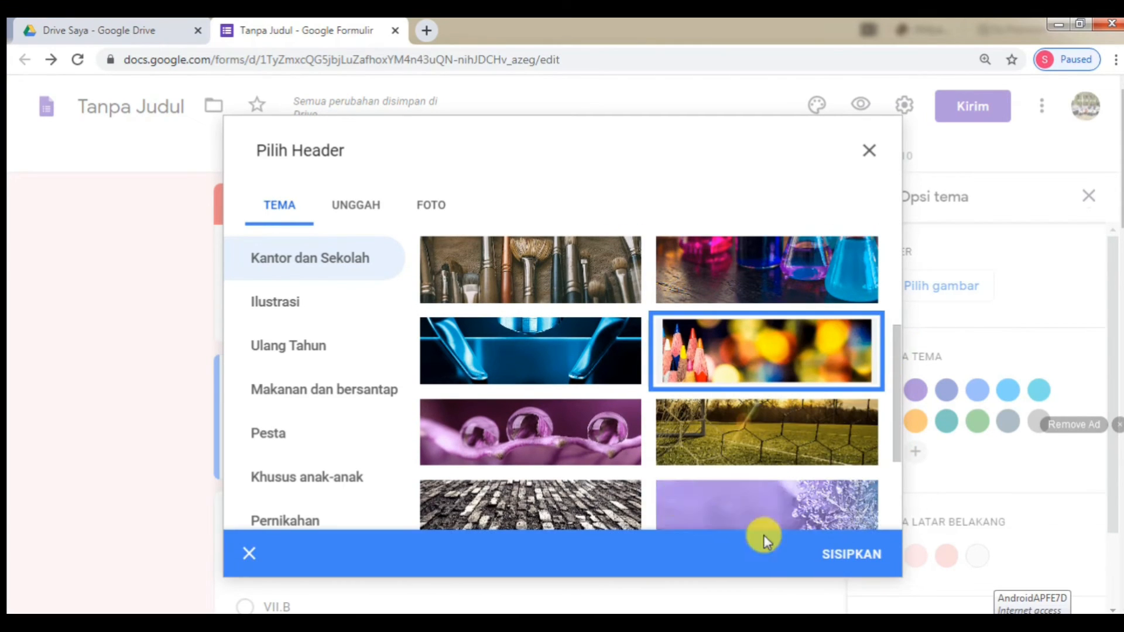
{"action": "left_click", "coordinate": [845, 555]}
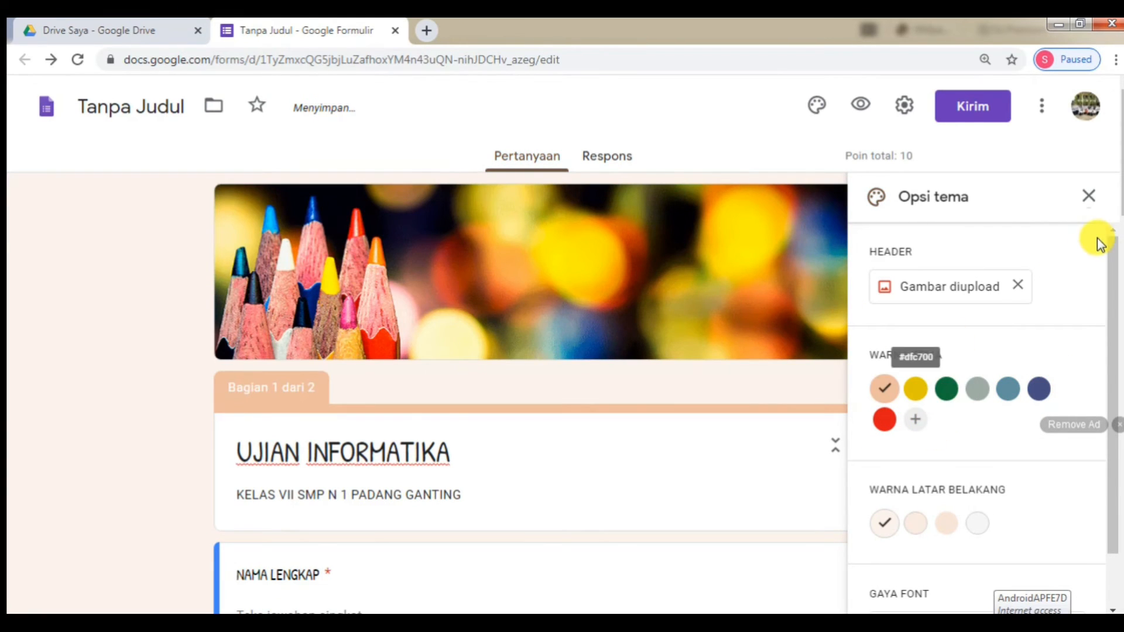
{"action": "left_click", "coordinate": [1089, 197]}
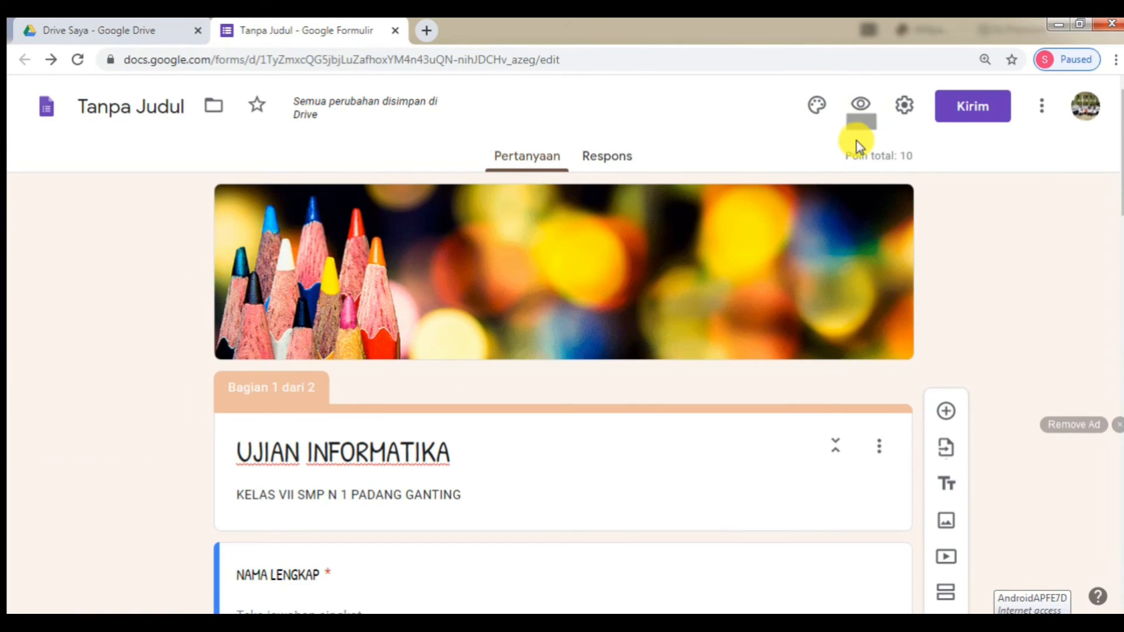
{"action": "scroll", "coordinate": [759, 280], "scroll_direction": "down", "scroll_amount": 15}
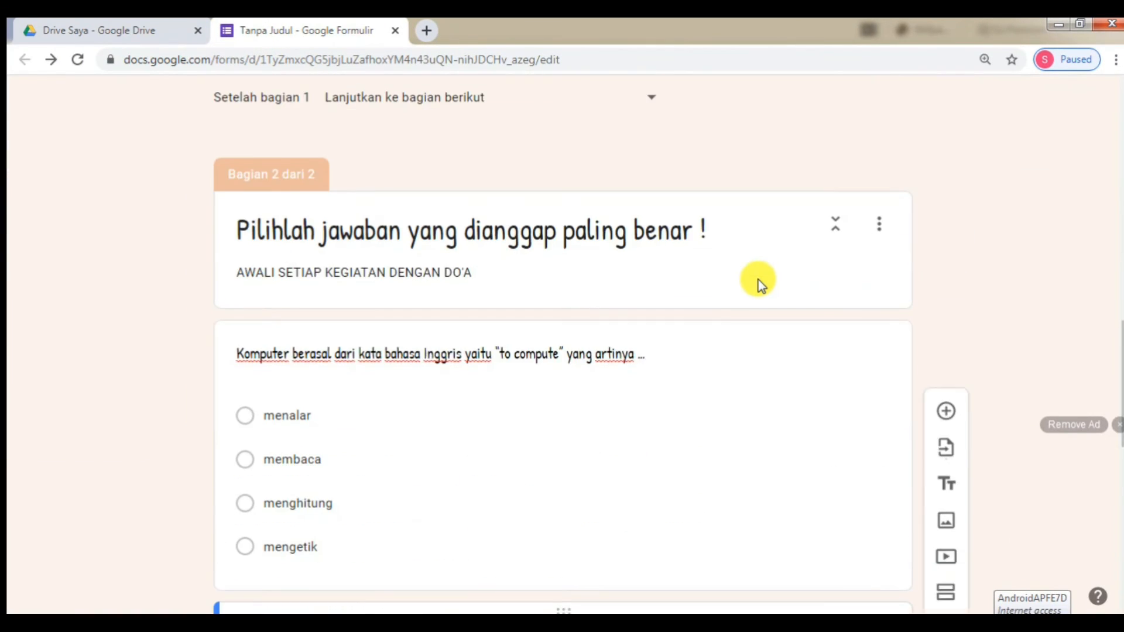
{"action": "scroll", "coordinate": [758, 281], "scroll_direction": "down", "scroll_amount": 7}
{"action": "scroll", "coordinate": [760, 278], "scroll_direction": "up", "scroll_amount": 20}
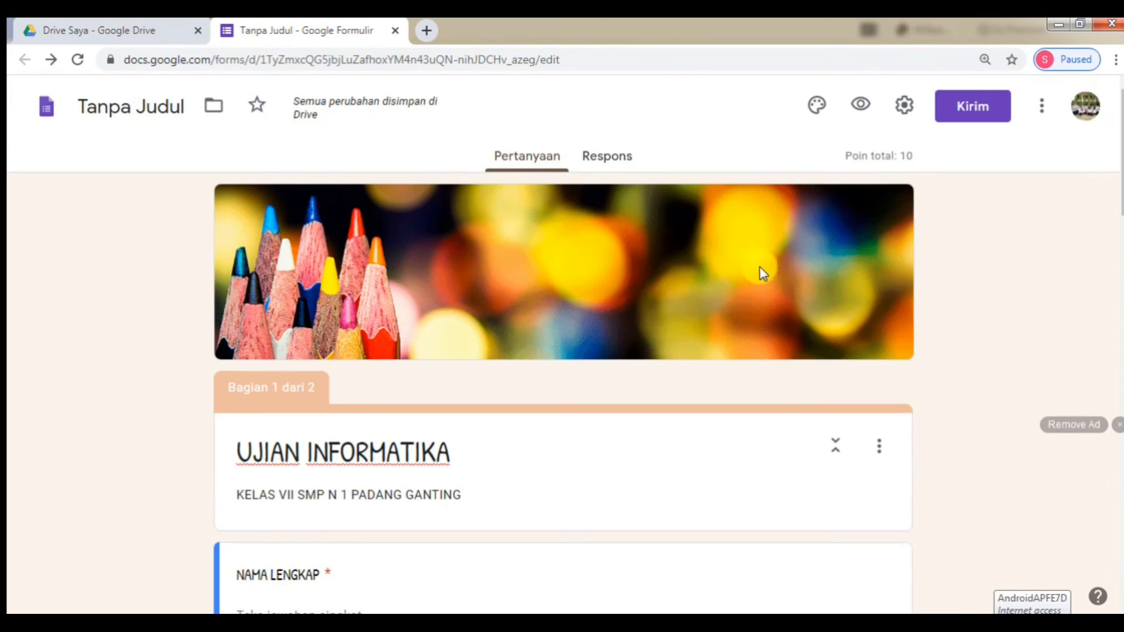
{"action": "left_click", "coordinate": [859, 106]}
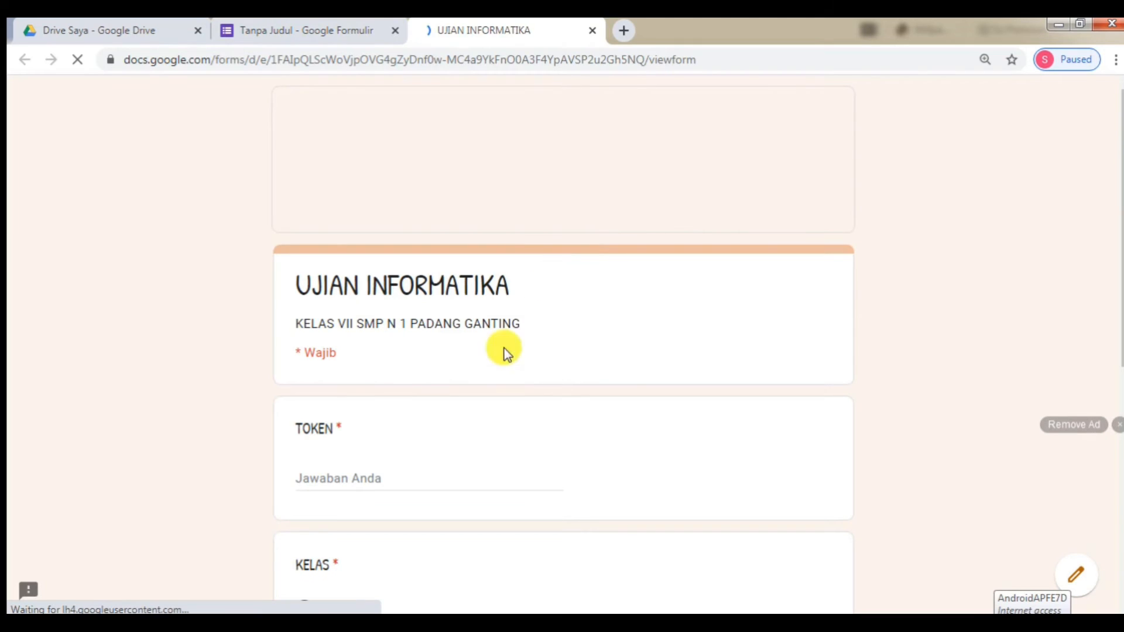
{"action": "scroll", "coordinate": [350, 398], "scroll_direction": "down", "scroll_amount": 1}
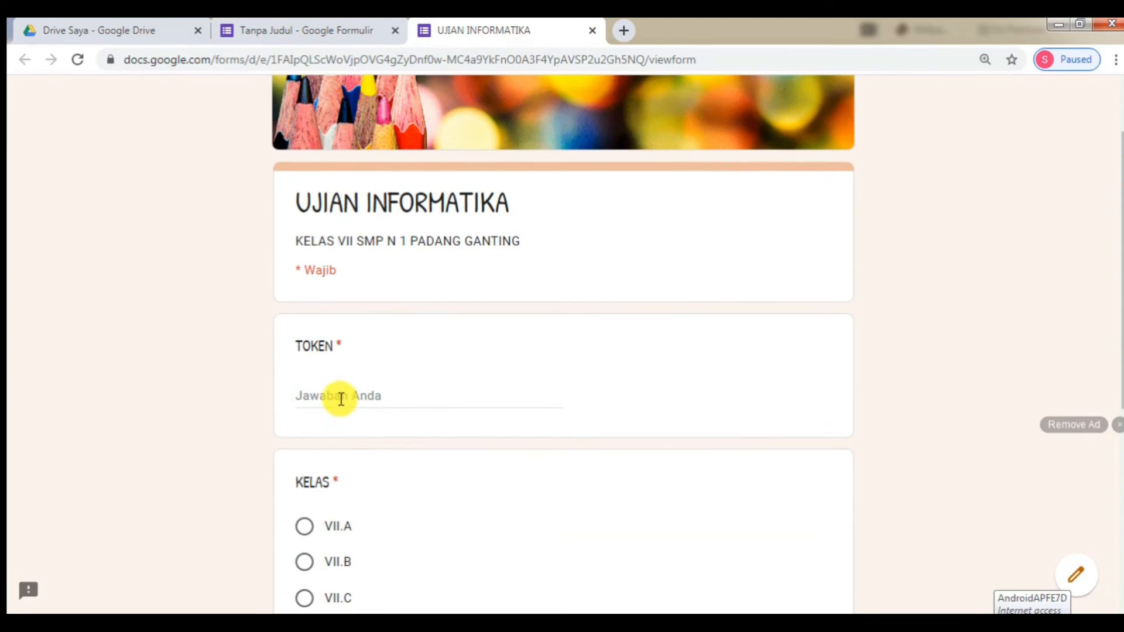
{"action": "left_click", "coordinate": [341, 398]}
{"action": "type", "text": "T"}
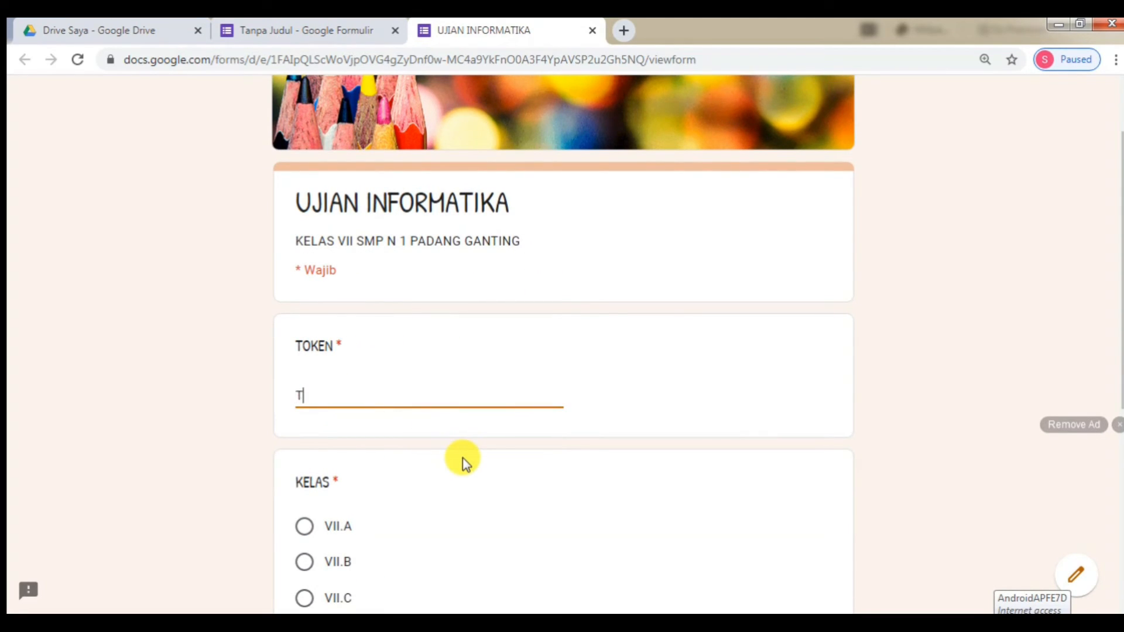
{"action": "type", "text": "IK7"}
{"action": "scroll", "coordinate": [467, 456], "scroll_direction": "down", "scroll_amount": 3}
{"action": "scroll", "coordinate": [387, 334], "scroll_direction": "down", "scroll_amount": 1}
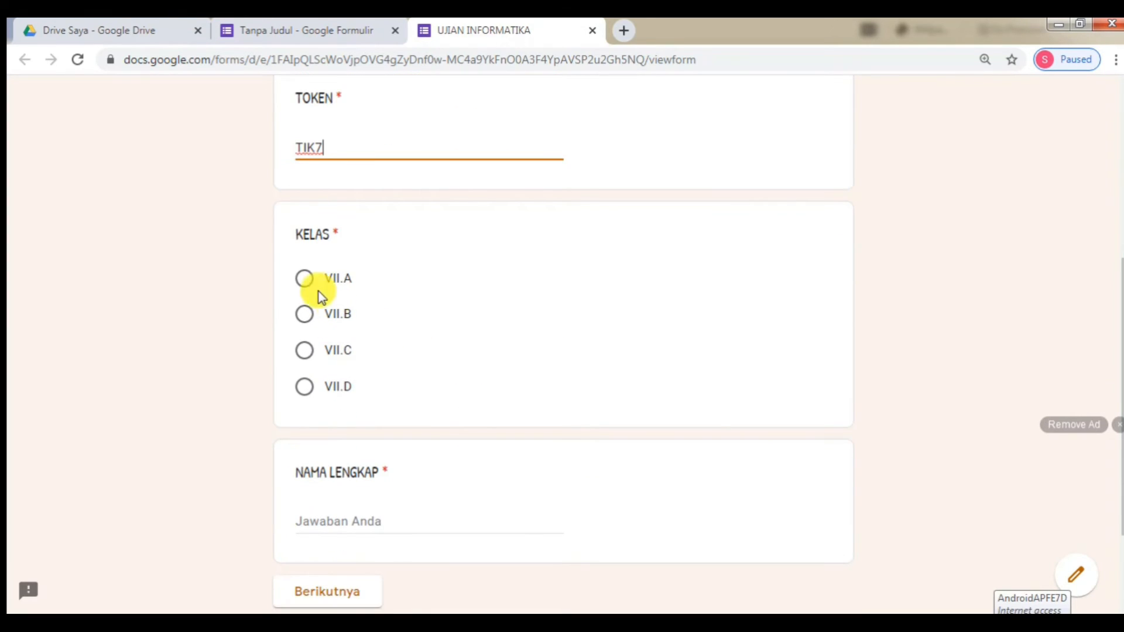
{"action": "left_click", "coordinate": [306, 278]}
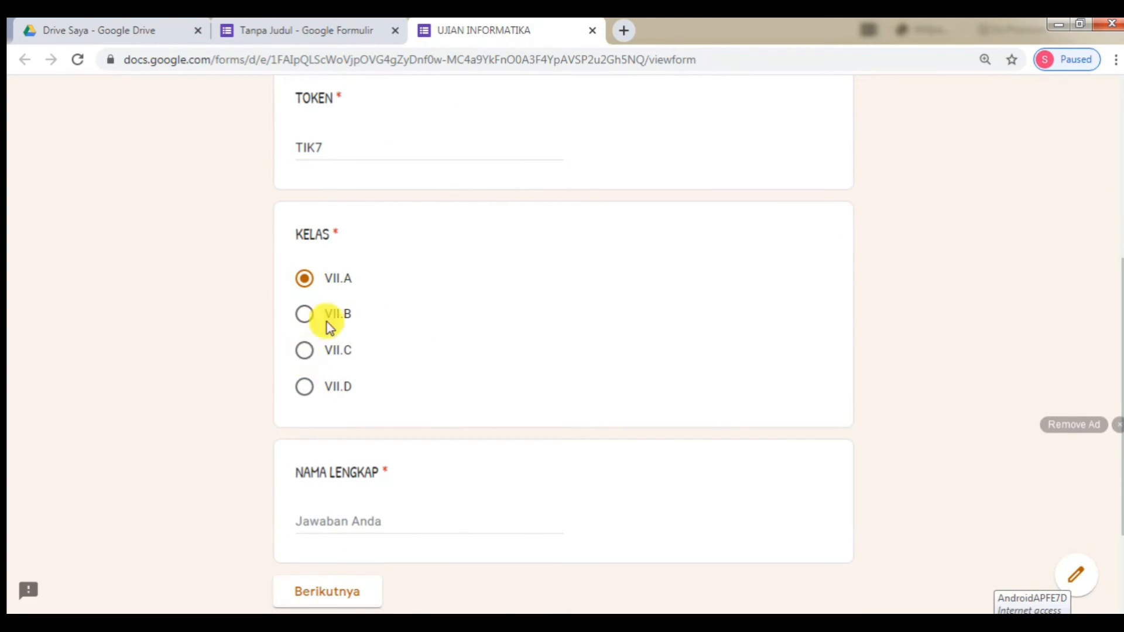
- Enter a student's full name in the NAMA LENGKAP field
{"action": "left_click", "coordinate": [337, 520]}
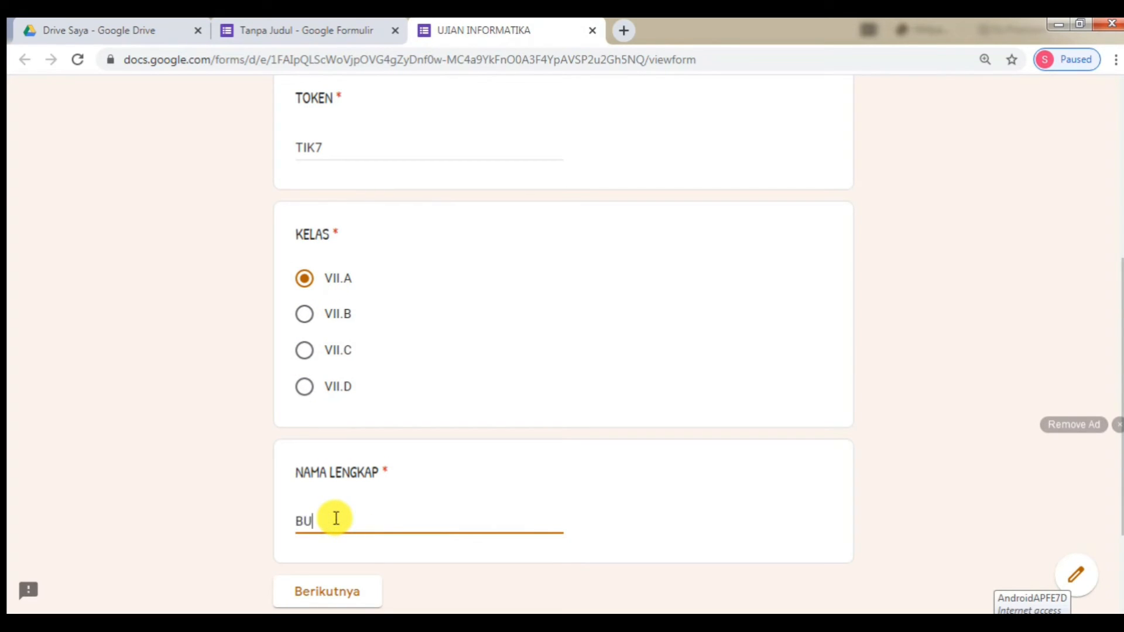
{"action": "type", "text": "BUDI"}
{"action": "scroll", "coordinate": [359, 464], "scroll_direction": "up", "scroll_amount": 5}
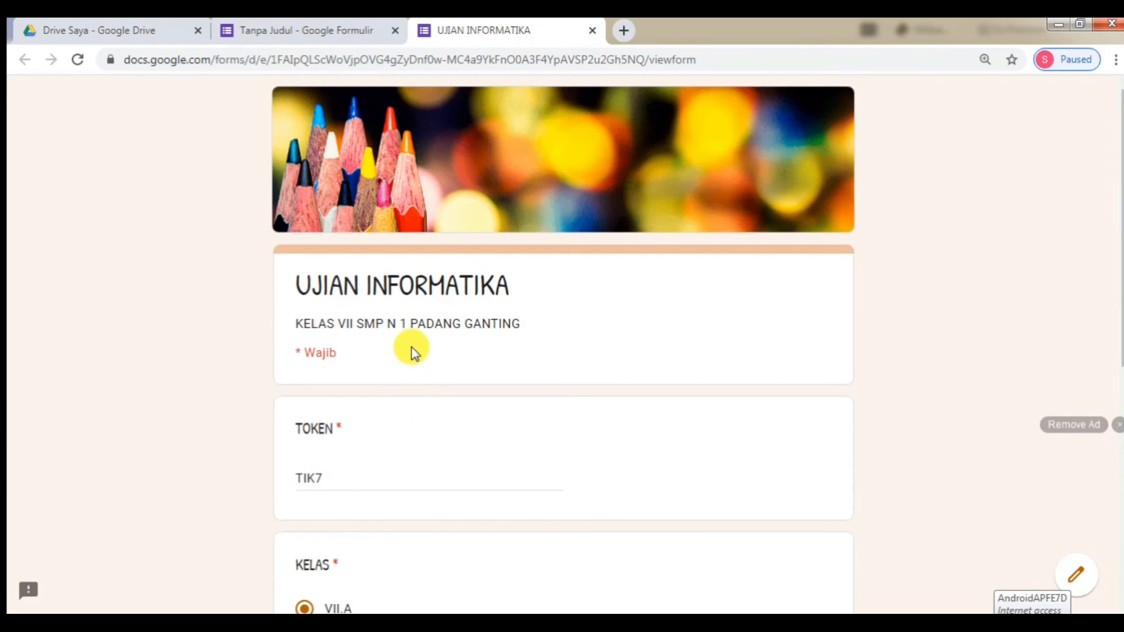
{"action": "scroll", "coordinate": [410, 349], "scroll_direction": "down", "scroll_amount": 7}
{"action": "scroll", "coordinate": [557, 414], "scroll_direction": "up", "scroll_amount": 7}
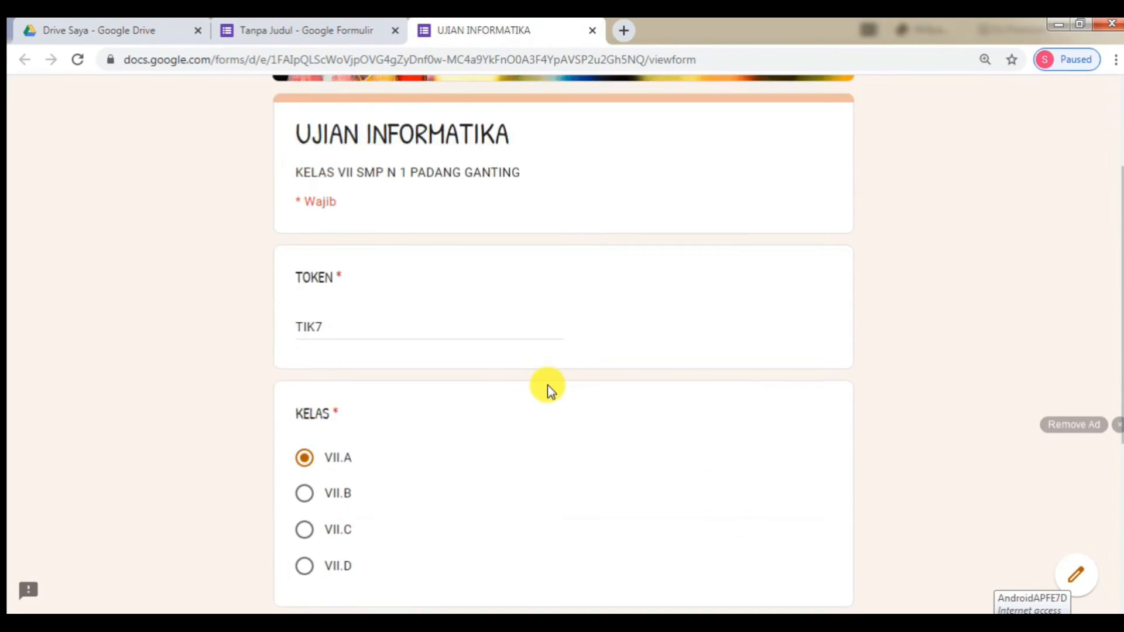
{"action": "scroll", "coordinate": [494, 402], "scroll_direction": "down", "scroll_amount": 4}
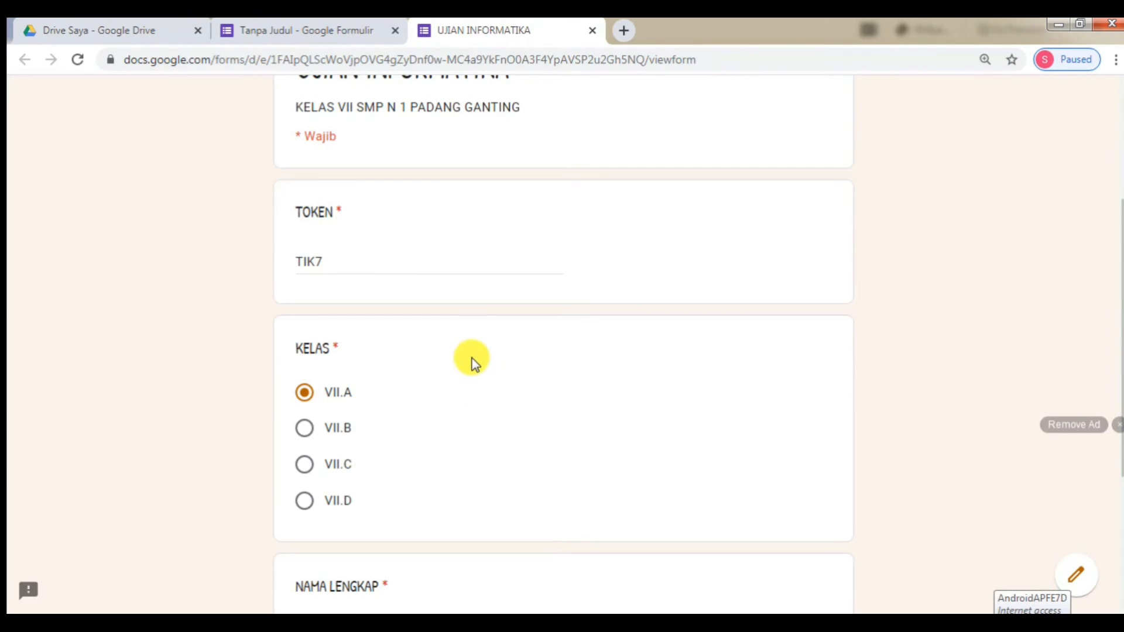
{"action": "scroll", "coordinate": [479, 293], "scroll_direction": "up", "scroll_amount": 2}
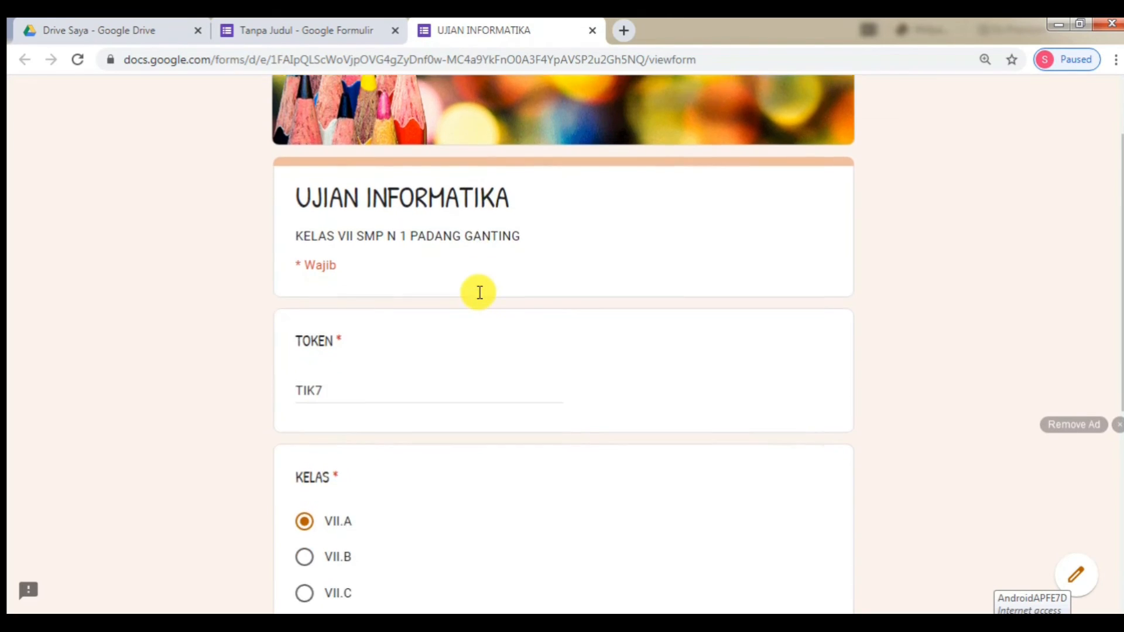
{"action": "scroll", "coordinate": [479, 292], "scroll_direction": "down", "scroll_amount": 4}
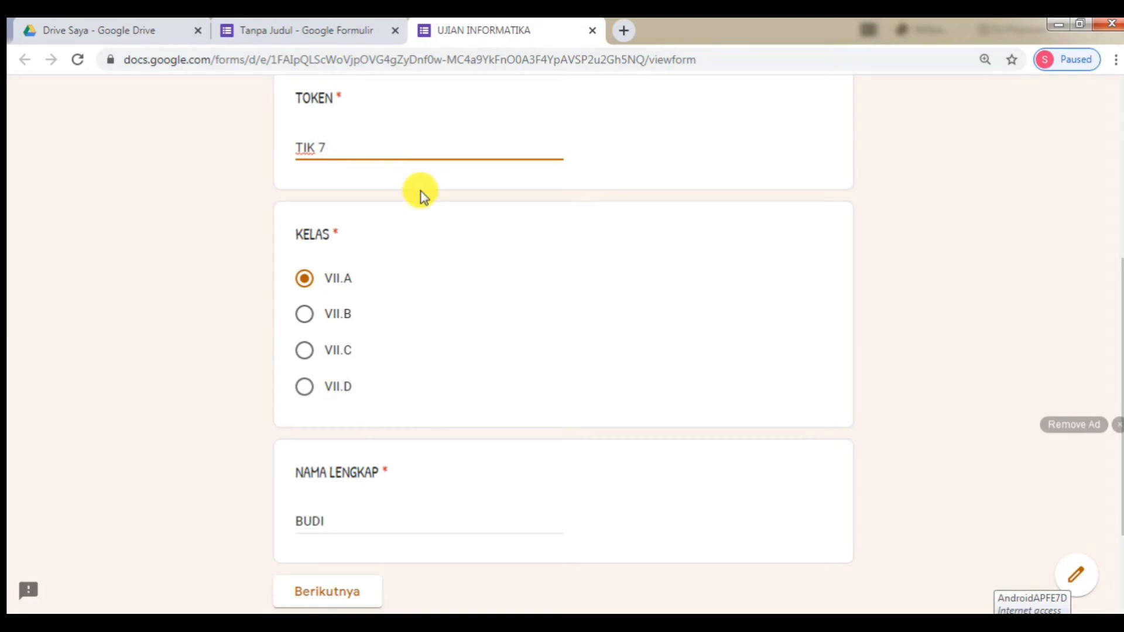
- Check the token validation rejects the wrong token, remove the extra space, and continue
{"action": "left_click", "coordinate": [412, 276]}
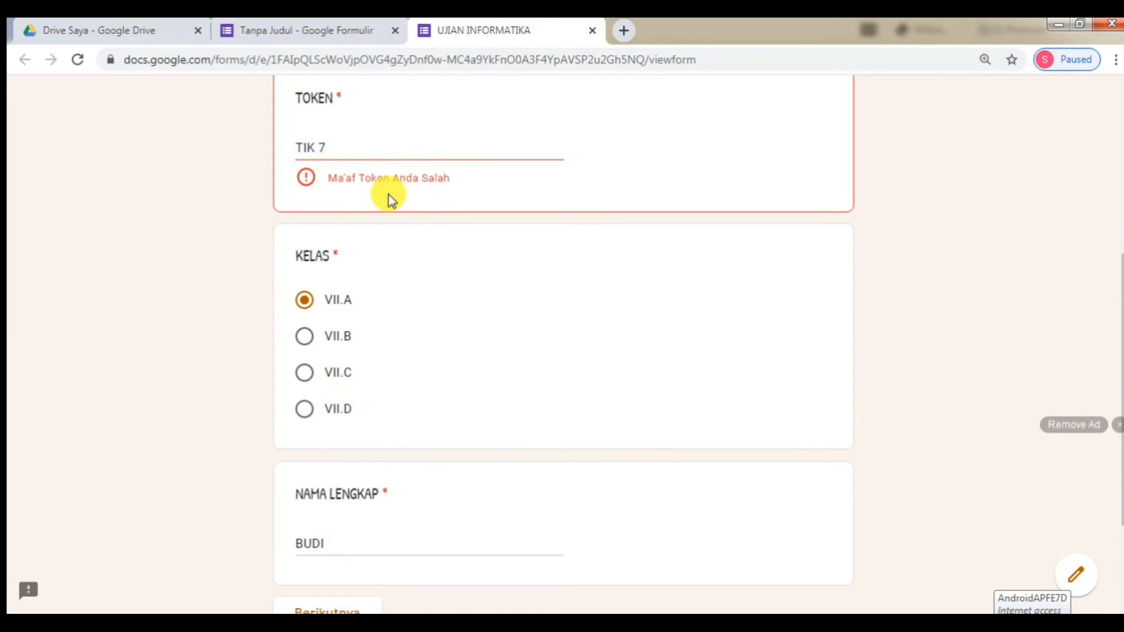
{"action": "left_click", "coordinate": [321, 145]}
{"action": "key", "text": "BackSpace"}
{"action": "scroll", "coordinate": [334, 173], "scroll_direction": "down", "scroll_amount": 3}
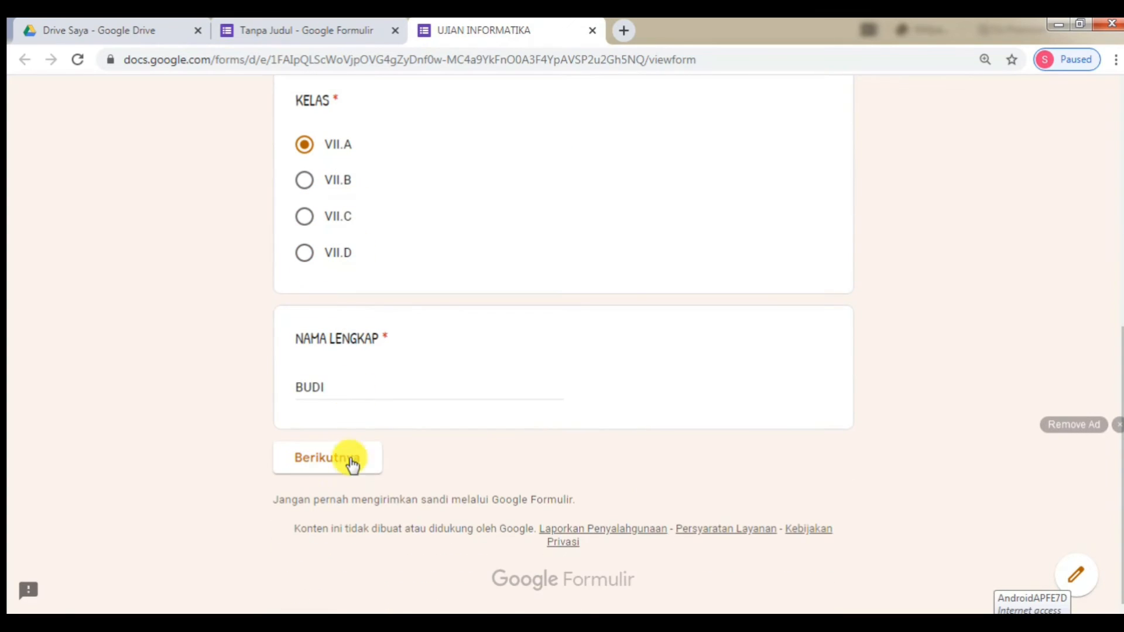
{"action": "left_click", "coordinate": [351, 458]}
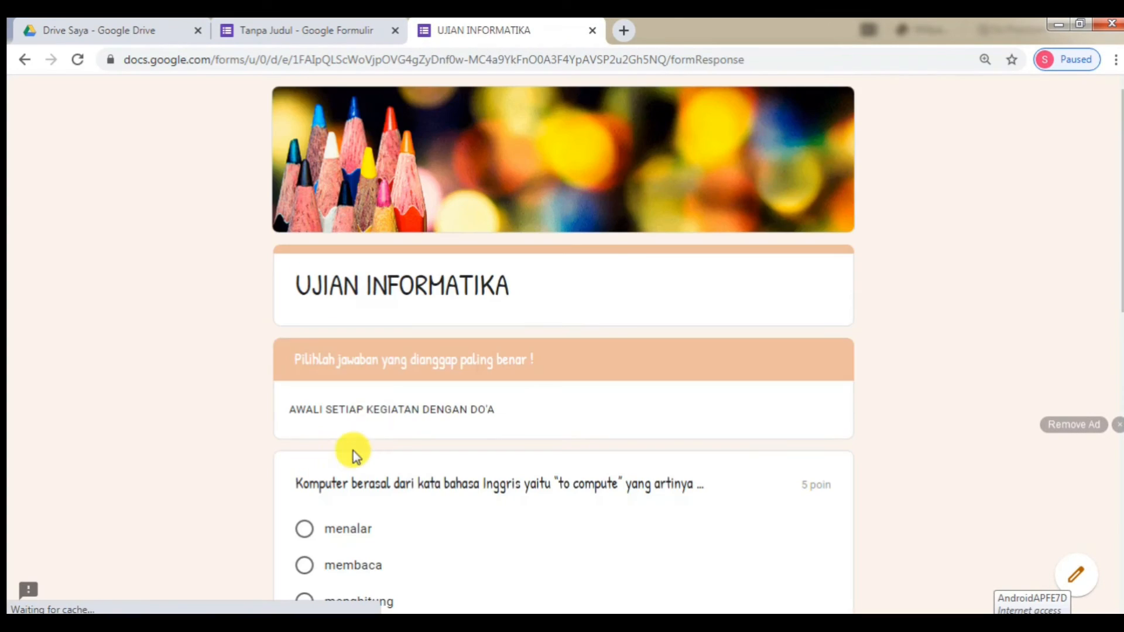
- Answer menghitung and keluaran, submit the test response, and open its score
{"action": "scroll", "coordinate": [496, 287], "scroll_direction": "down", "scroll_amount": 3}
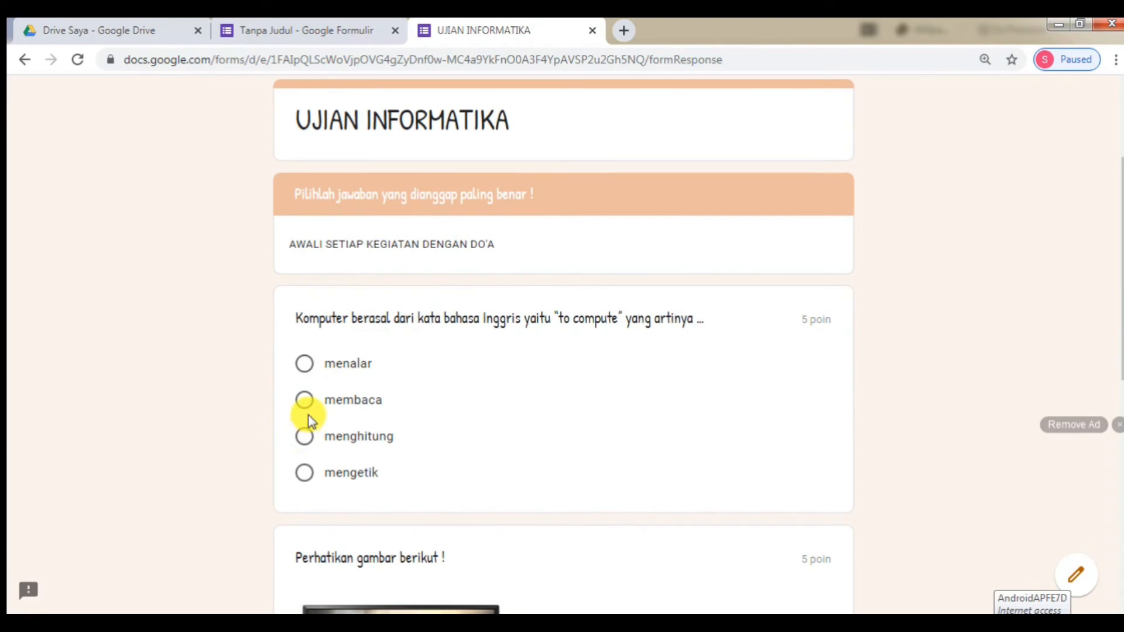
{"action": "left_click", "coordinate": [306, 437]}
{"action": "scroll", "coordinate": [645, 342], "scroll_direction": "down", "scroll_amount": 3}
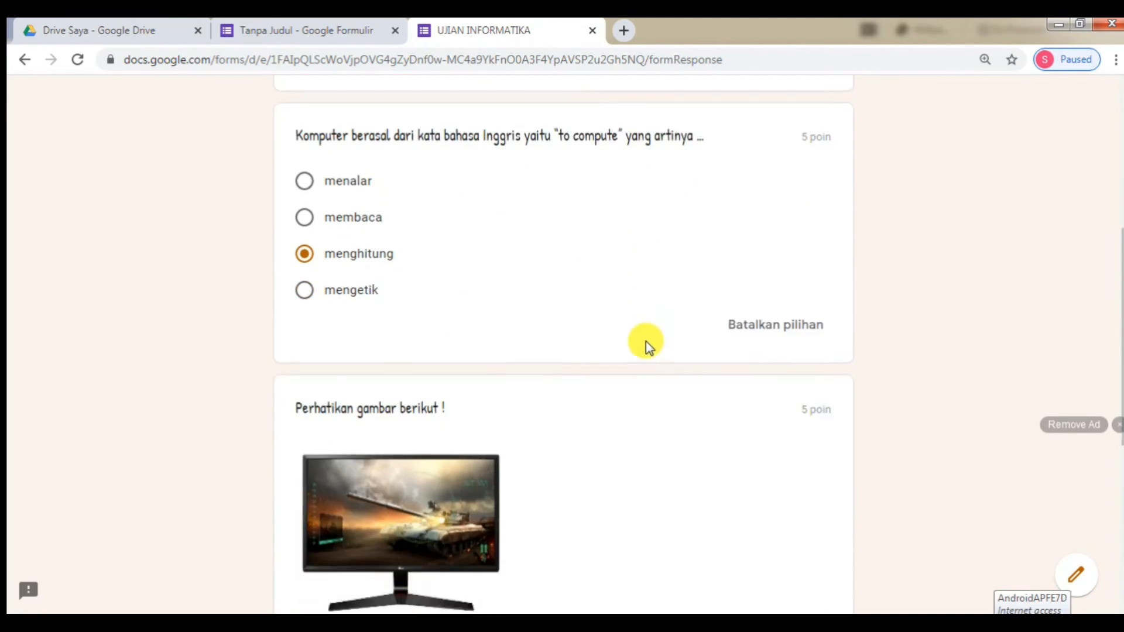
{"action": "scroll", "coordinate": [645, 342], "scroll_direction": "down", "scroll_amount": 4}
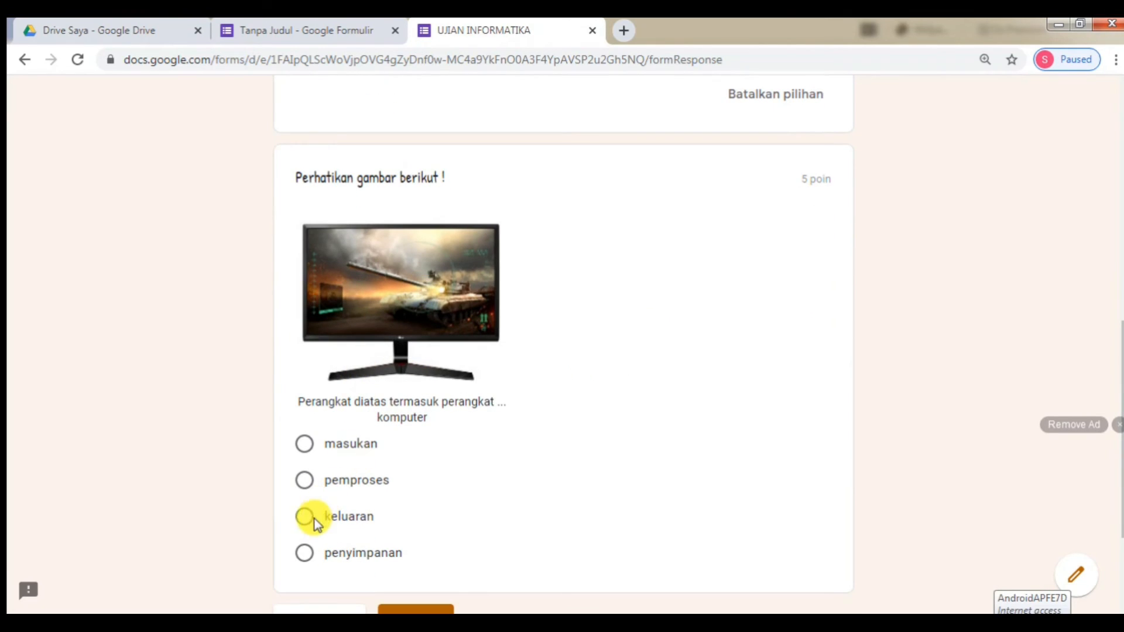
{"action": "left_click", "coordinate": [304, 516]}
{"action": "scroll", "coordinate": [758, 328], "scroll_direction": "down", "scroll_amount": 3}
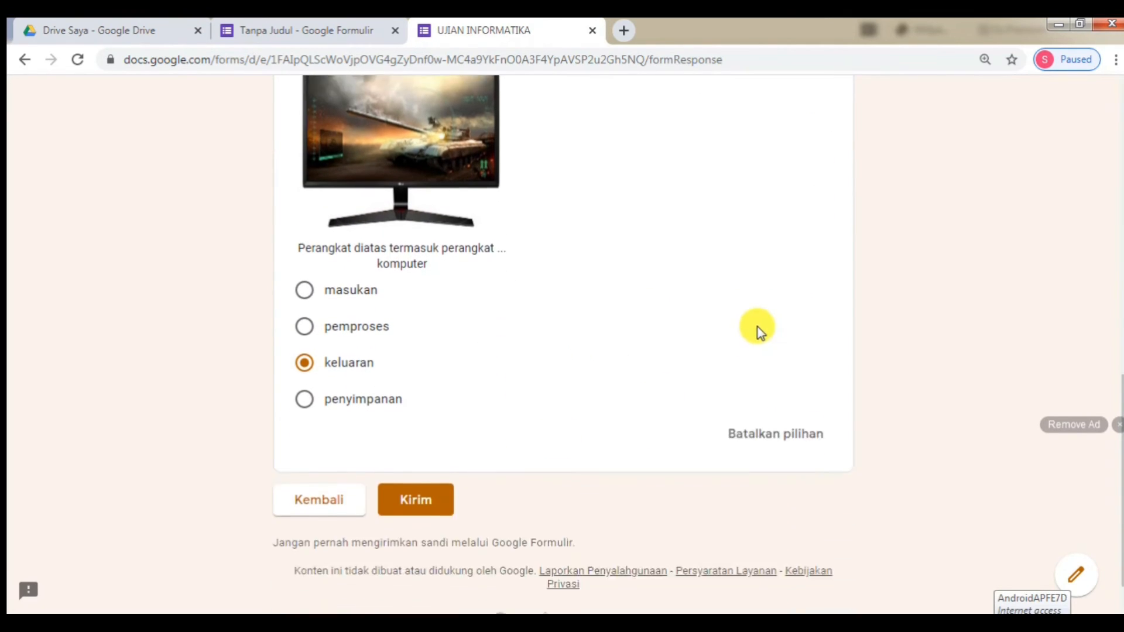
{"action": "left_click", "coordinate": [408, 459]}
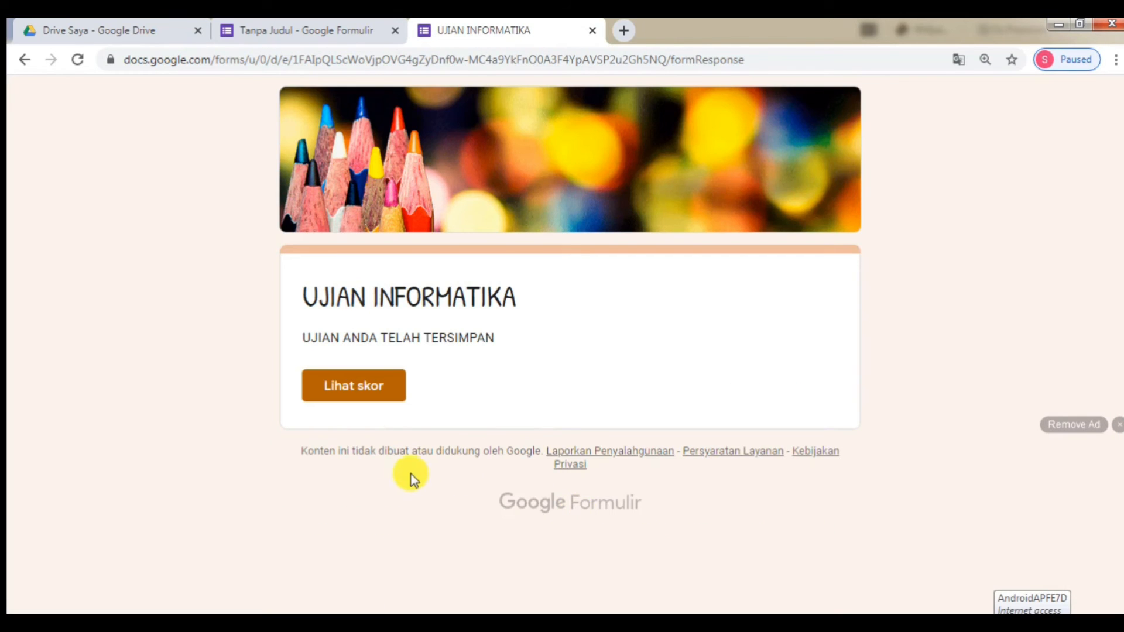
{"action": "left_click", "coordinate": [381, 399]}
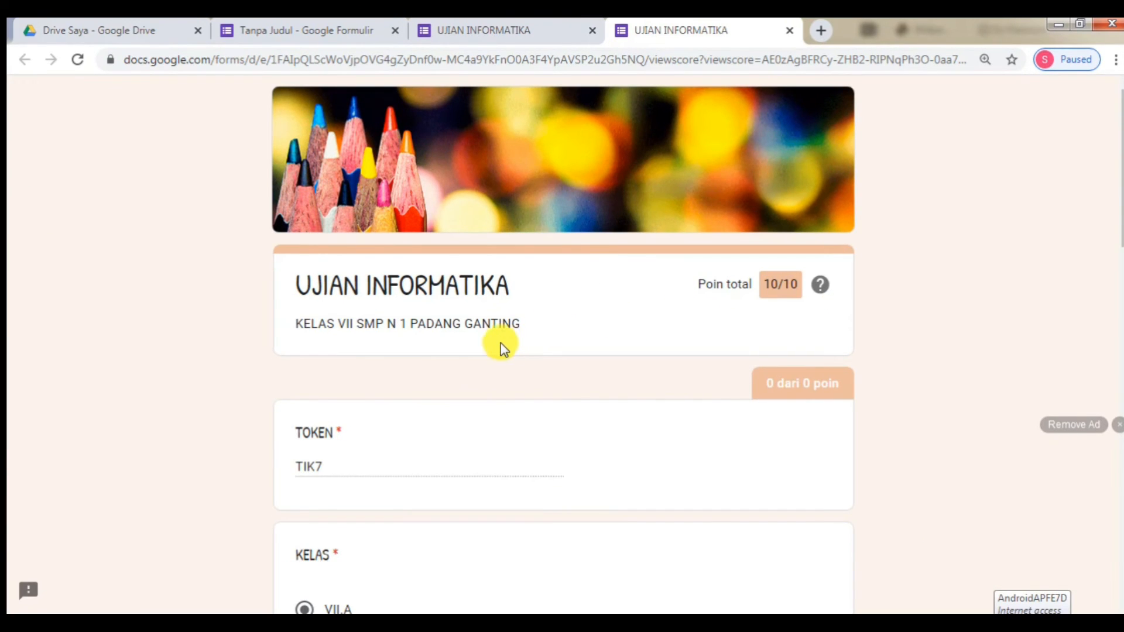
- Review the 10/10 scored answers, then close the score and preview tabs
{"action": "scroll", "coordinate": [515, 337], "scroll_direction": "down", "scroll_amount": 4}
{"action": "scroll", "coordinate": [515, 337], "scroll_direction": "down", "scroll_amount": 15}
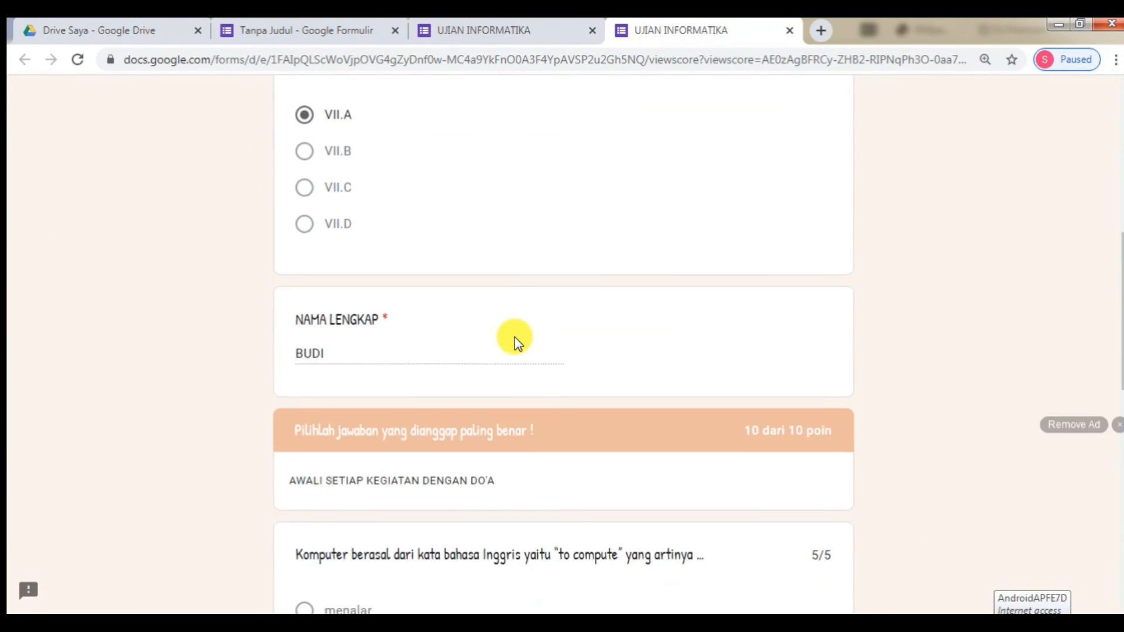
{"action": "scroll", "coordinate": [514, 339], "scroll_direction": "up", "scroll_amount": 20}
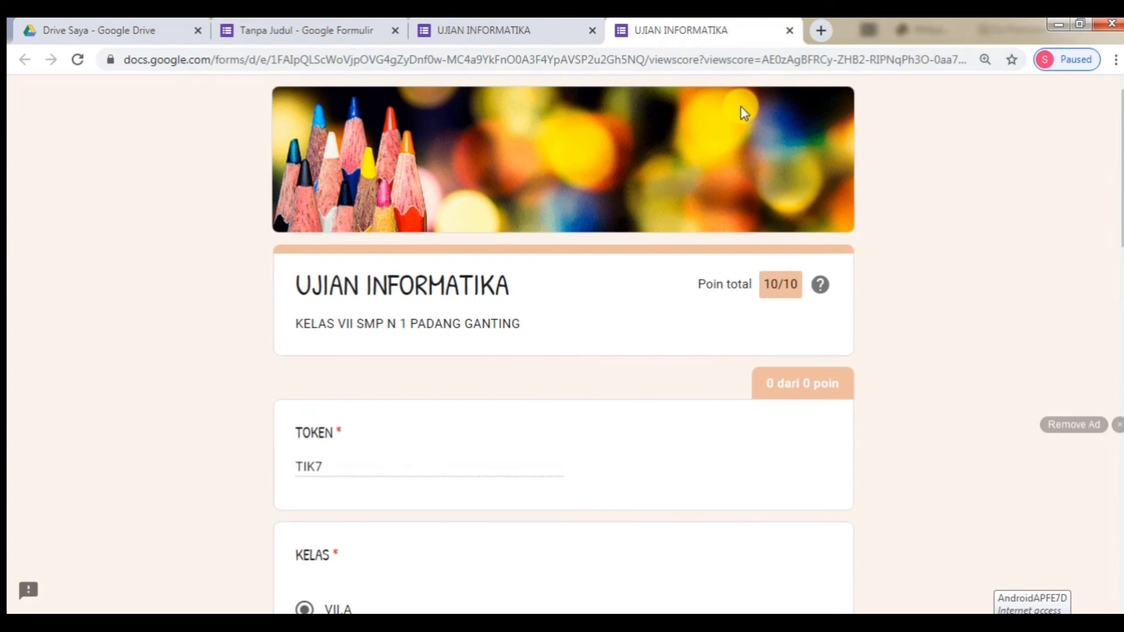
{"action": "scroll", "coordinate": [814, 364], "scroll_direction": "down", "scroll_amount": 12}
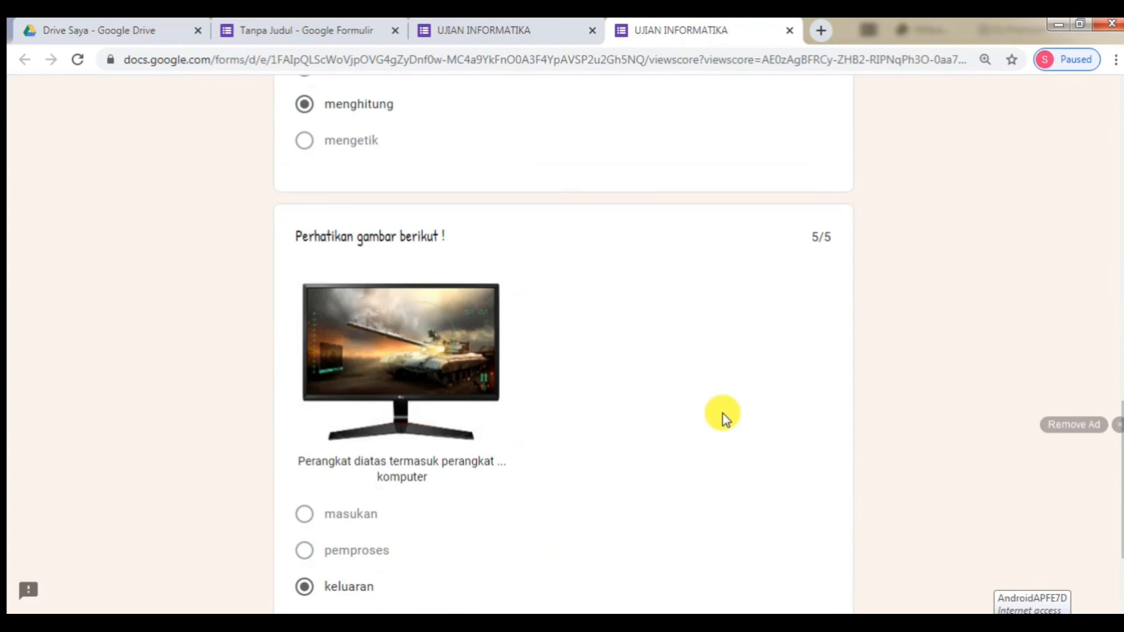
{"action": "scroll", "coordinate": [723, 415], "scroll_direction": "down", "scroll_amount": 3}
{"action": "scroll", "coordinate": [720, 410], "scroll_direction": "up", "scroll_amount": 9}
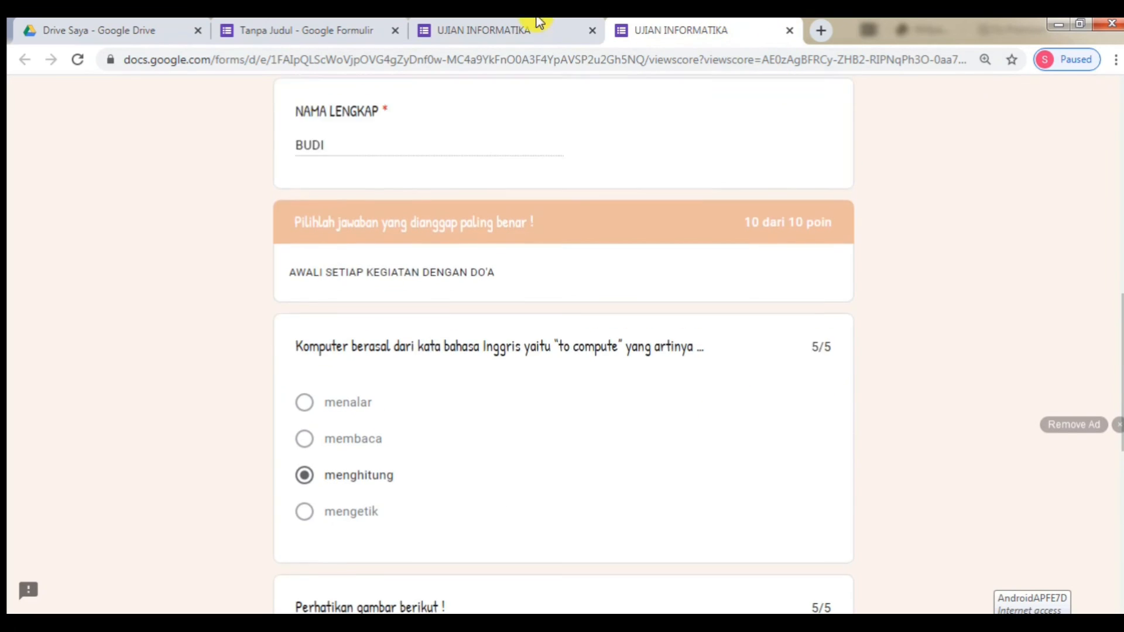
{"action": "left_click", "coordinate": [789, 30]}
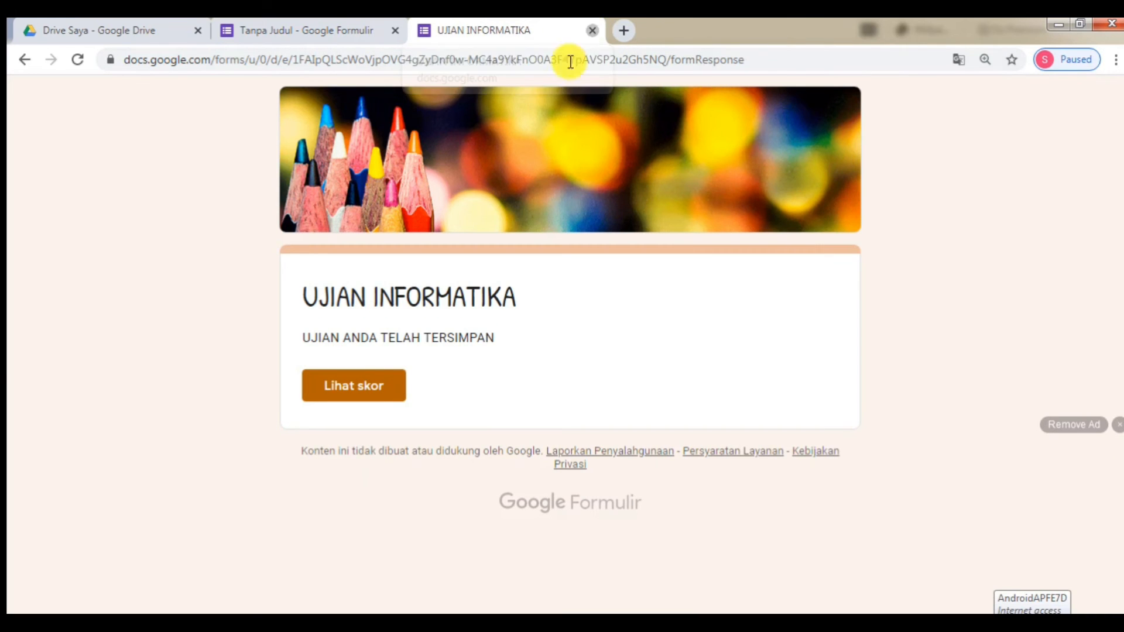
{"action": "left_click", "coordinate": [592, 30]}
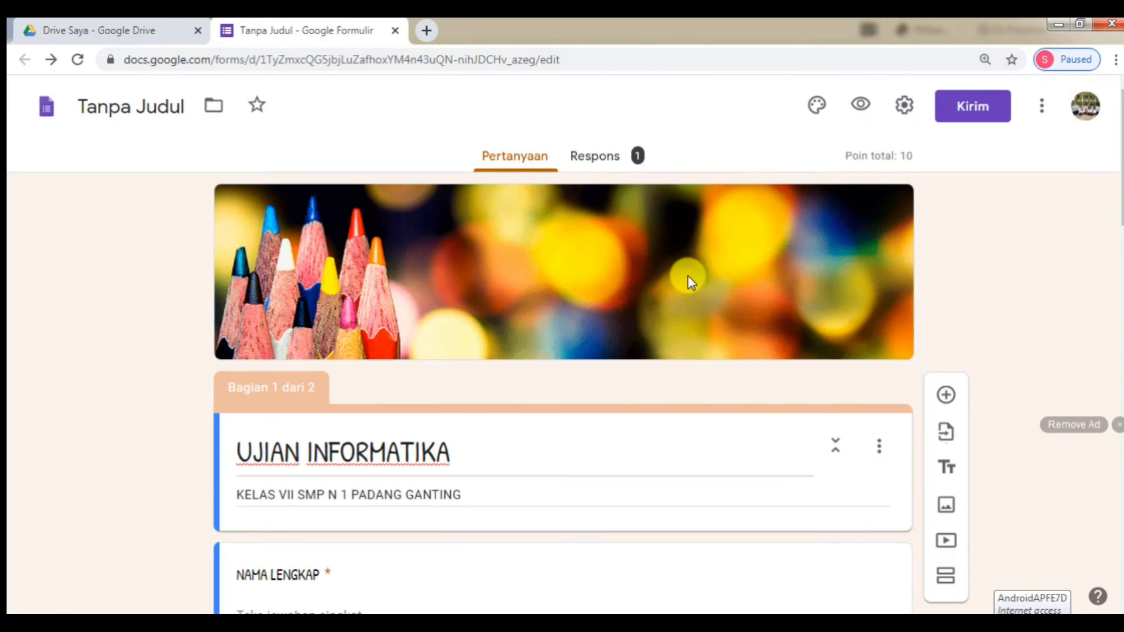
{"action": "scroll", "coordinate": [684, 280], "scroll_direction": "down", "scroll_amount": 3}
{"action": "scroll", "coordinate": [689, 276], "scroll_direction": "up", "scroll_amount": 3}
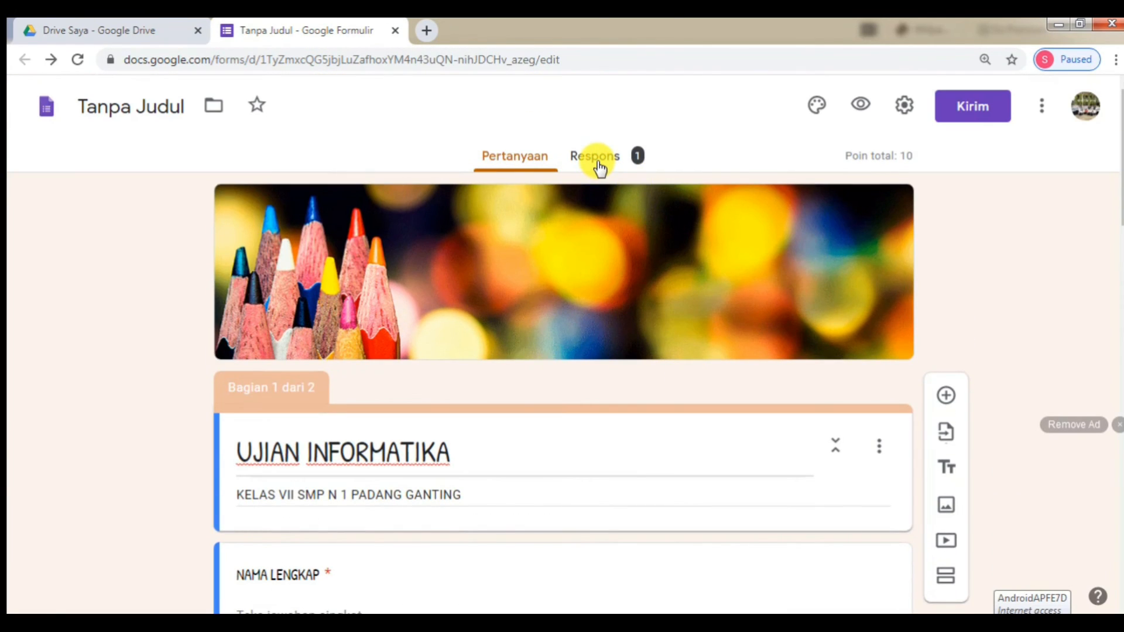
{"action": "left_click", "coordinate": [600, 167]}
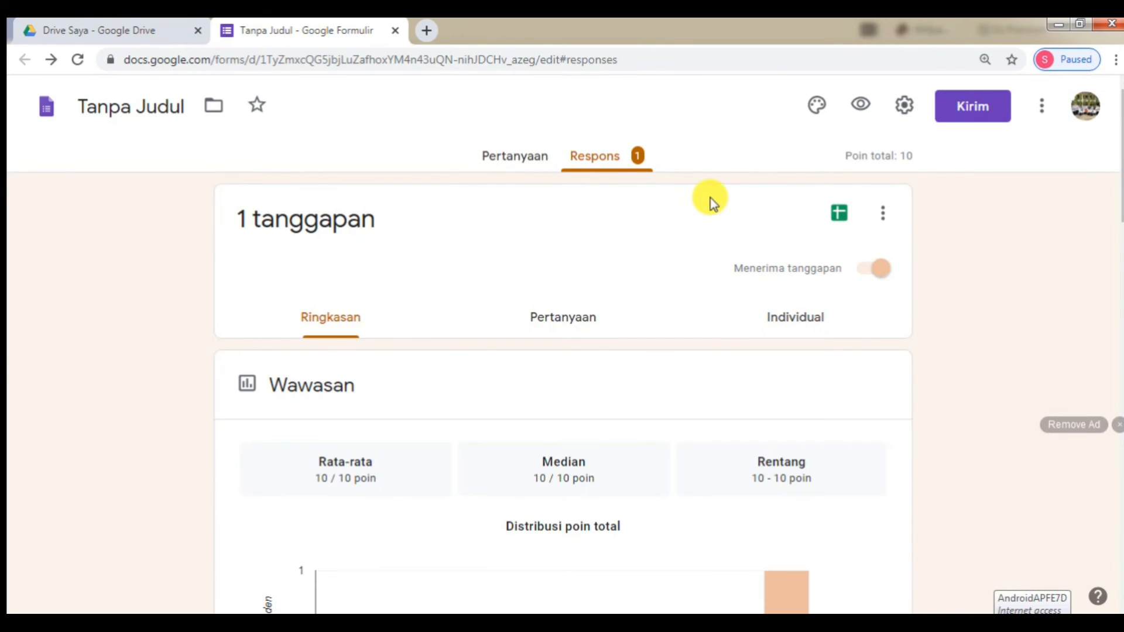
{"action": "scroll", "coordinate": [642, 227], "scroll_direction": "down", "scroll_amount": 10}
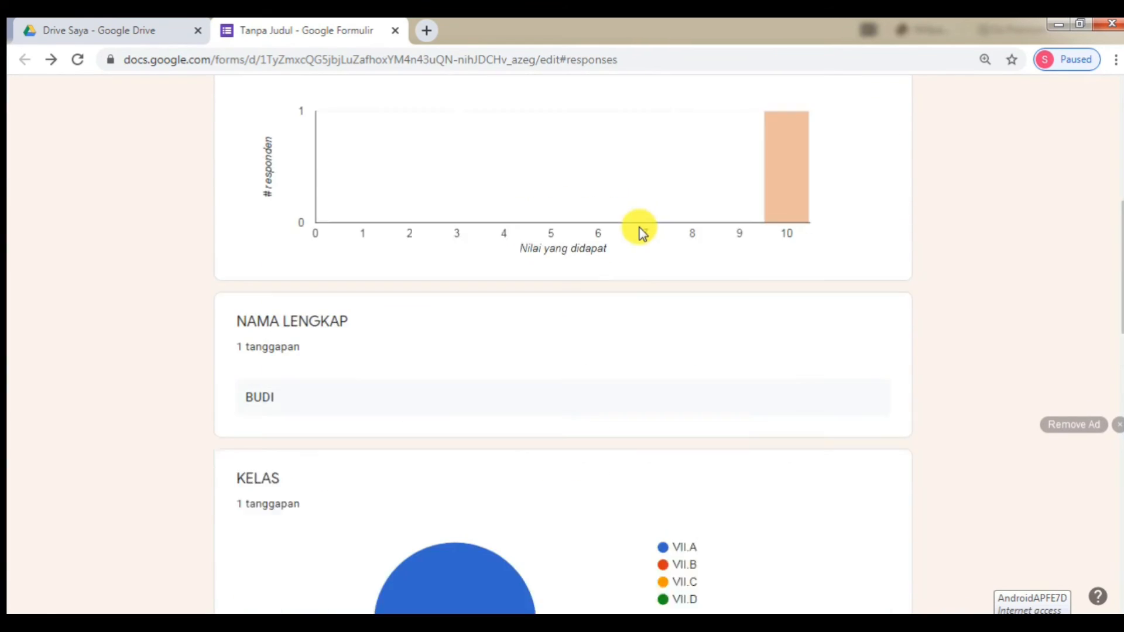
{"action": "scroll", "coordinate": [641, 233], "scroll_direction": "up", "scroll_amount": 10}
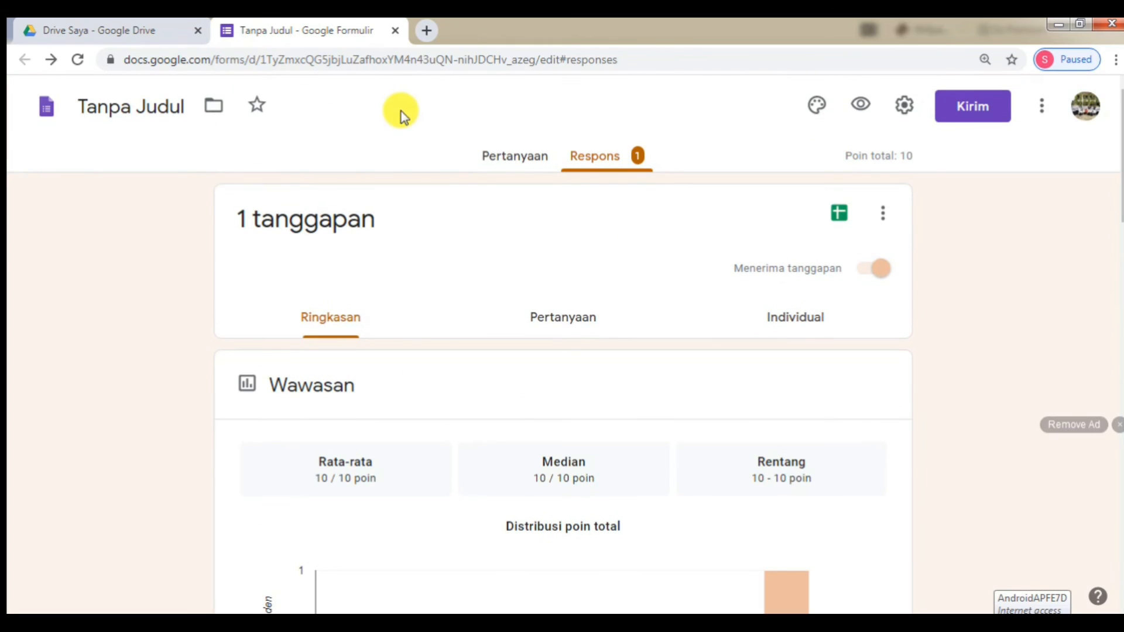
{"action": "left_click", "coordinate": [501, 160]}
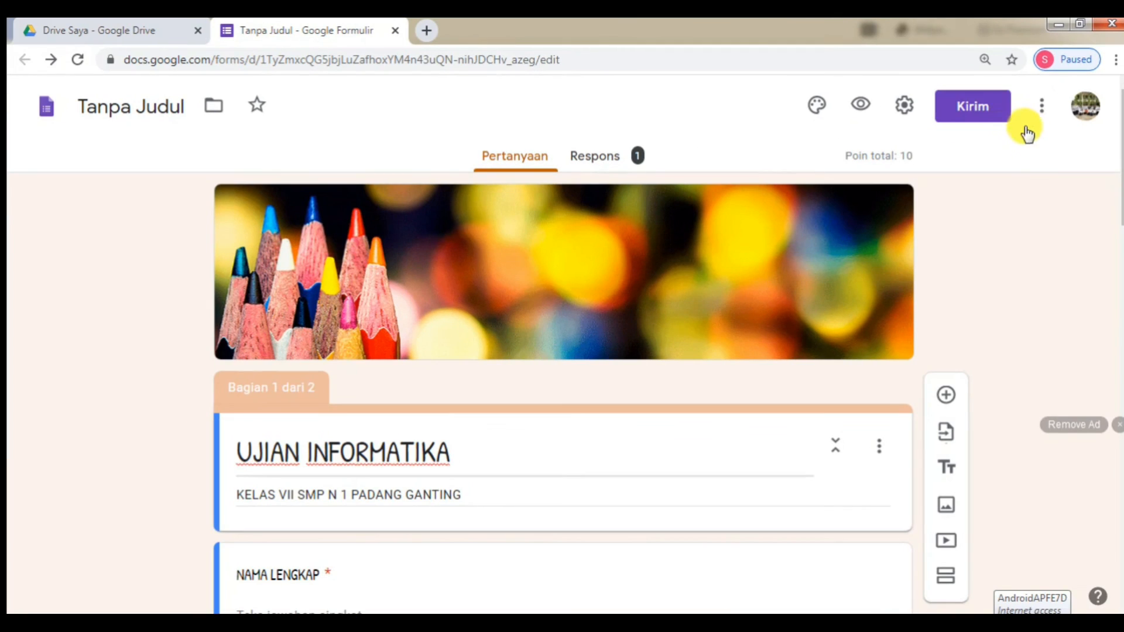
- Copy the quiz's shortened forms.gle share link and switch to the WhatsApp window
{"action": "left_click", "coordinate": [983, 114]}
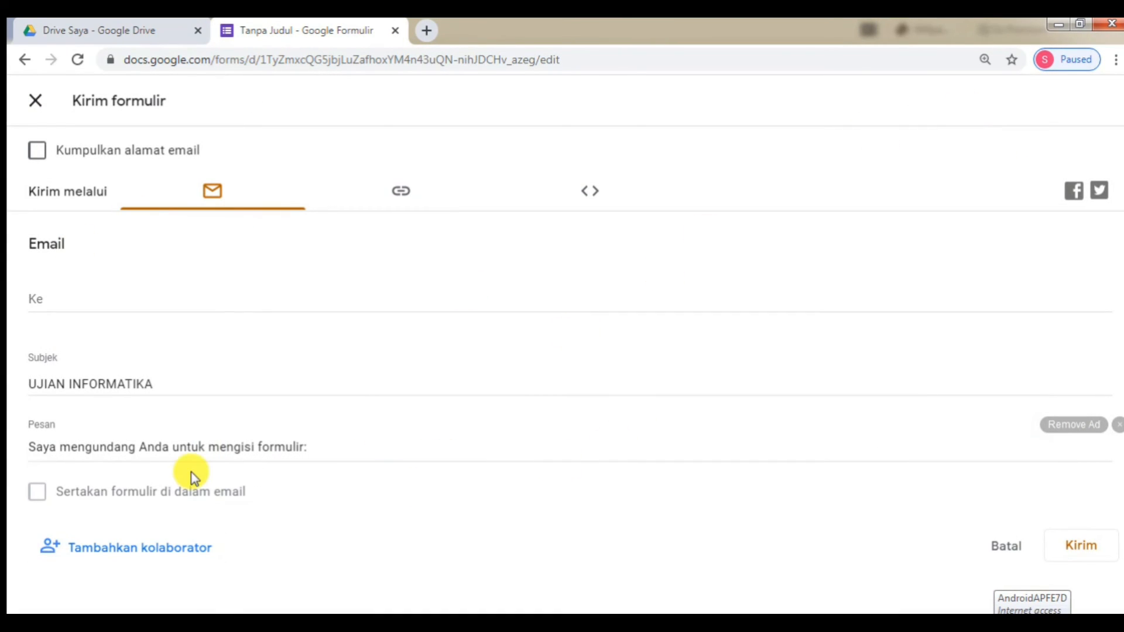
{"action": "left_click", "coordinate": [404, 198]}
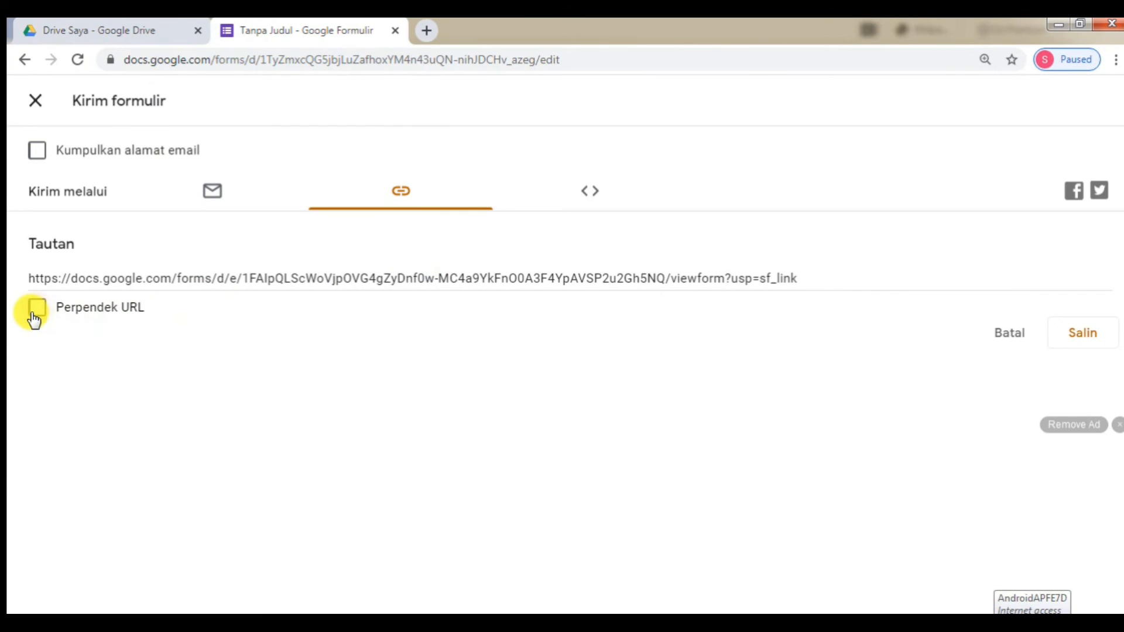
{"action": "left_click", "coordinate": [36, 310]}
{"action": "key", "text": "ctrl+c"}
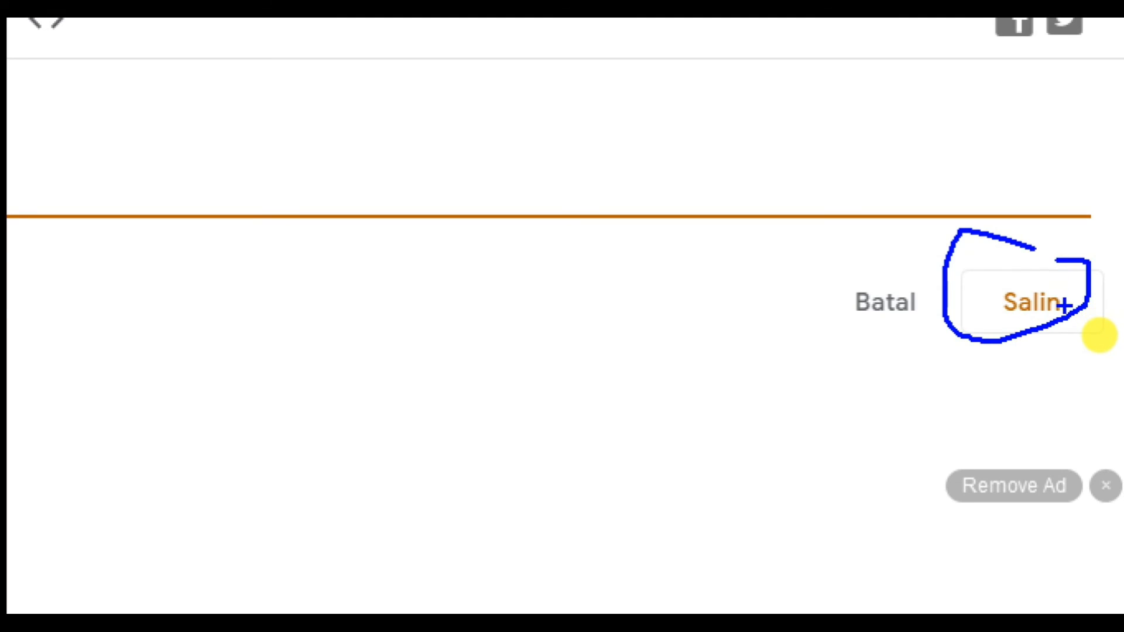
{"action": "left_click", "coordinate": [1040, 315]}
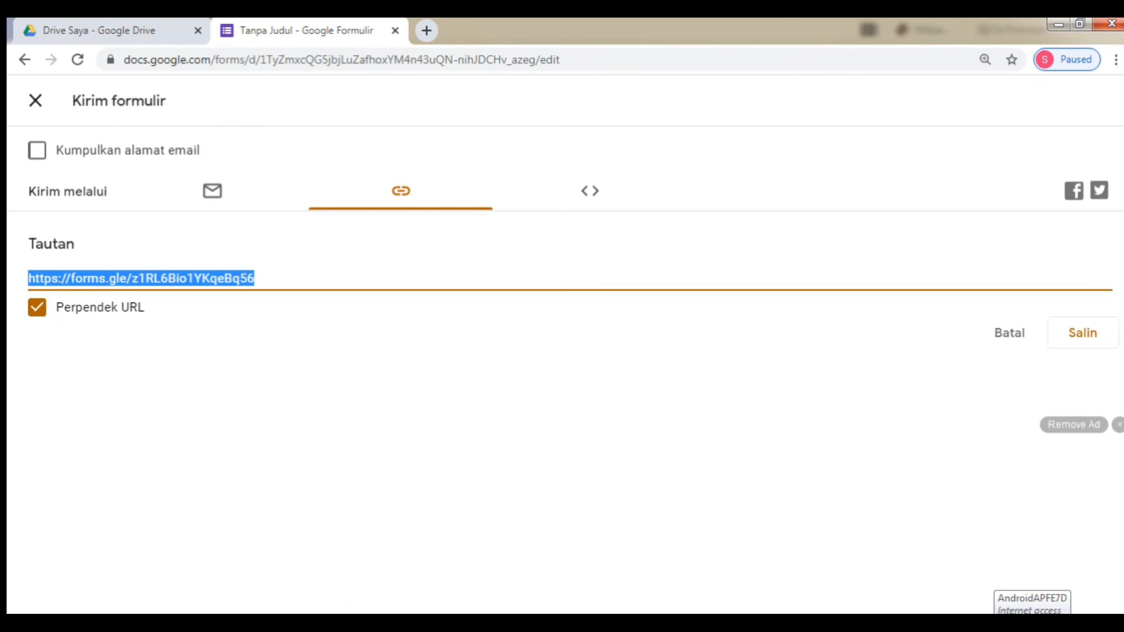
{"action": "left_click", "coordinate": [163, 582]}
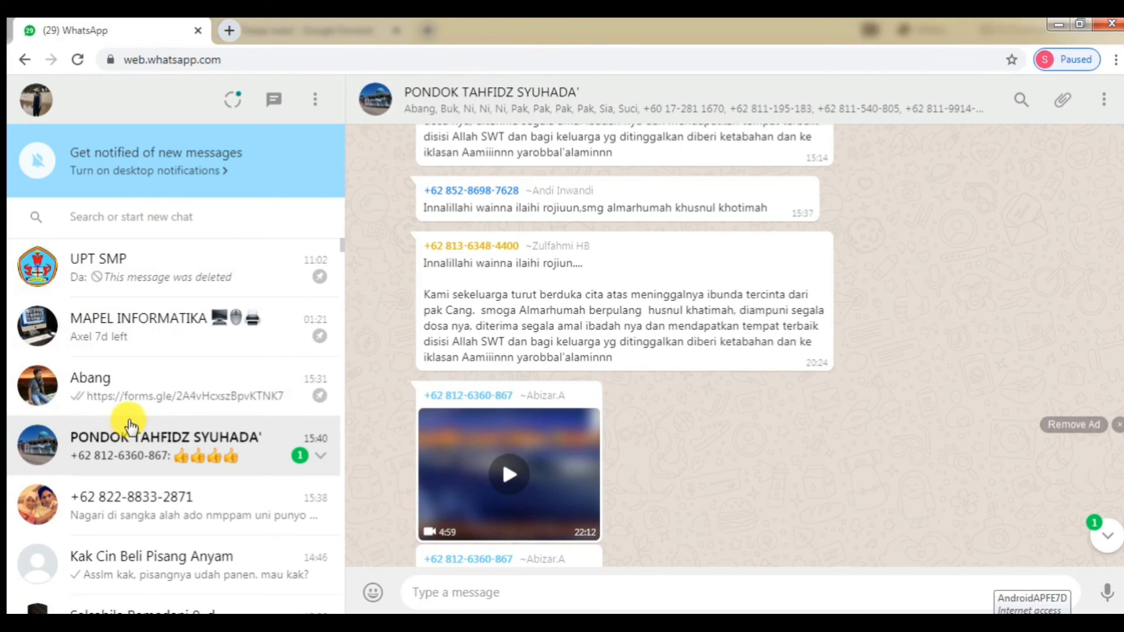
- Paste and send the shortened quiz link in the contact's WhatsApp chat, then return to Forms
{"action": "left_click", "coordinate": [131, 397]}
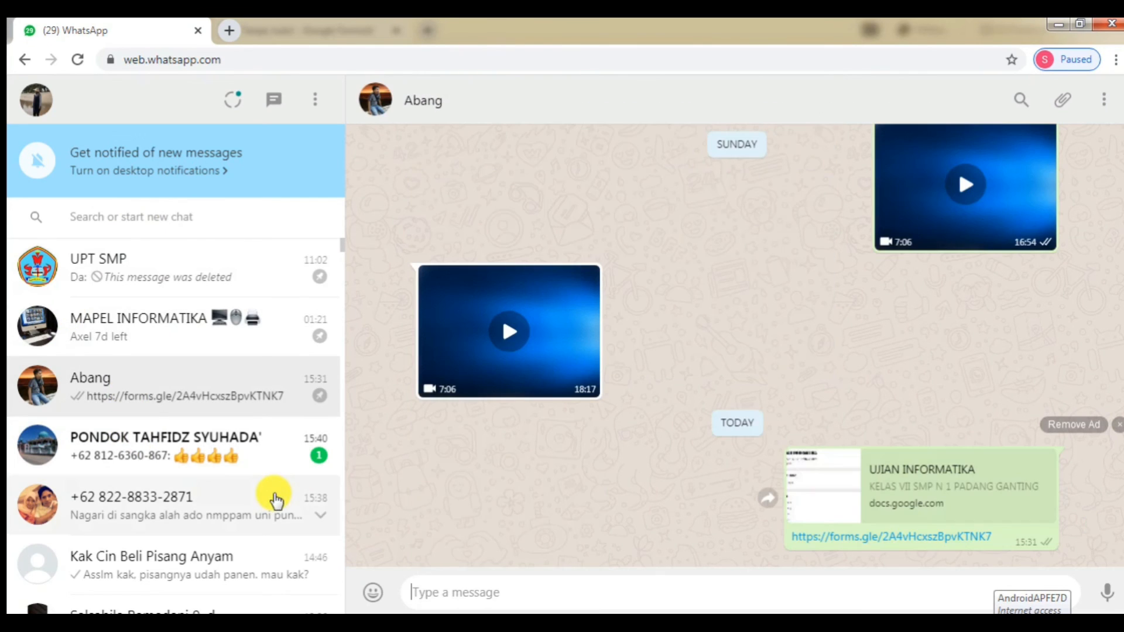
{"action": "right_click", "coordinate": [435, 591]}
{"action": "left_click", "coordinate": [472, 461]}
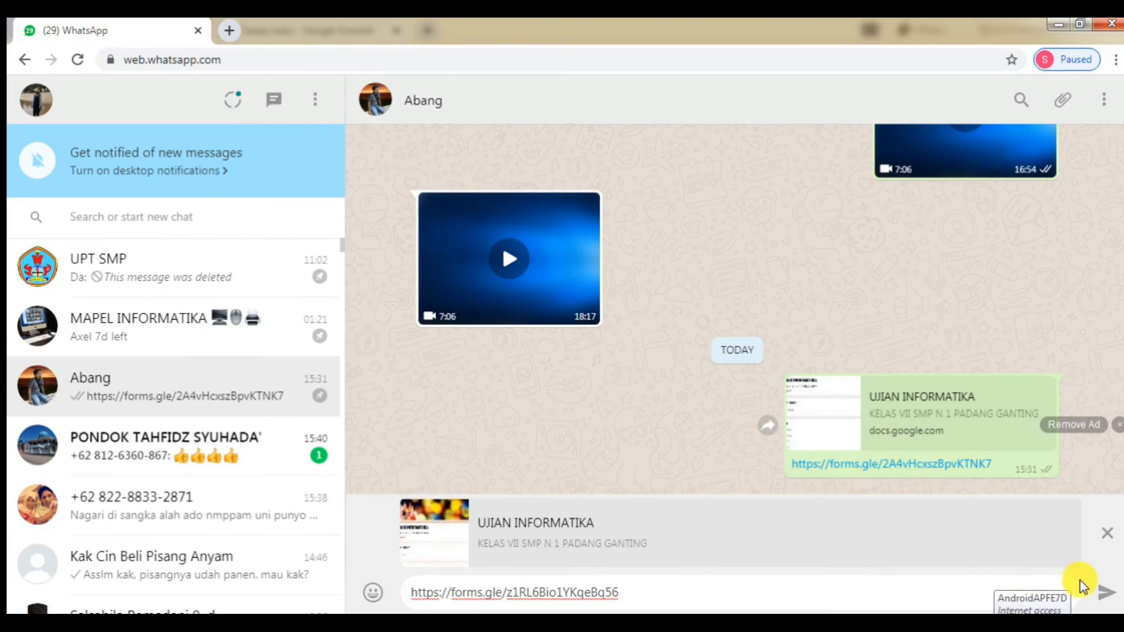
{"action": "key", "text": "Return"}
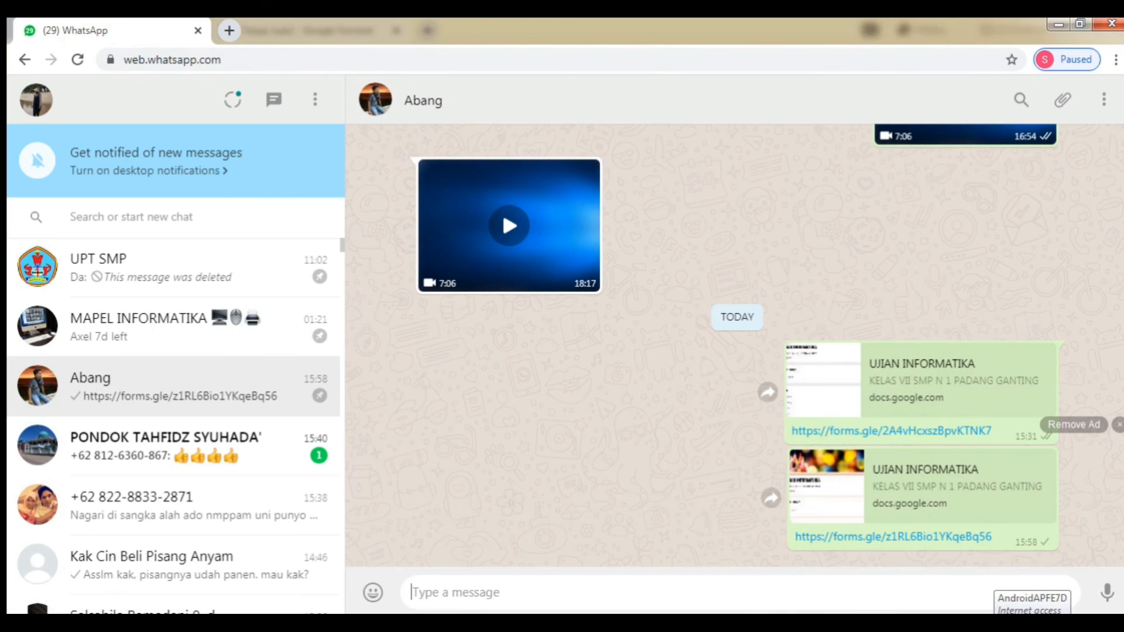
{"action": "left_click", "coordinate": [289, 574]}
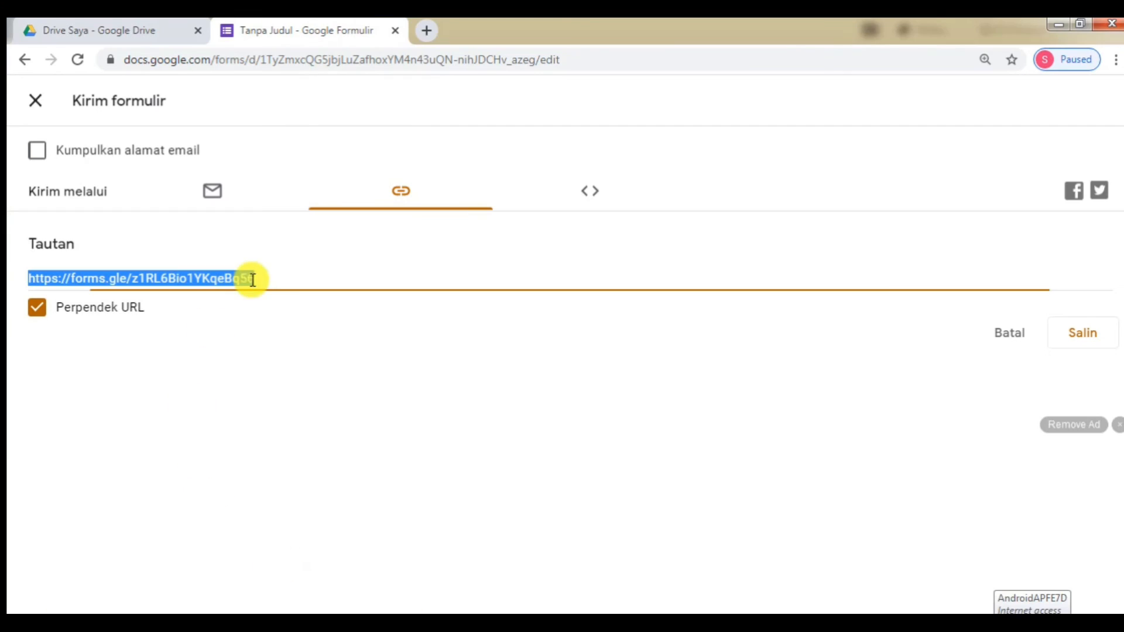
- Close the Kirim formulir dialog and the Google Forms editor tab, returning to My Drive
{"action": "left_click", "coordinate": [37, 110]}
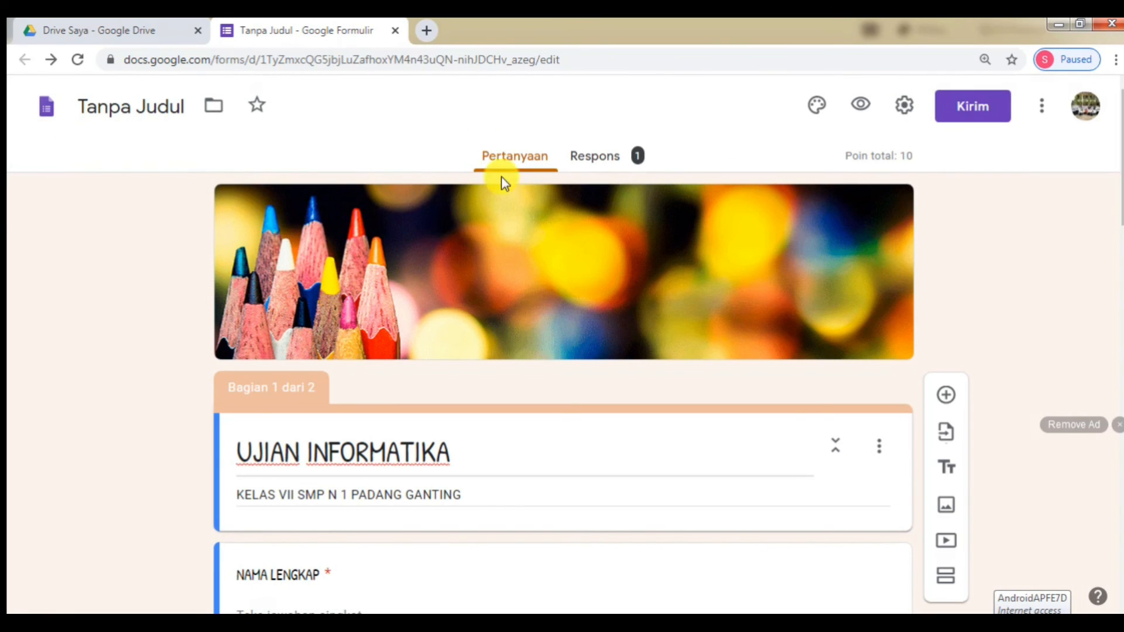
{"action": "scroll", "coordinate": [507, 329], "scroll_direction": "down", "scroll_amount": 5}
{"action": "scroll", "coordinate": [527, 321], "scroll_direction": "down", "scroll_amount": 5}
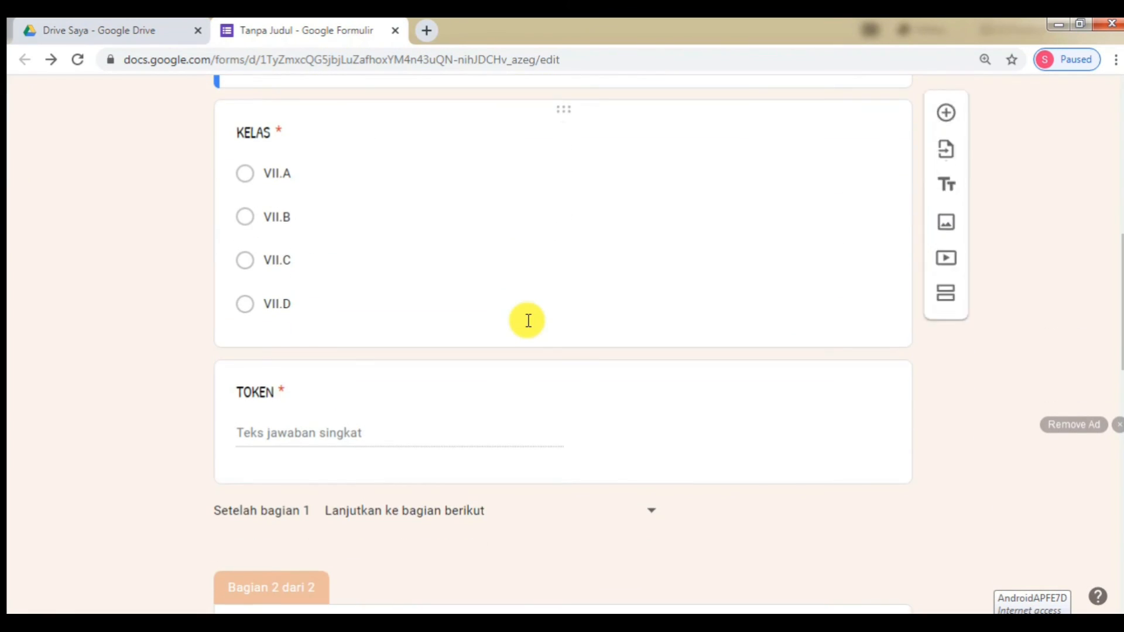
{"action": "scroll", "coordinate": [526, 321], "scroll_direction": "up", "scroll_amount": 9}
{"action": "scroll", "coordinate": [527, 320], "scroll_direction": "up", "scroll_amount": 1}
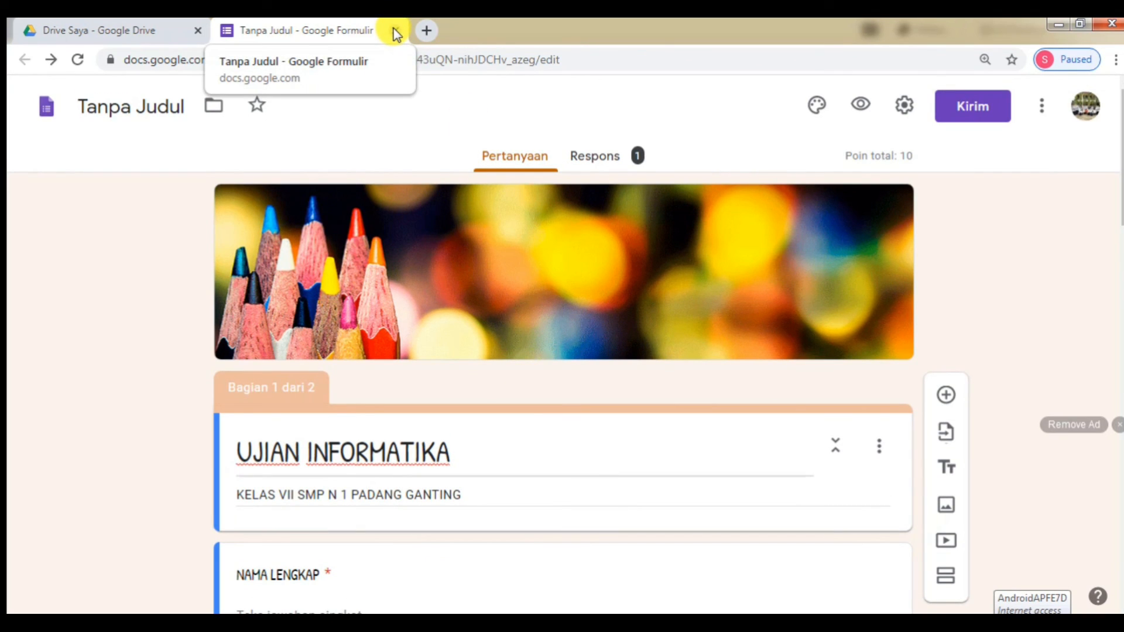
{"action": "left_click", "coordinate": [396, 30]}
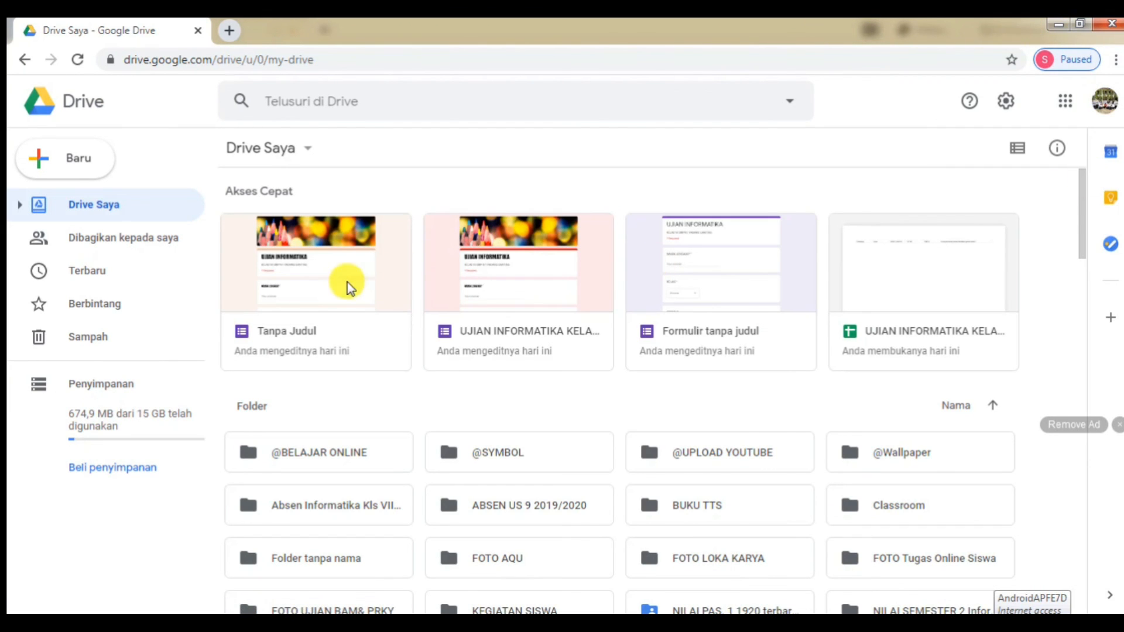
- Rename the 'Tanpa Judul' form in Drive to 'UJIAN INFORMATIKA VII'
{"action": "right_click", "coordinate": [290, 335]}
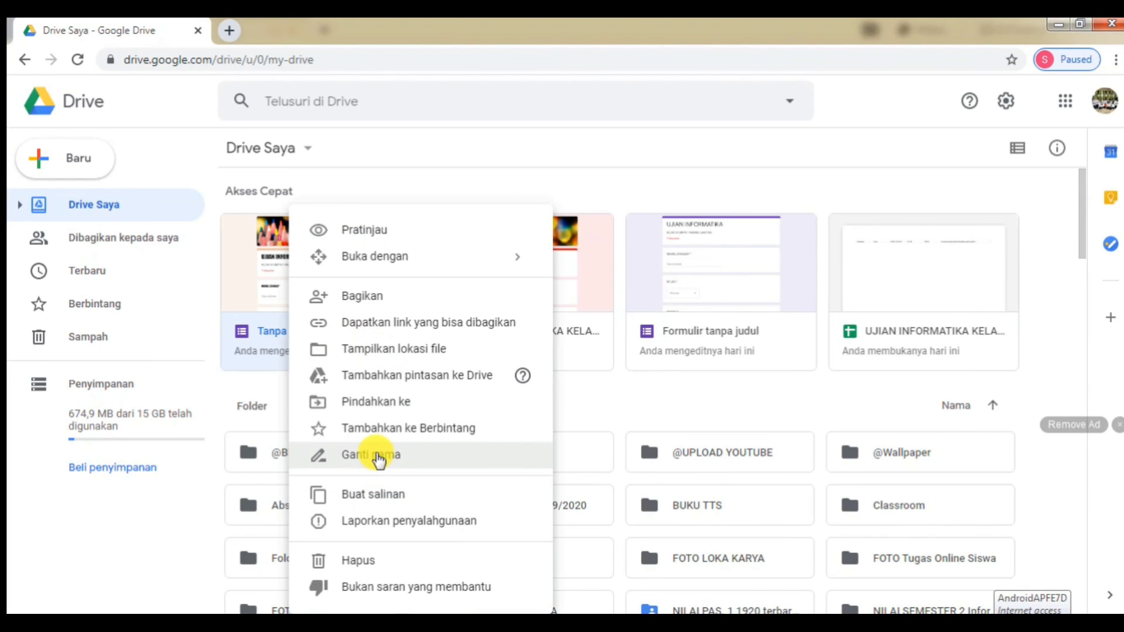
{"action": "left_click", "coordinate": [378, 460]}
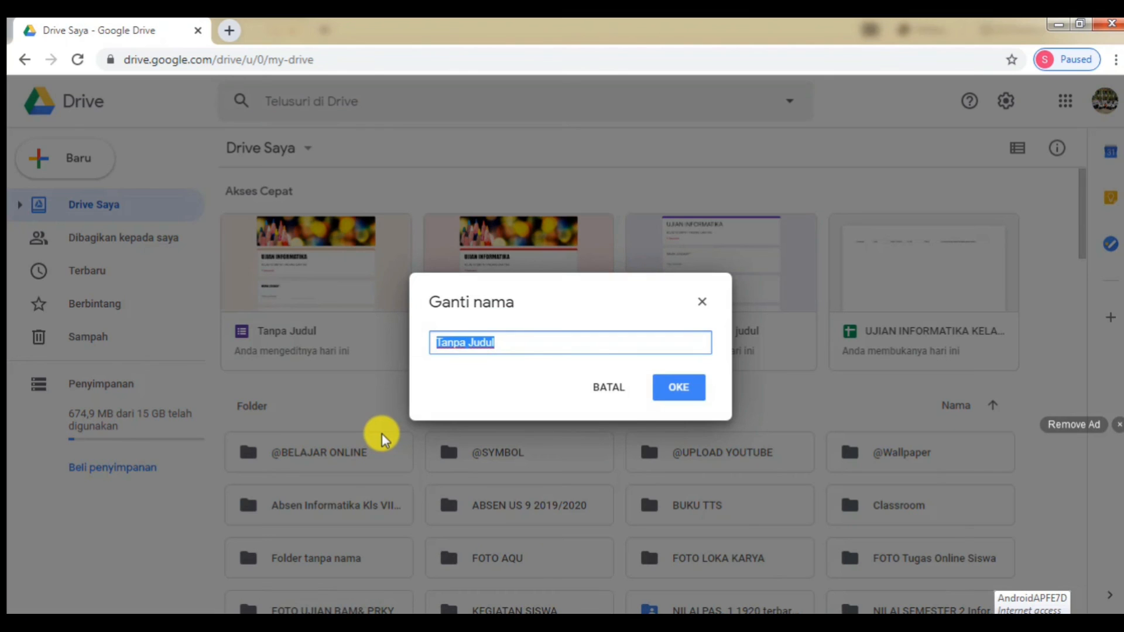
{"action": "type", "text": "UJIA"}
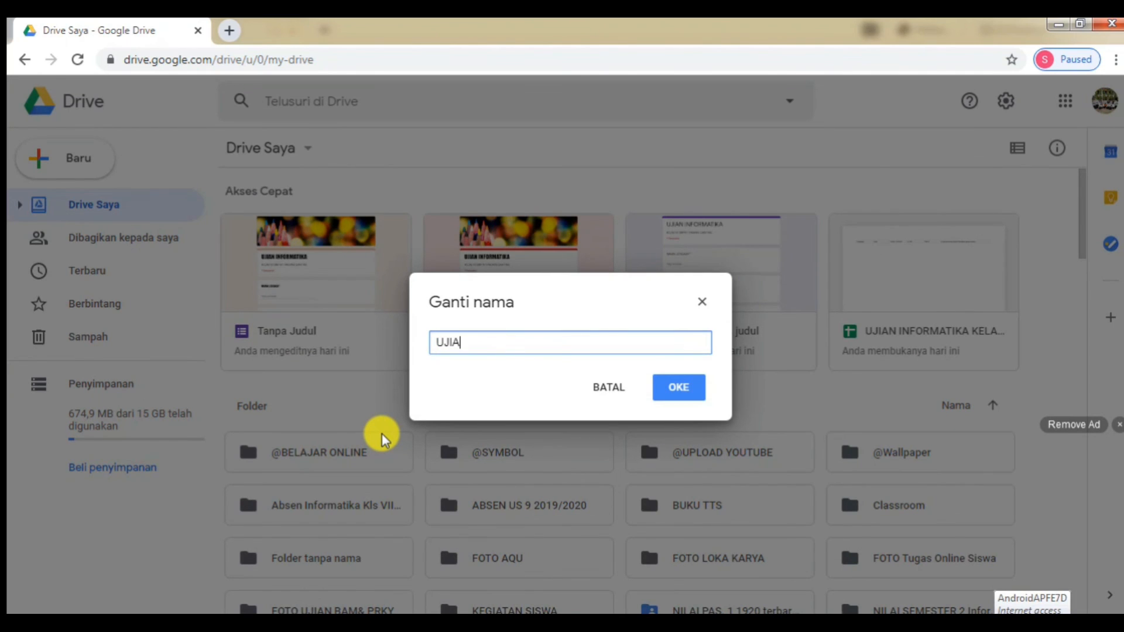
{"action": "type", "text": "N INFORNAT"}
{"action": "key", "text": "BackSpace"}
{"action": "key", "text": "BackSpace"}
{"action": "key", "text": "BackSpace"}
{"action": "type", "text": "MATIKA"}
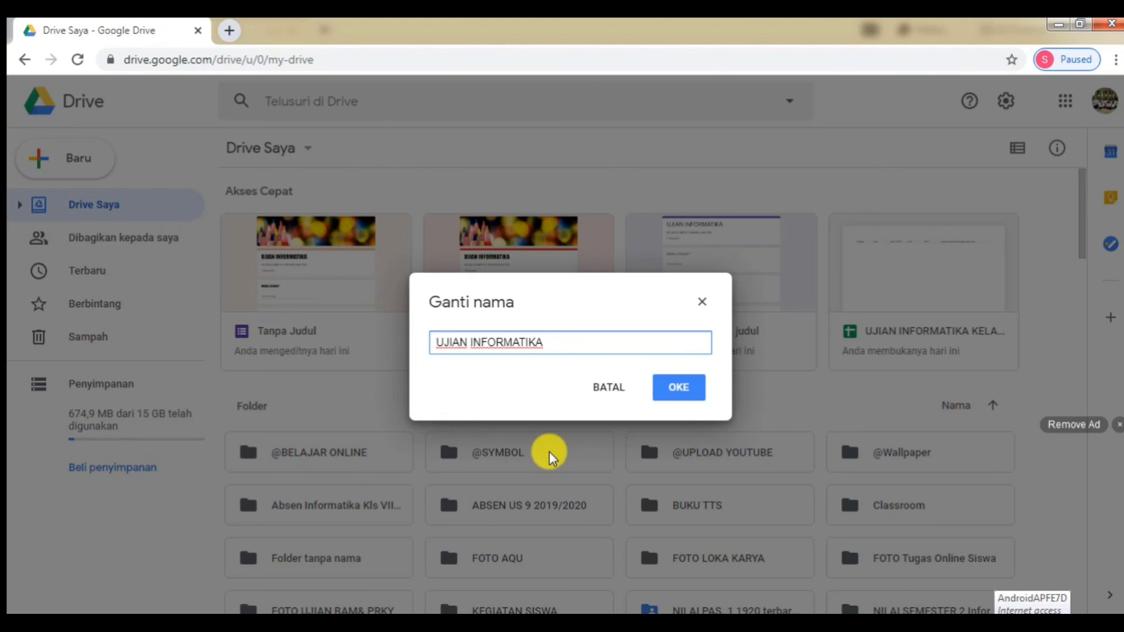
{"action": "type", "text": " VII"}
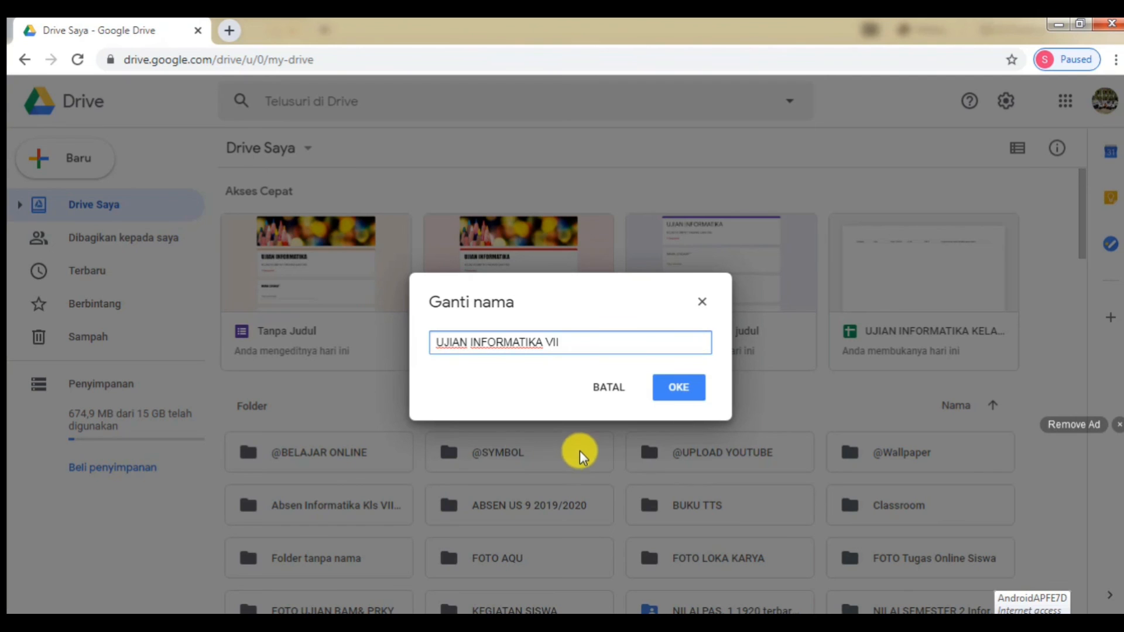
{"action": "left_click", "coordinate": [685, 391]}
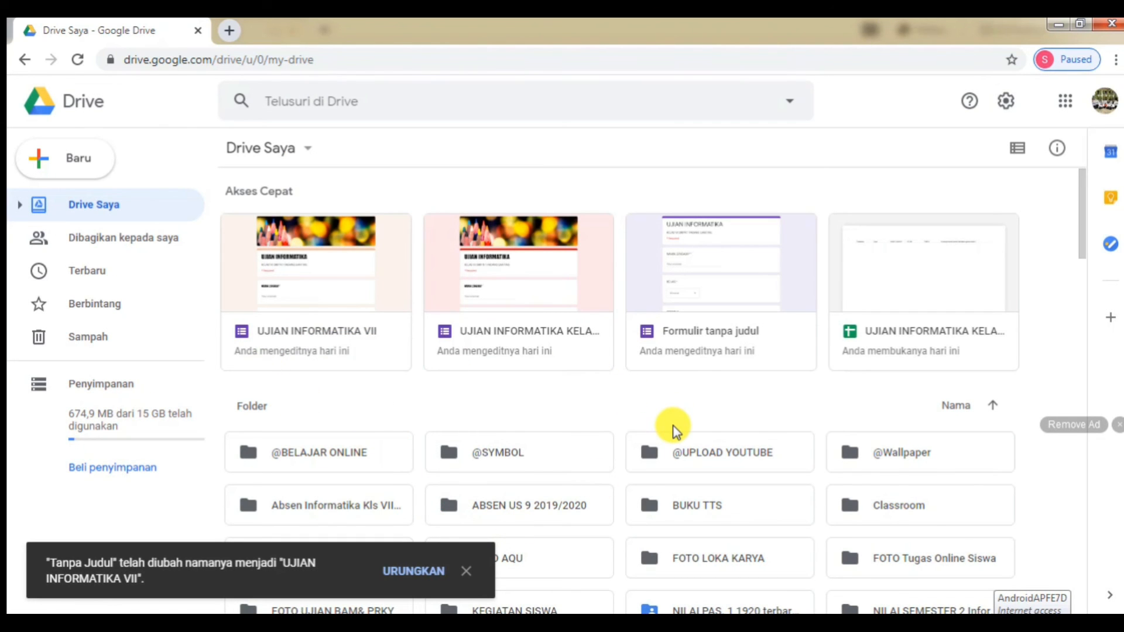
{"action": "left_click", "coordinate": [1105, 101]}
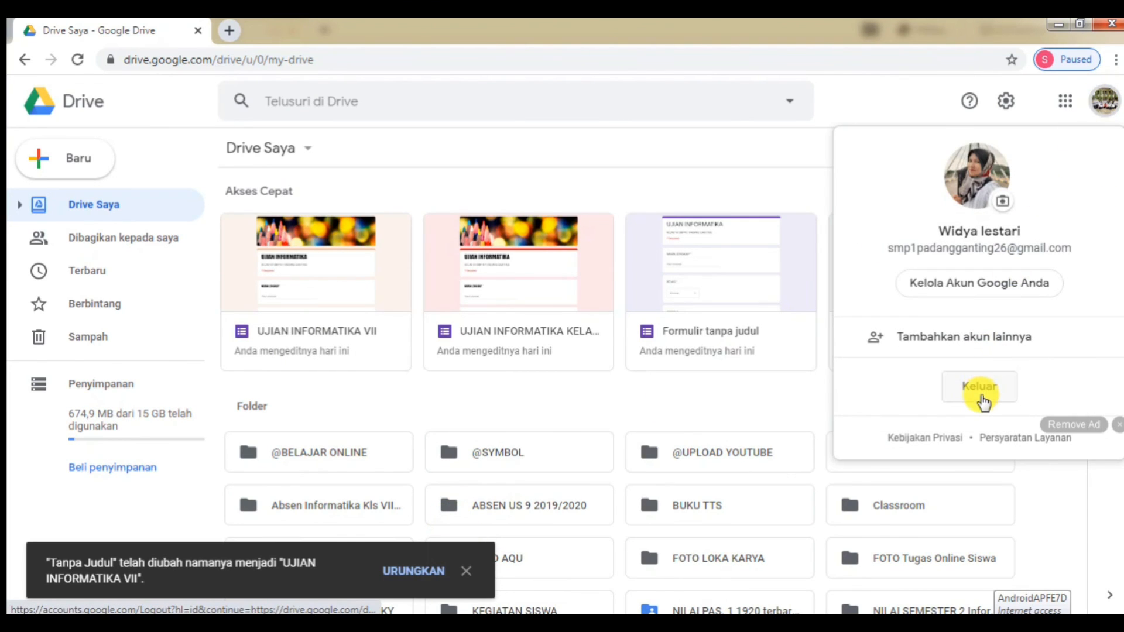
- Sign out of Google, close the sign-in window, and minimize the WhatsApp and WPS windows
{"action": "left_click", "coordinate": [982, 378]}
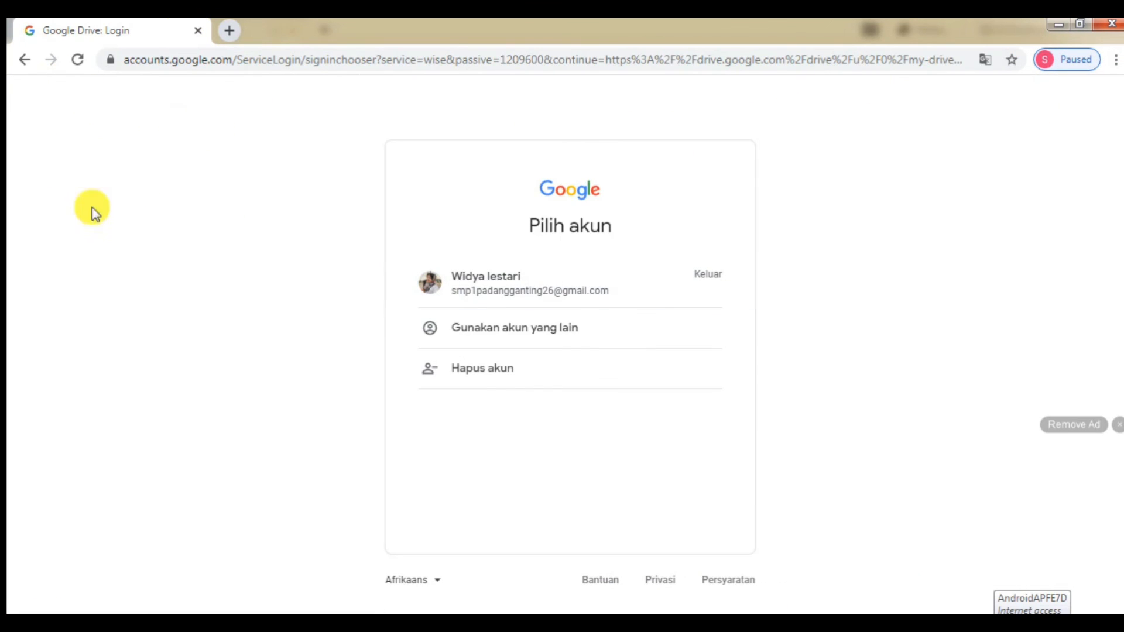
{"action": "left_click", "coordinate": [1114, 27]}
{"action": "left_click", "coordinate": [1051, 27]}
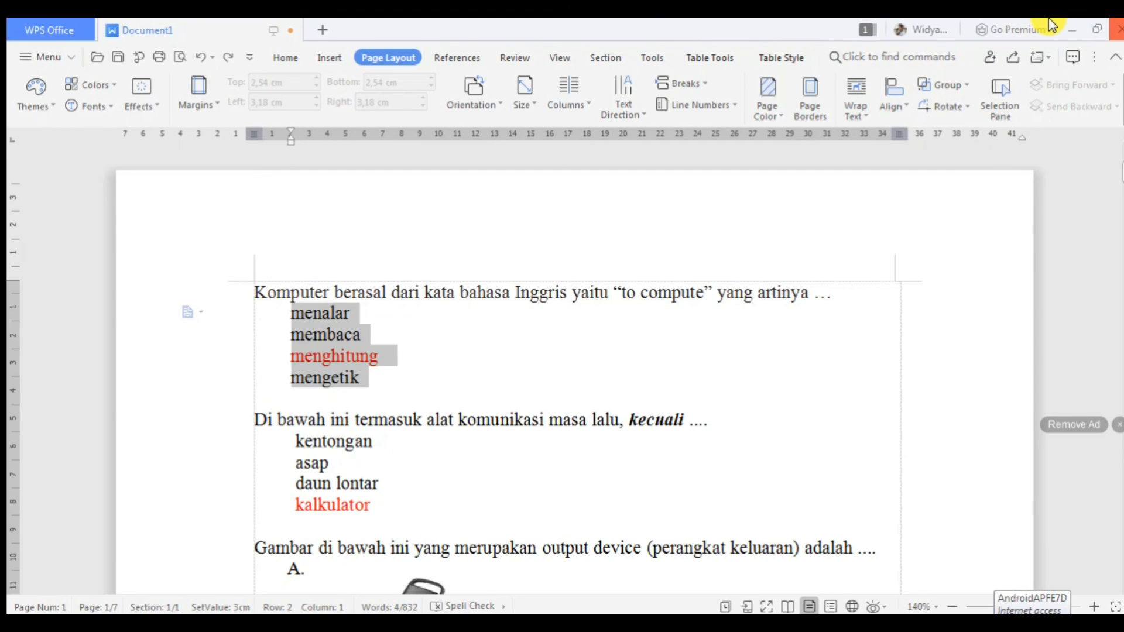
{"action": "left_click", "coordinate": [1069, 29]}
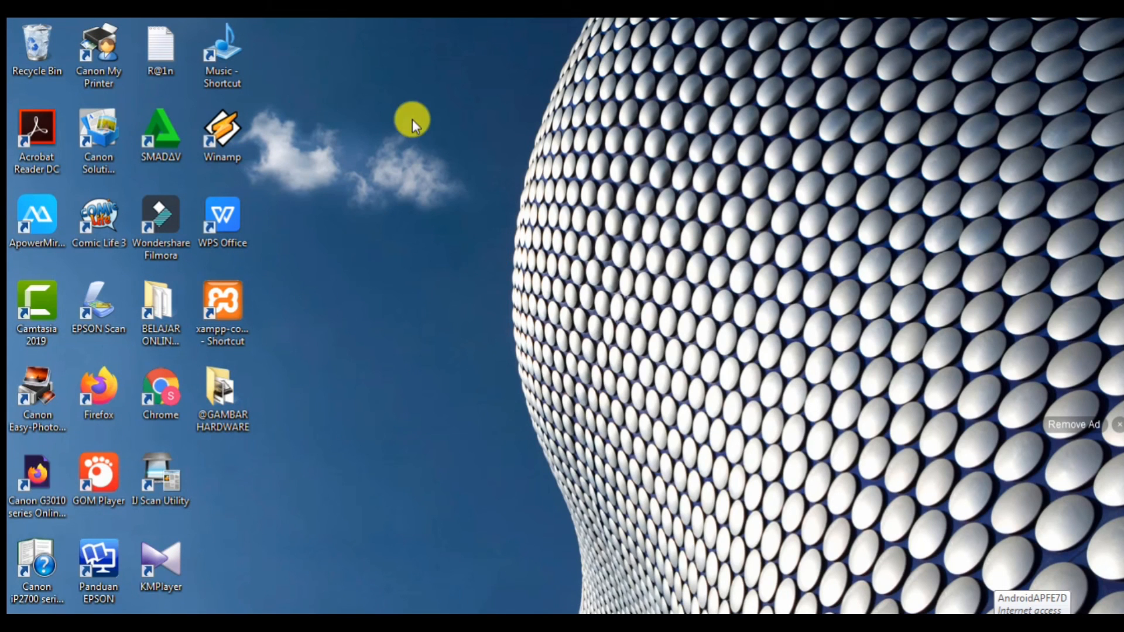